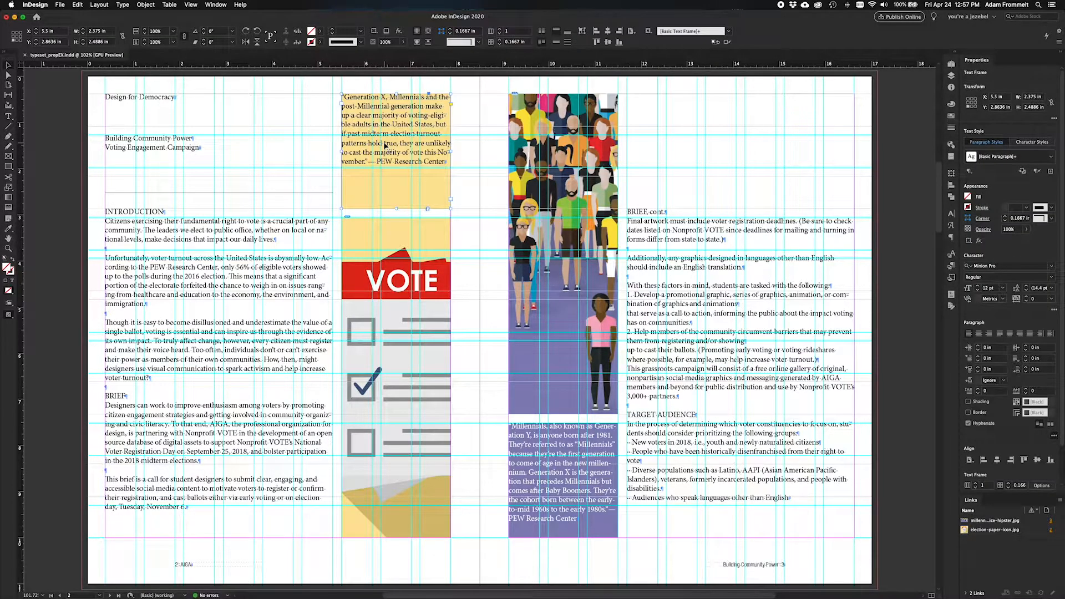
# Set the "Design for Democracy" text frame in Helvetica Neue LT Std, 85 Heavy.
pyautogui.click(154, 102)
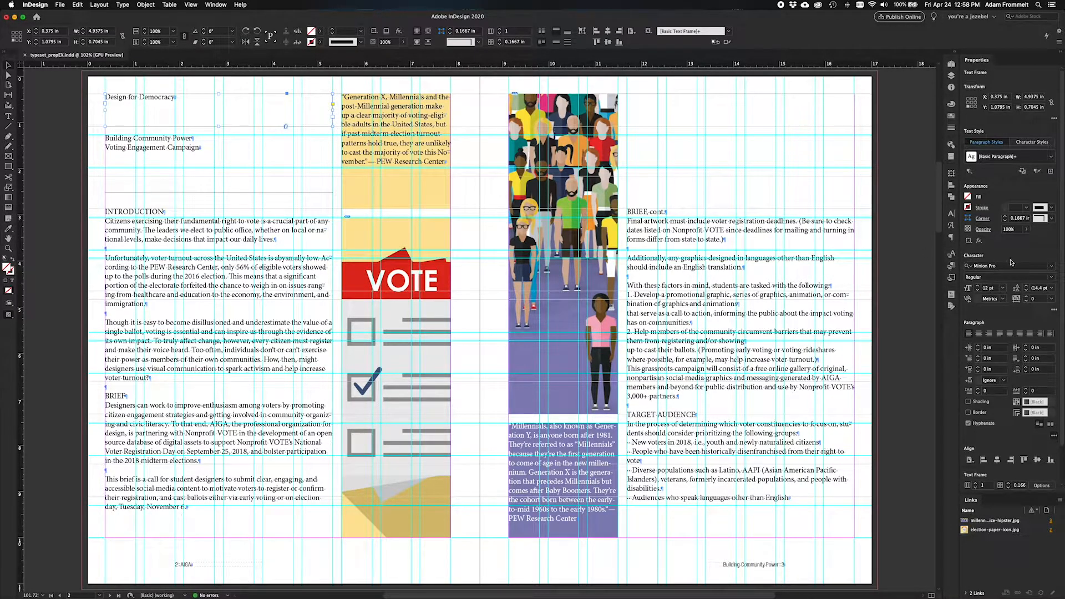
pyautogui.click(1051, 266)
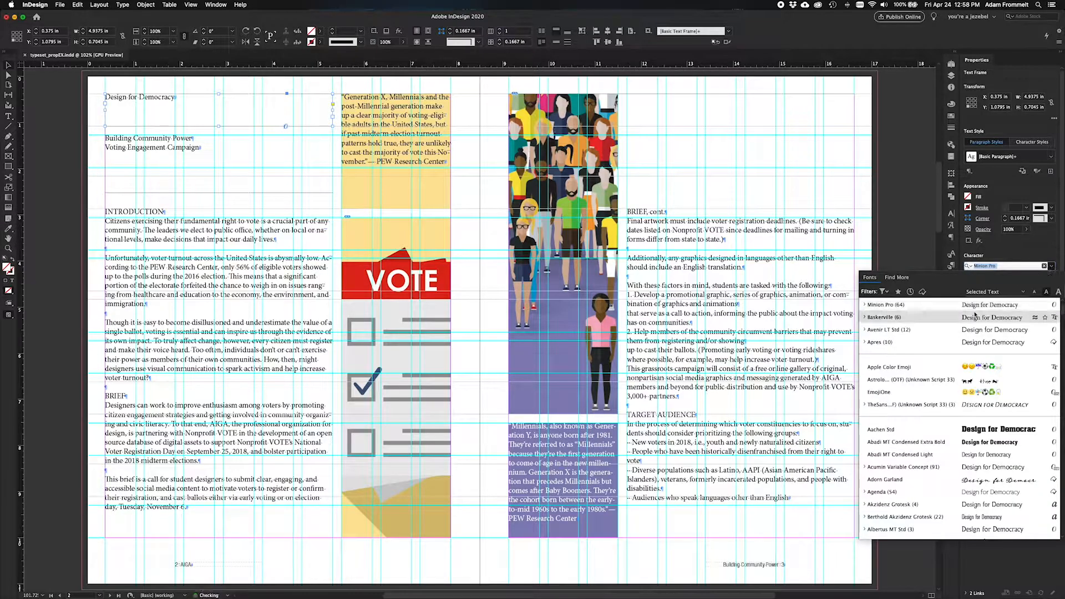
pyautogui.scroll(-10, 931, 361)
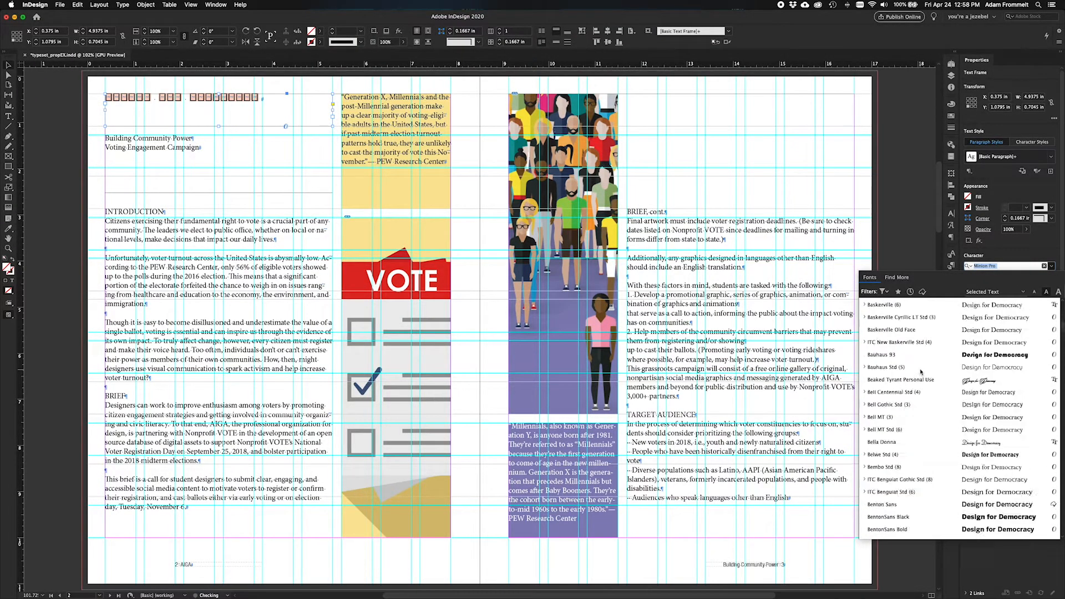
pyautogui.scroll(-15, 921, 370)
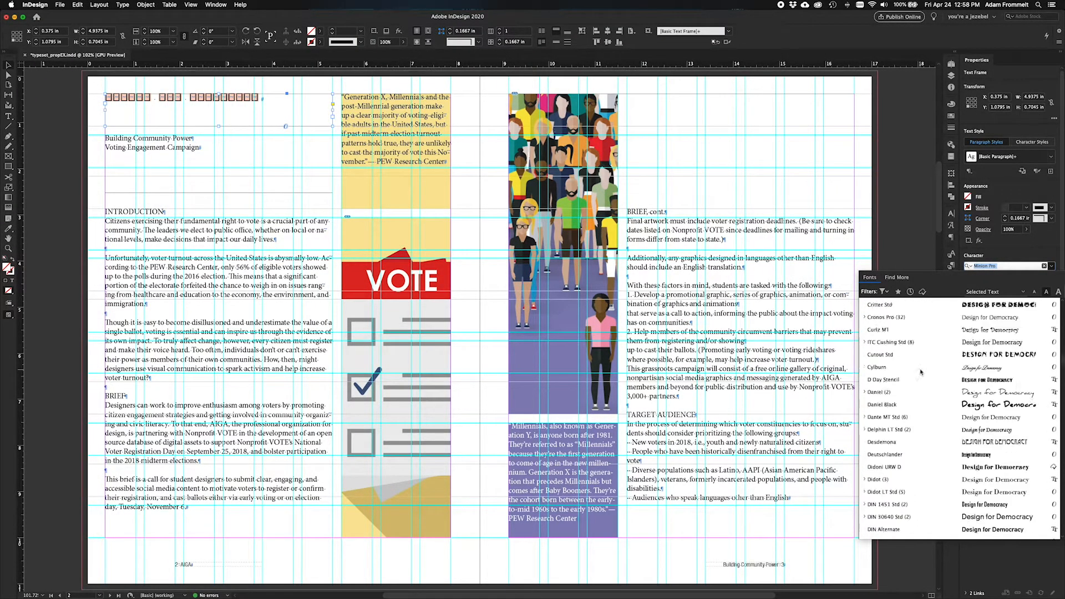
pyautogui.scroll(-15, 921, 371)
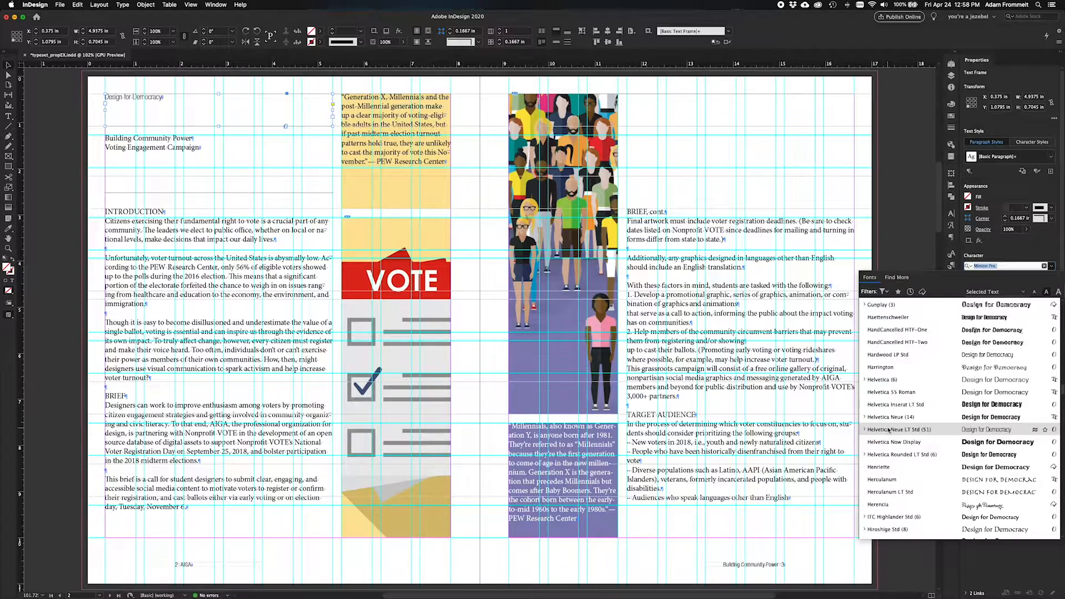
pyautogui.click(865, 429)
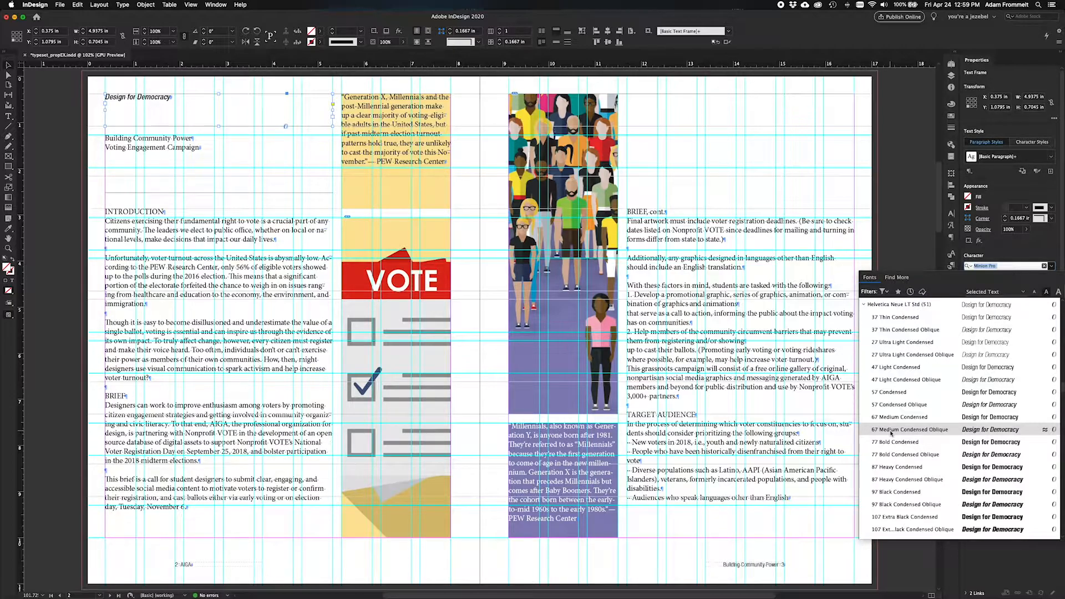
pyautogui.press('Down')
pyautogui.press('Down')
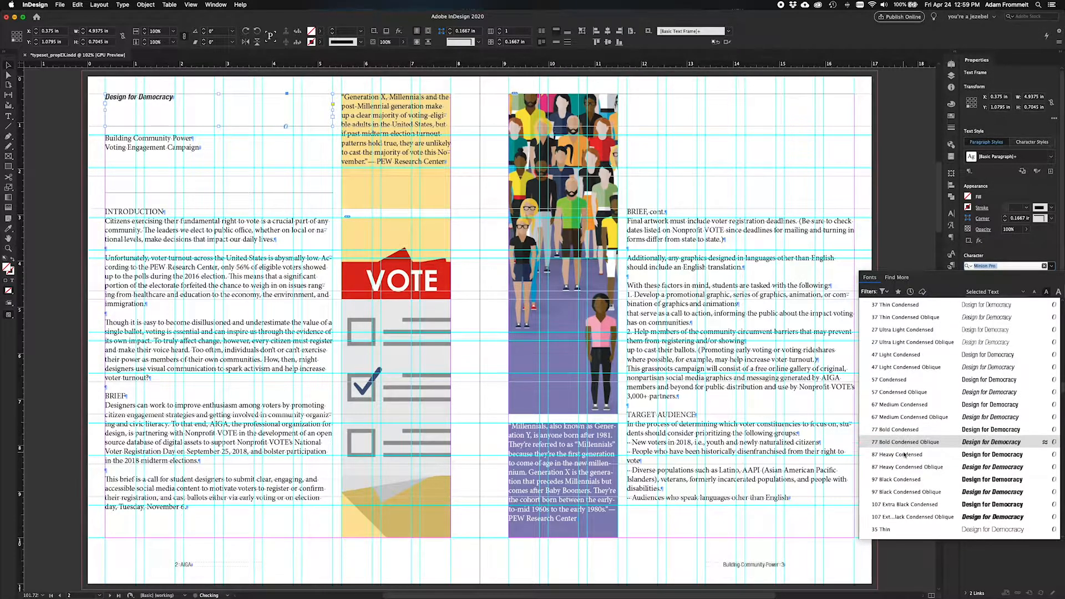
pyautogui.scroll(5, 904, 455)
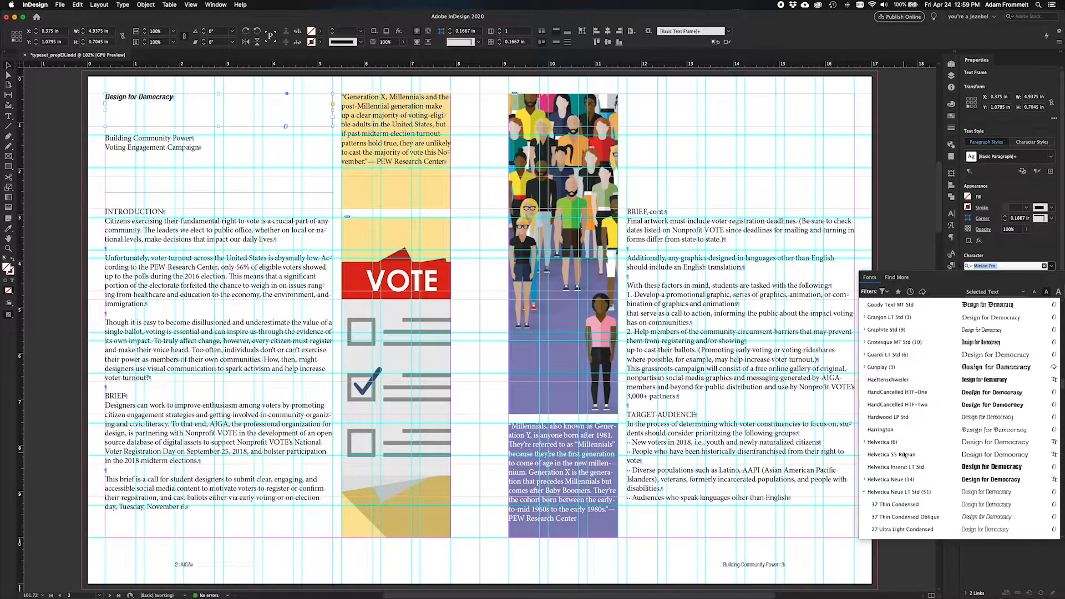
pyautogui.scroll(-1, 905, 455)
pyautogui.scroll(-2, 904, 455)
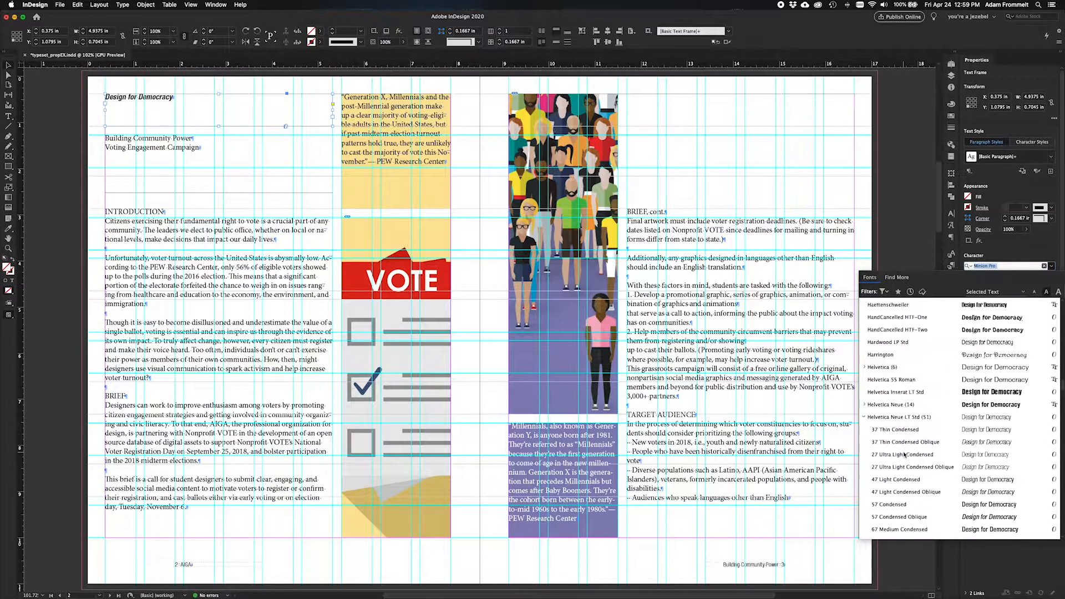
pyautogui.scroll(-8, 905, 454)
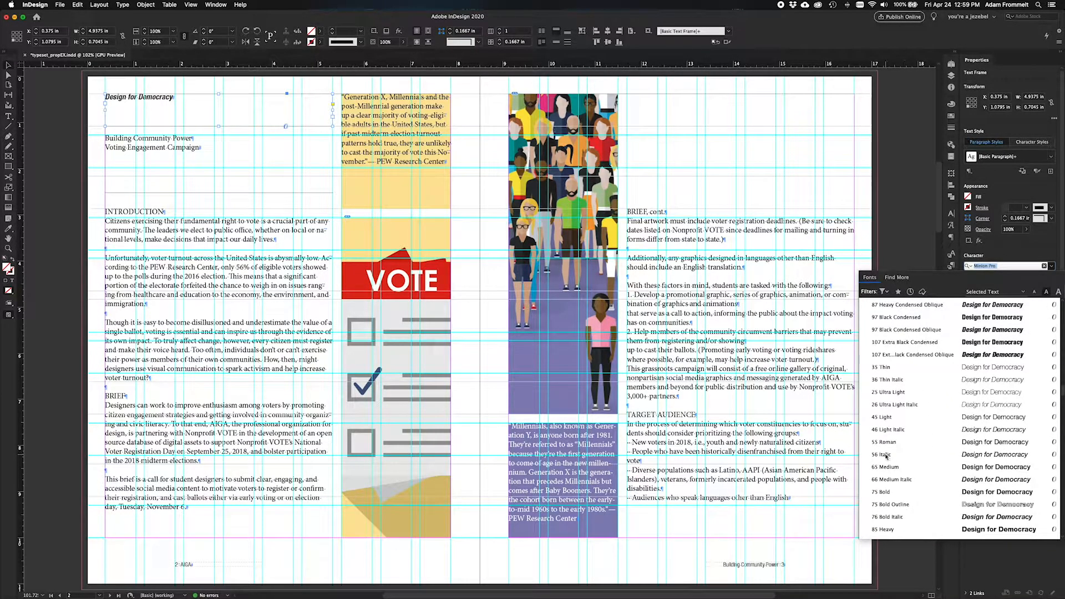
pyautogui.click(908, 529)
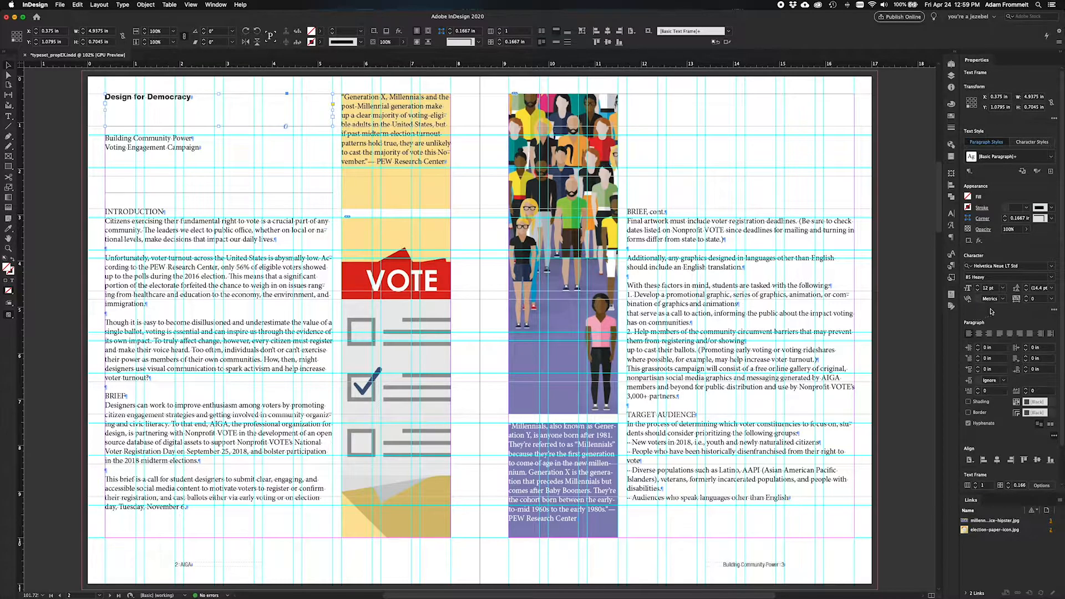
# Increase the font size of the "Design for Democracy" title to 30 pt.
pyautogui.click(977, 286)
pyautogui.click(977, 286)
pyautogui.click(978, 285)
pyautogui.click(978, 286)
pyautogui.click(978, 285)
pyautogui.click(977, 285)
pyautogui.click(977, 285)
pyautogui.click(977, 286)
pyautogui.click(978, 286)
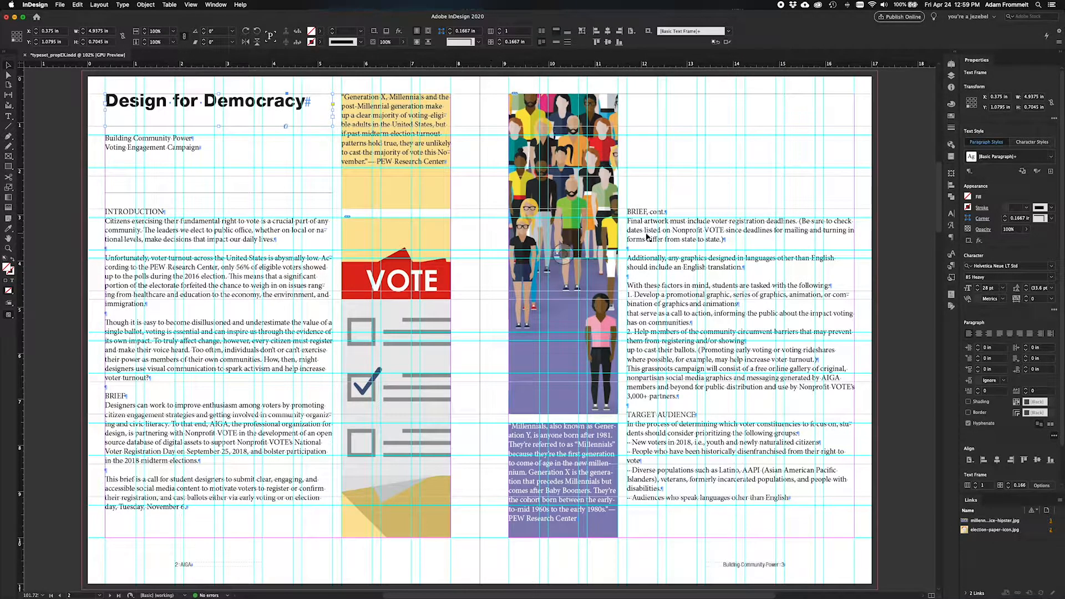
pyautogui.click(978, 285)
pyautogui.click(977, 285)
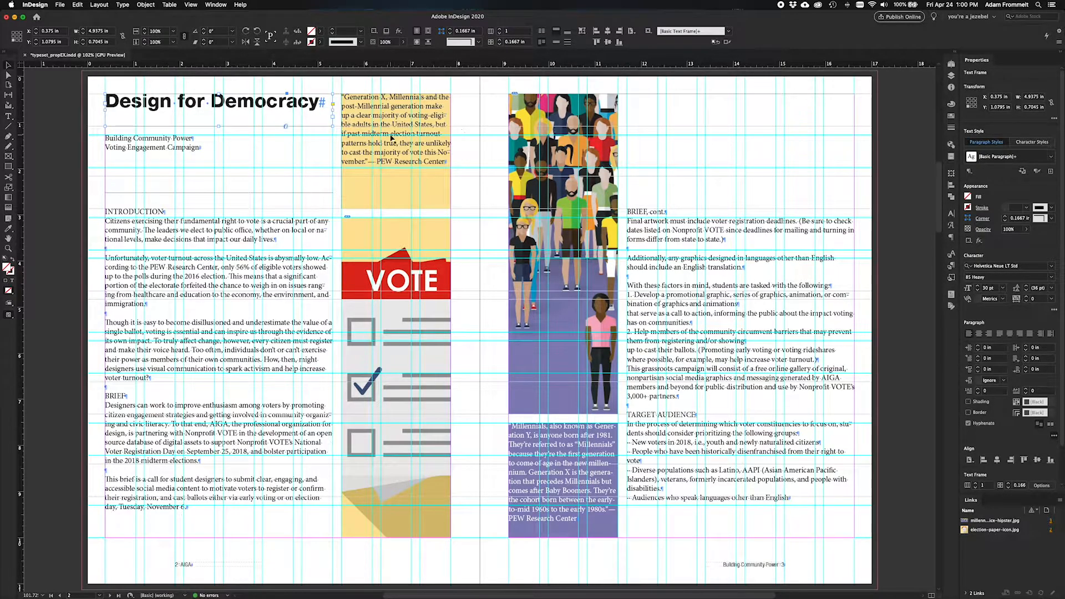
# Set the title's leading to 30 pt and its kerning to Optical.
pyautogui.click(1027, 293)
pyautogui.click(1026, 293)
pyautogui.click(1027, 293)
pyautogui.click(1004, 299)
pyautogui.click(1002, 309)
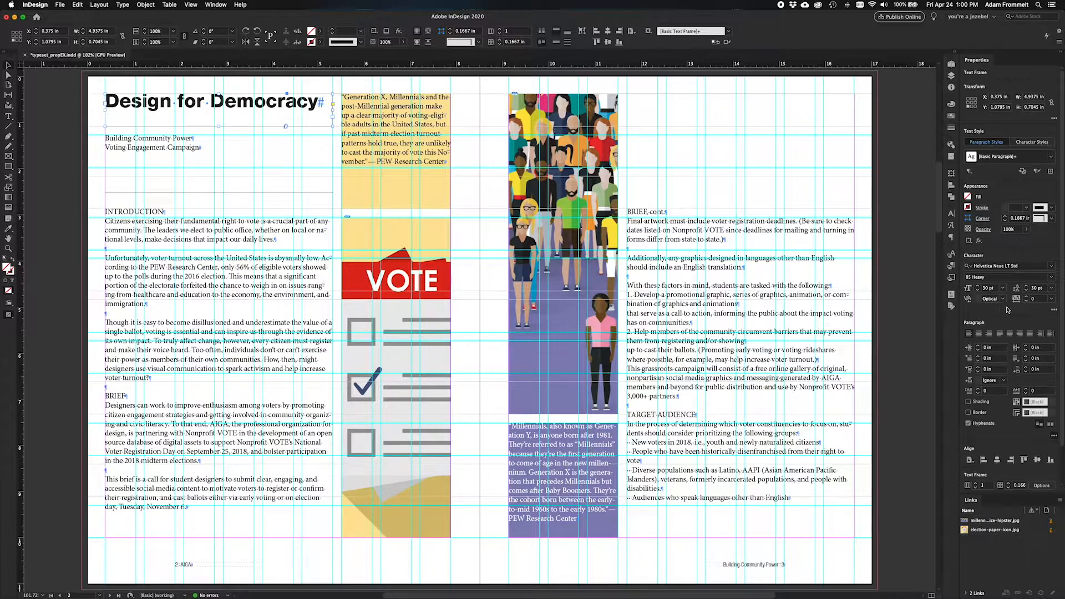
# Fit the title frame's height and width to its text.
pyautogui.doubleClick(220, 126)
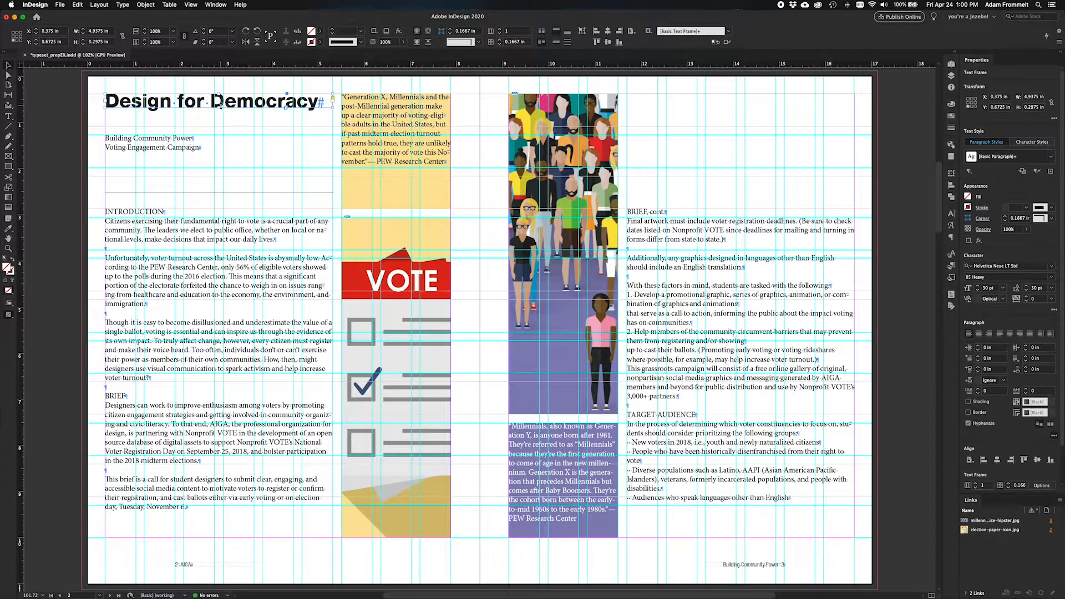
pyautogui.doubleClick(332, 102)
pyautogui.click(176, 145)
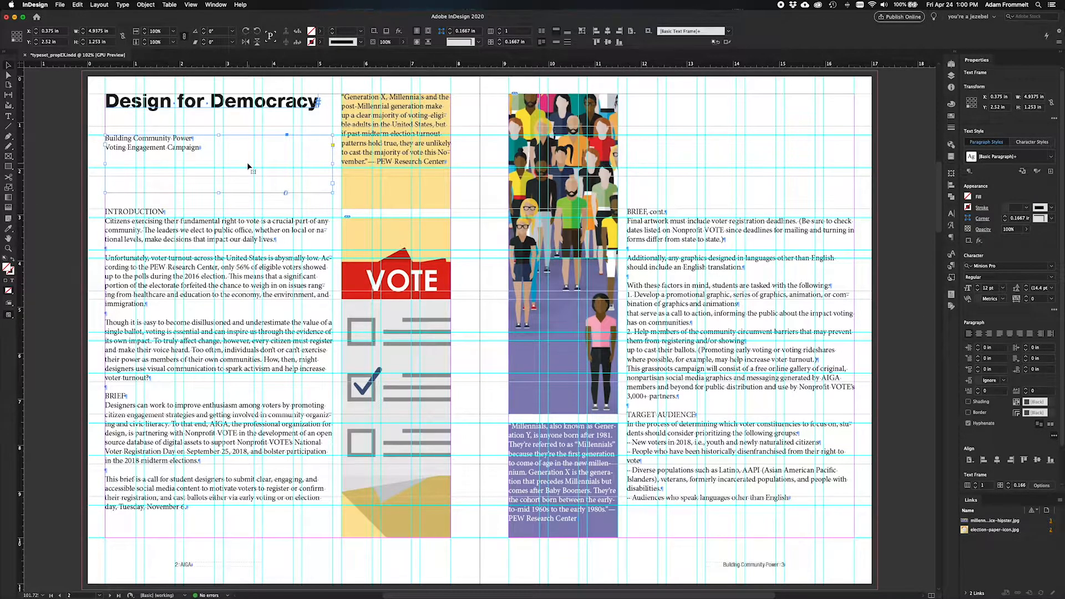
pyautogui.tripleClick(178, 149)
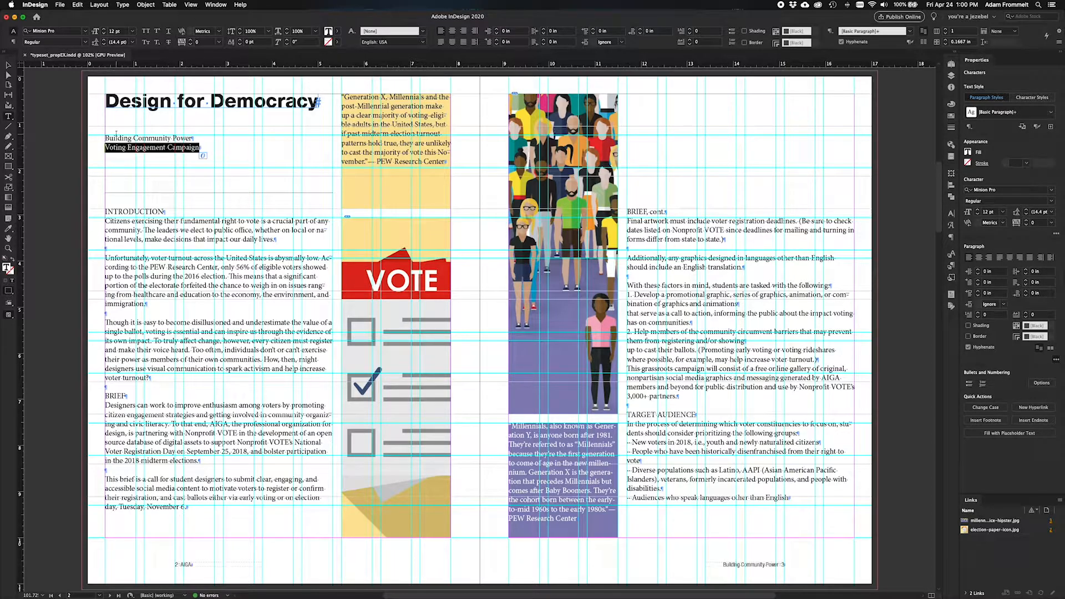
pyautogui.click(9, 66)
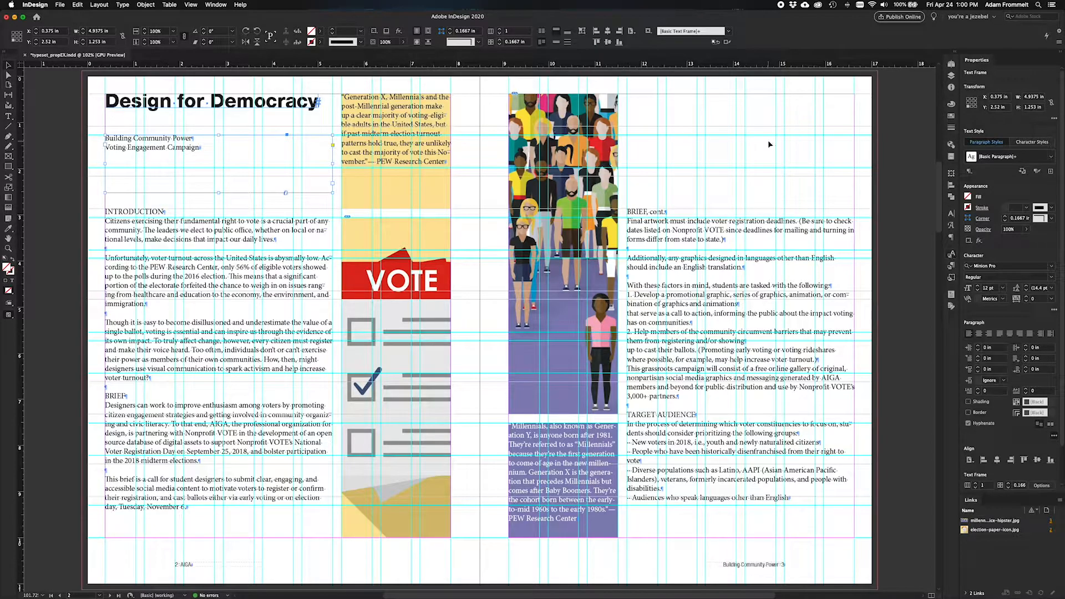
# Create a character style named "title" from the "Design for Democracy" frame's formatting.
pyautogui.click(287, 102)
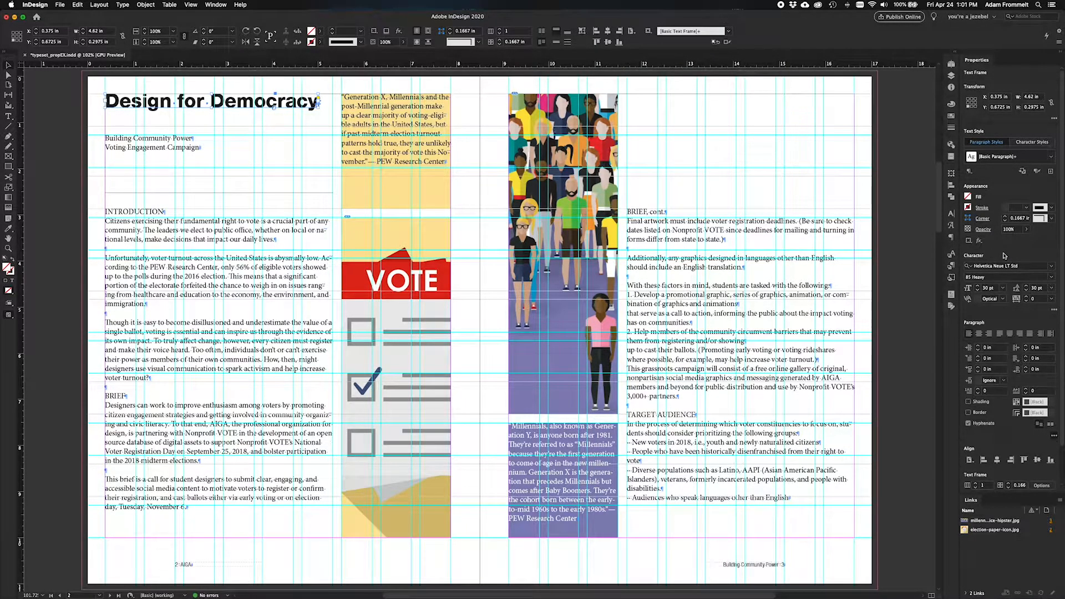
pyautogui.click(1034, 144)
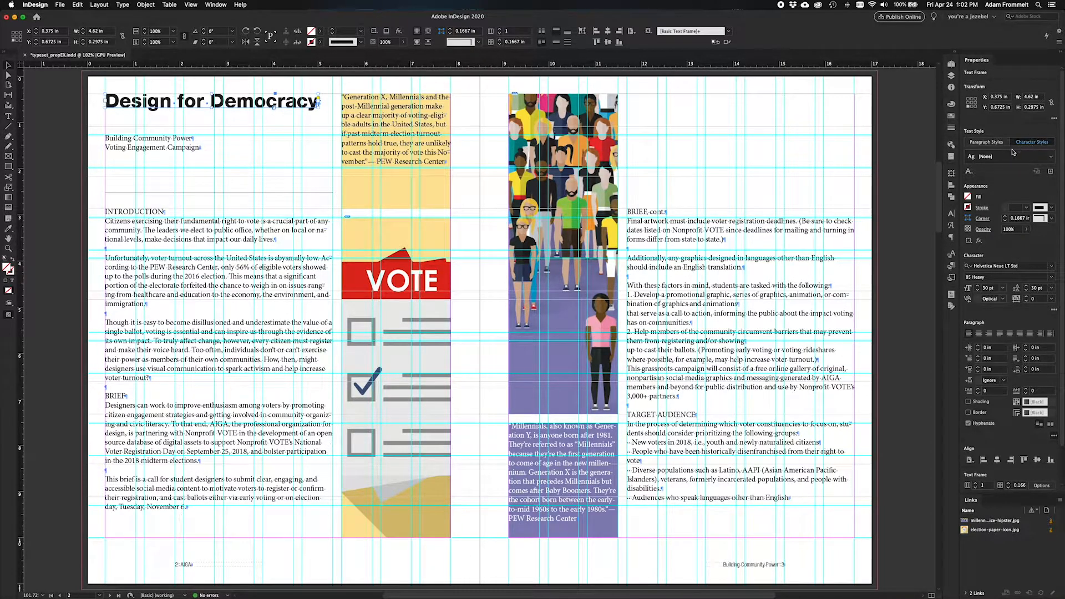
pyautogui.click(951, 254)
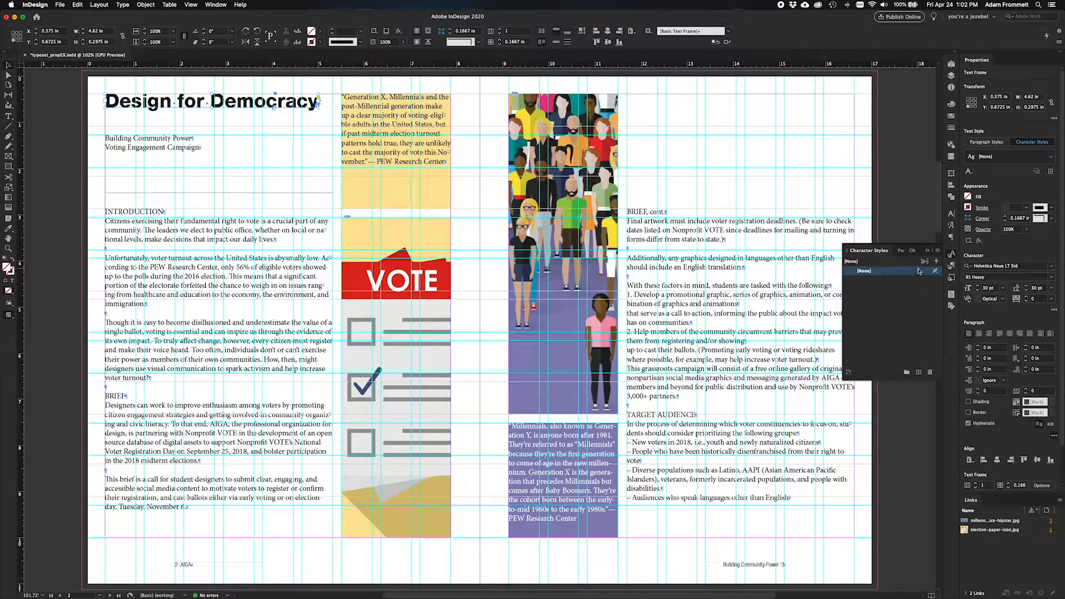
pyautogui.click(934, 244)
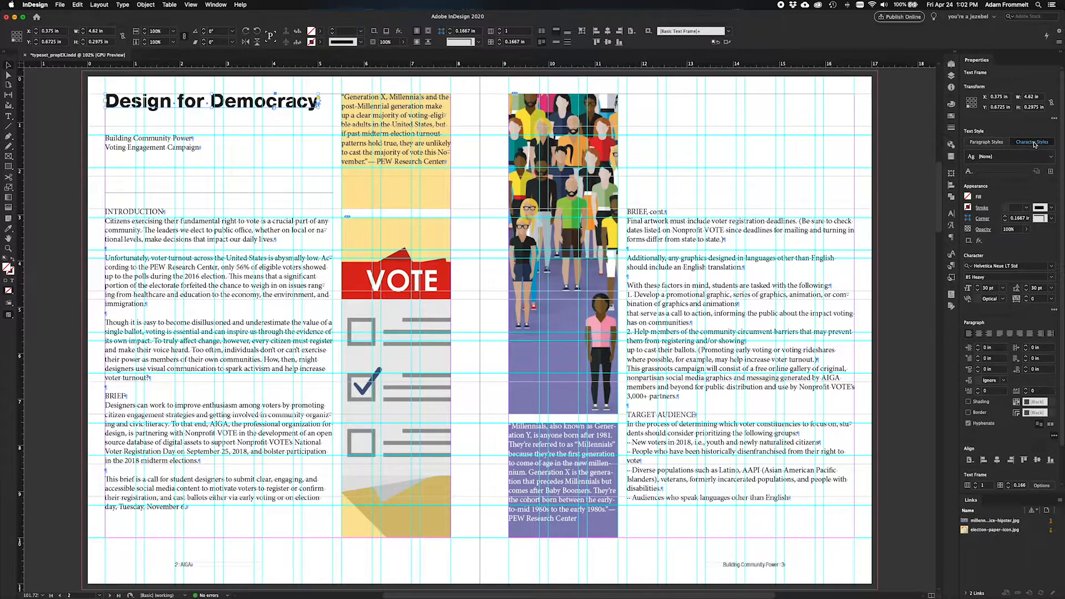
pyautogui.click(1050, 173)
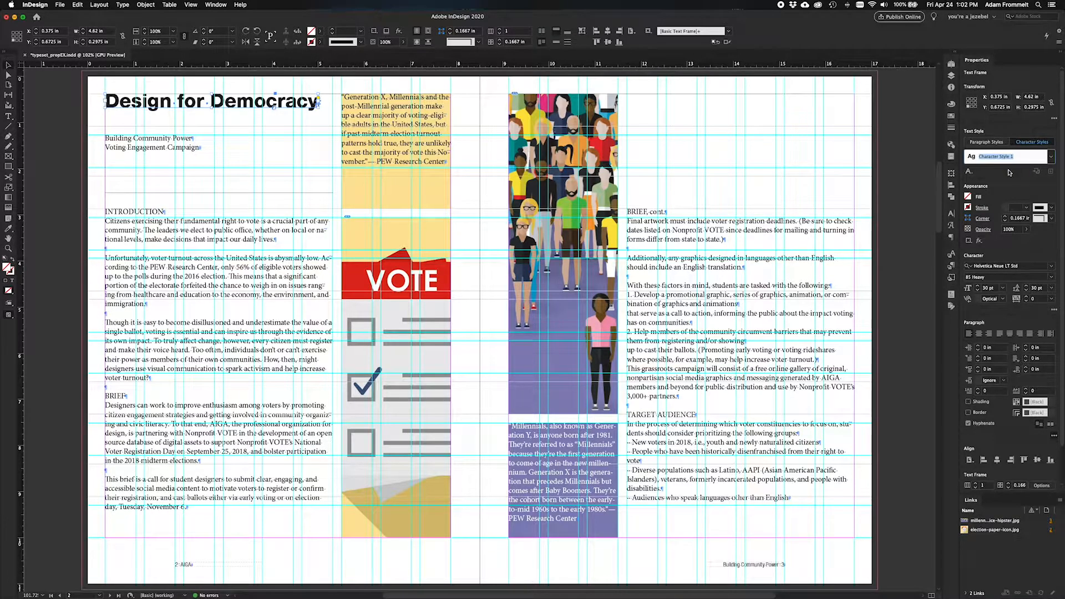
pyautogui.write('title')
pyautogui.press('Return')
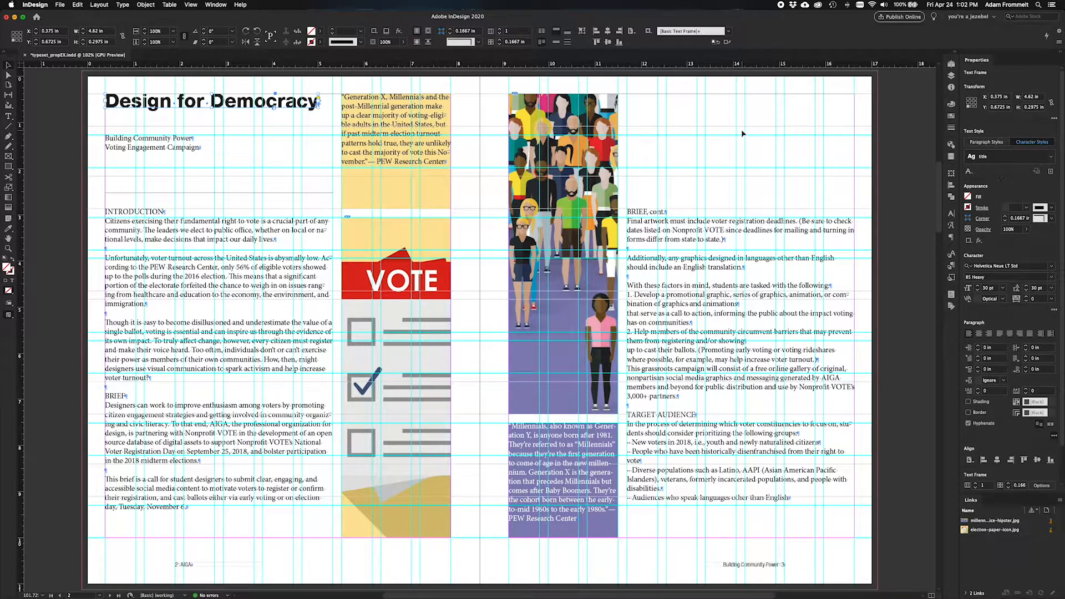
# Create a character style named "subtitle" for the "Building Community Power / Voting Engagement Campaign" frame and keep its options open.
pyautogui.click(234, 175)
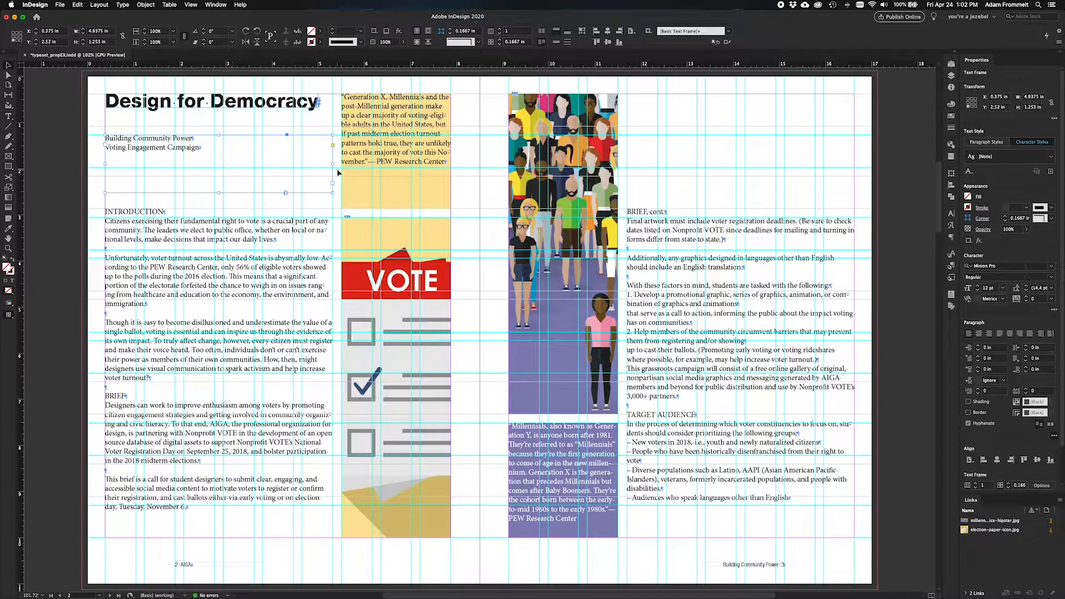
pyautogui.click(951, 254)
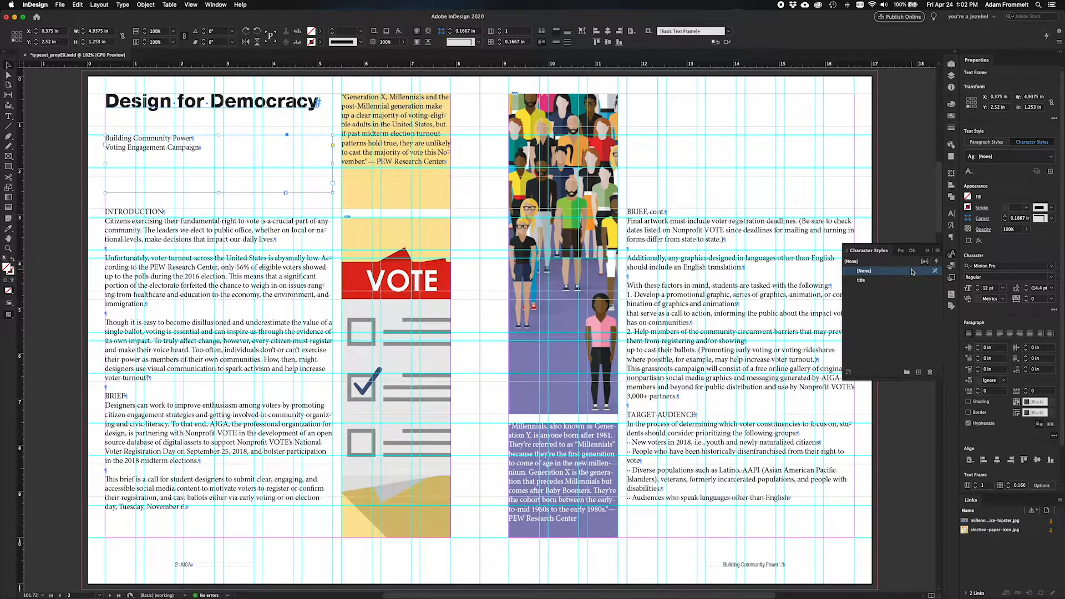
pyautogui.click(918, 372)
pyautogui.doubleClick(876, 290)
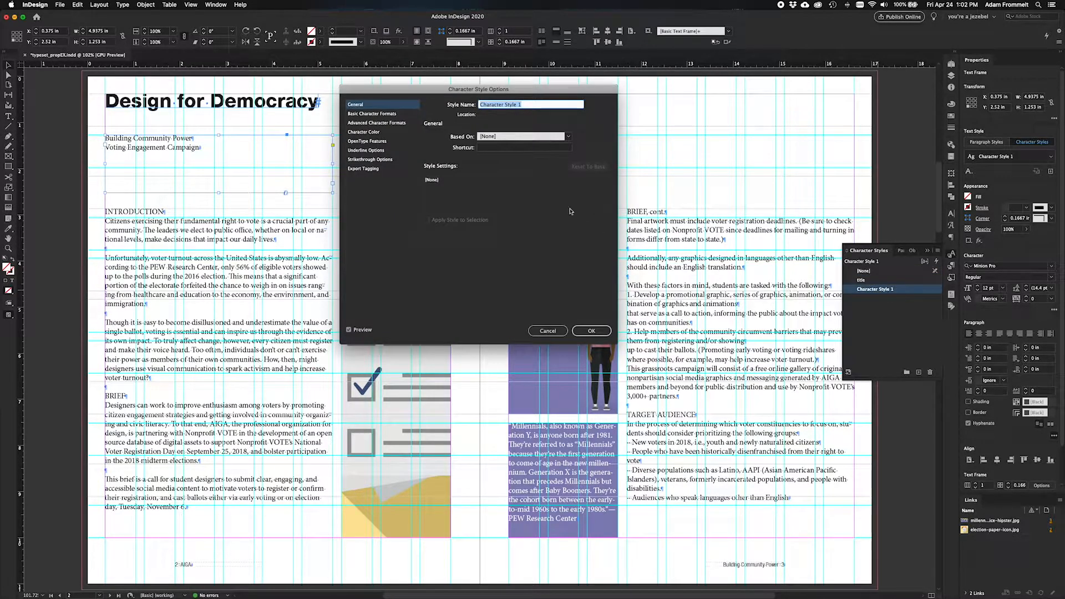
pyautogui.moveTo(519, 88); pyautogui.dragTo(619, 105)
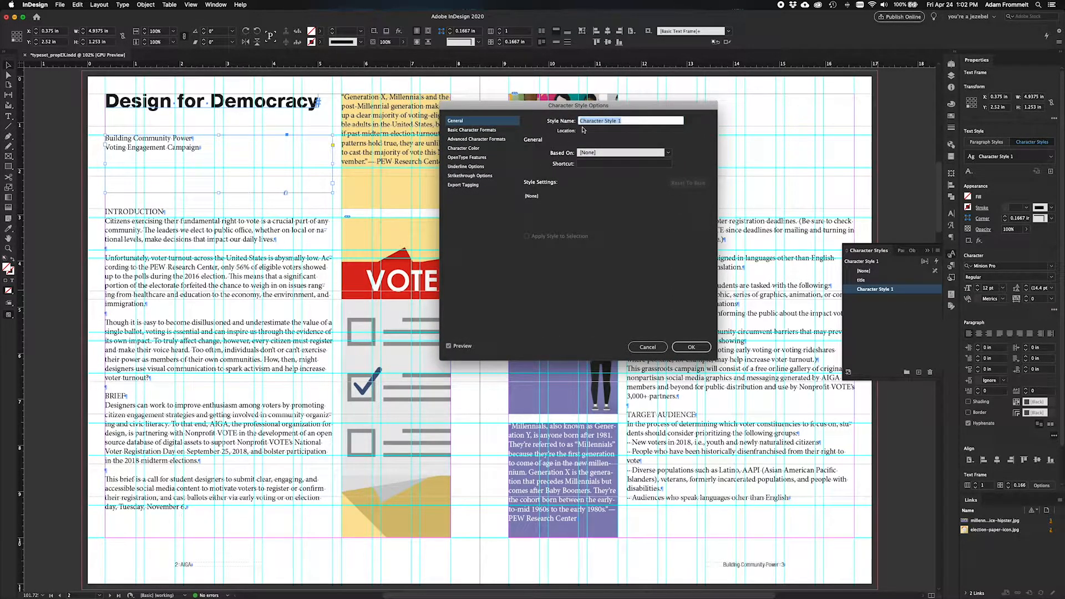
pyautogui.write('subtitle')
# Set the subtitle style's font family to Helvetica Neue LT Std and its font style to 66 Medium Italic.
pyautogui.click(459, 131)
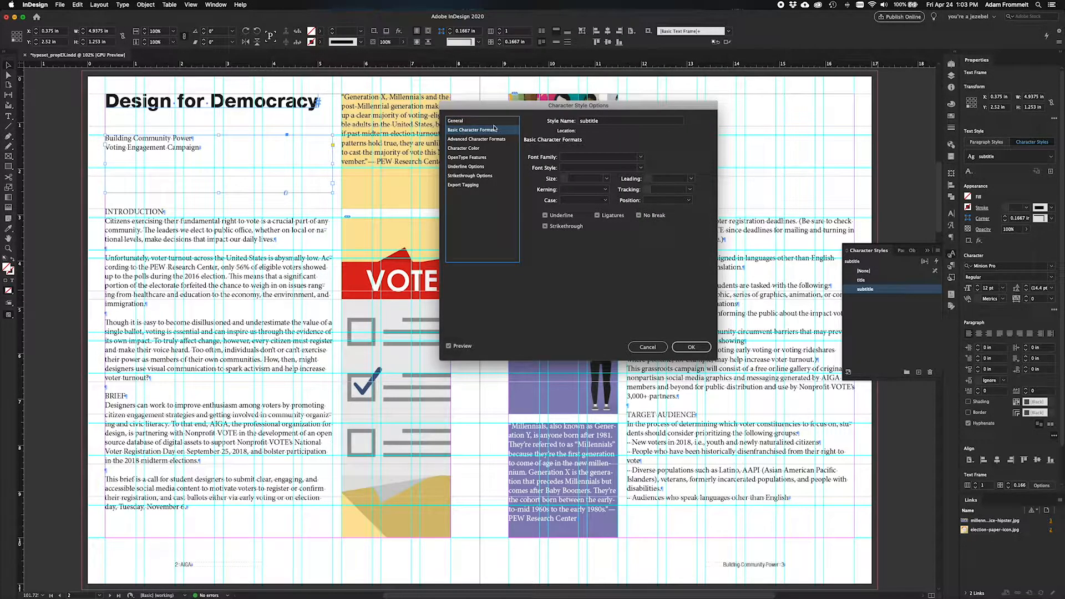
pyautogui.click(640, 157)
pyautogui.click(627, 166)
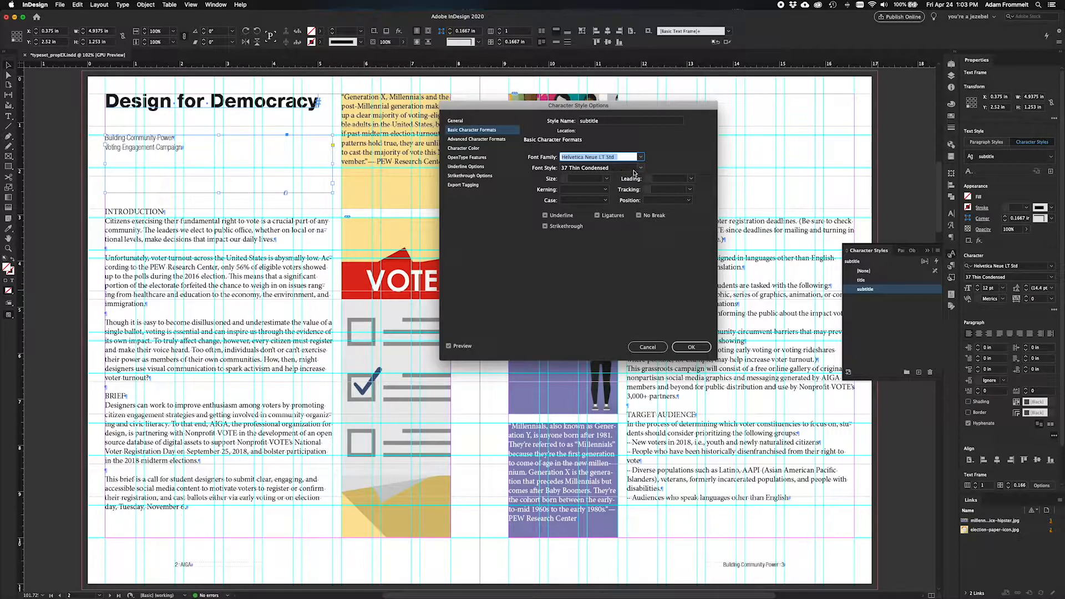
pyautogui.click(641, 167)
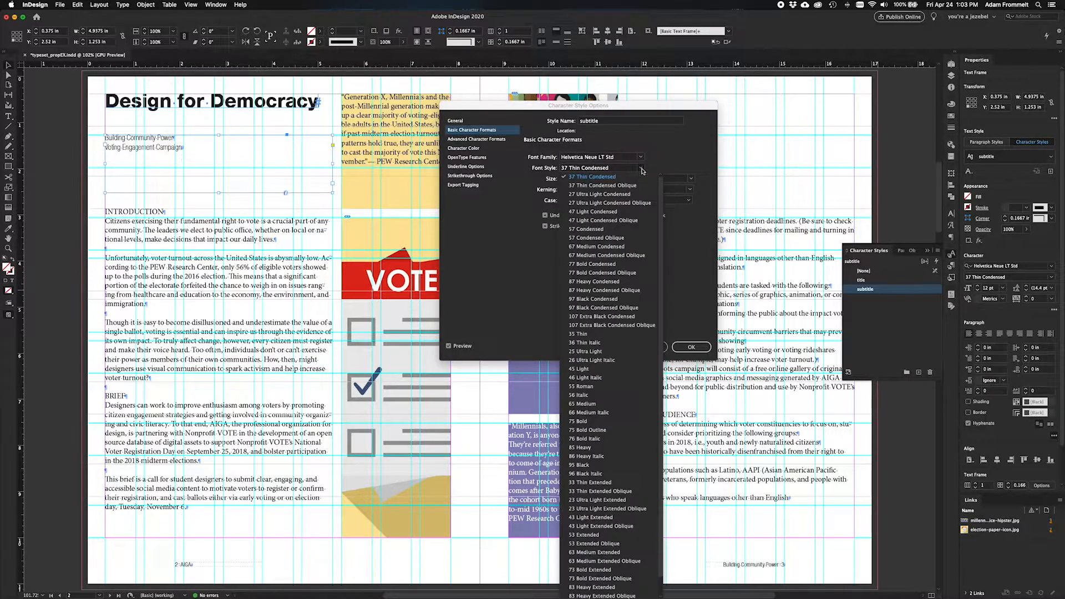
pyautogui.click(599, 412)
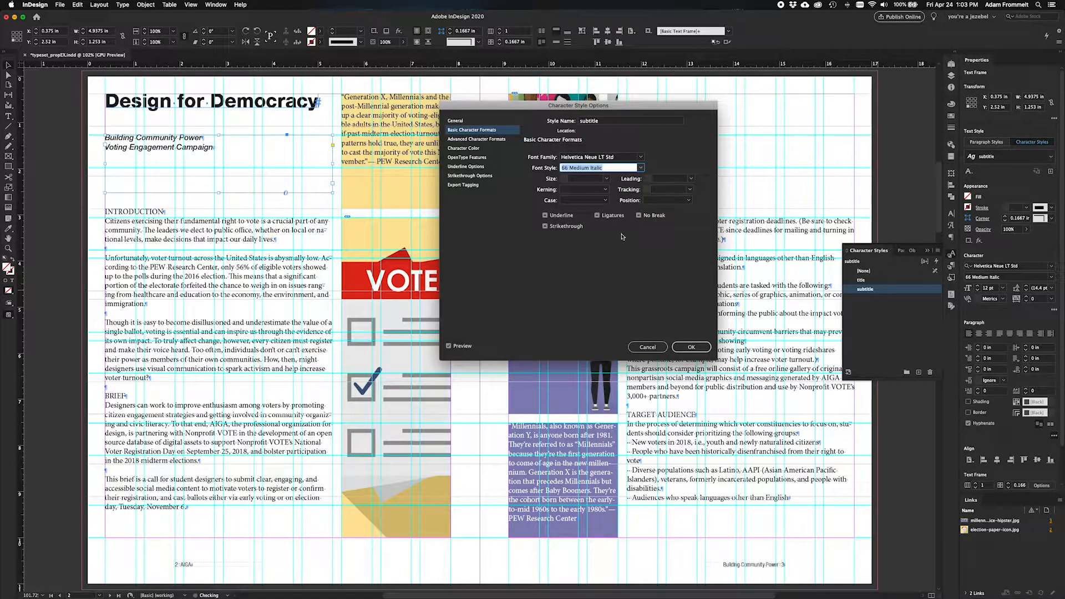
# Set the subtitle style's font size to 24 pt.
pyautogui.click(607, 180)
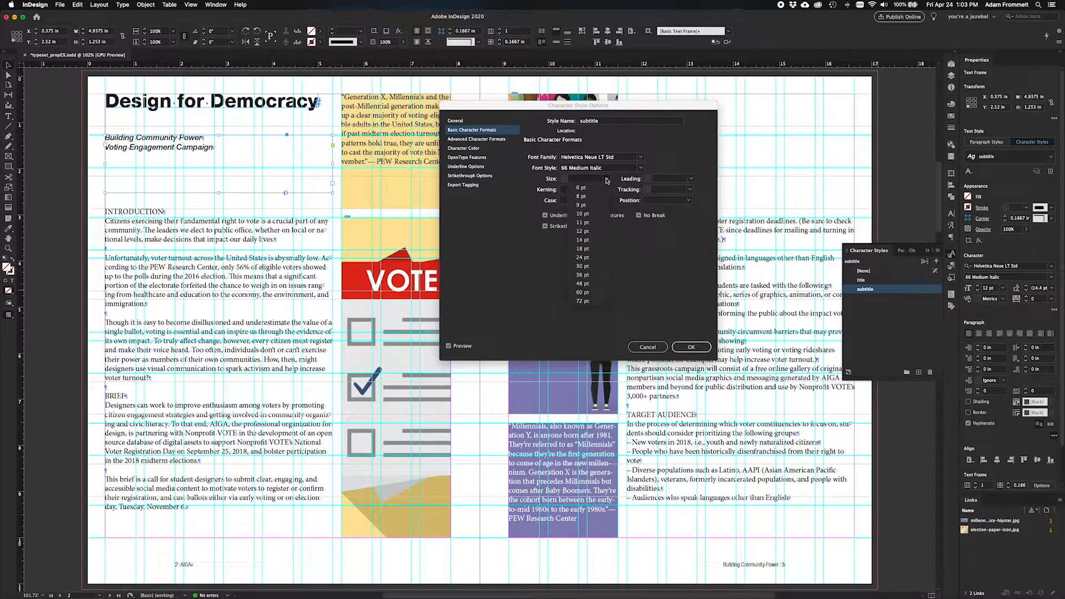
pyautogui.click(585, 269)
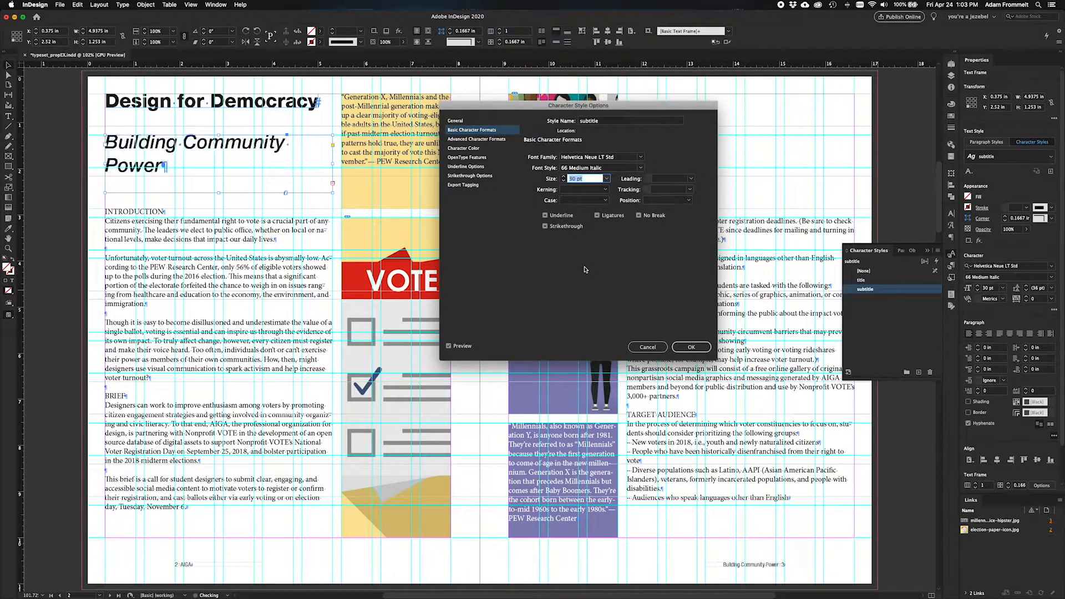
pyautogui.click(563, 182)
pyautogui.click(563, 182)
pyautogui.click(563, 182)
pyautogui.click(563, 182)
pyautogui.click(564, 182)
pyautogui.click(563, 182)
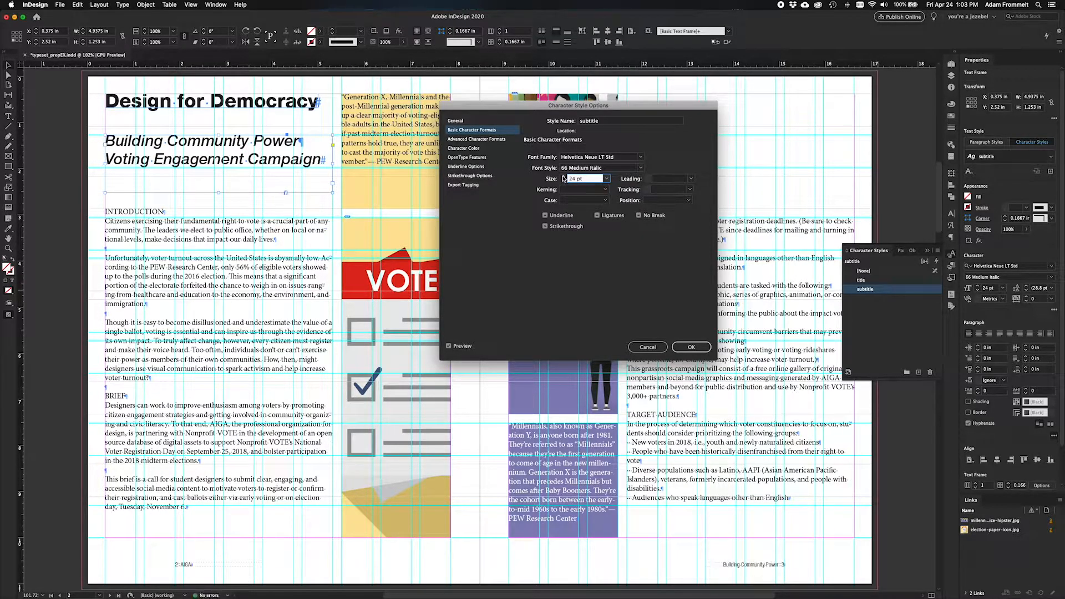
# Set the subtitle character style's font size to 23 pt.
pyautogui.click(563, 177)
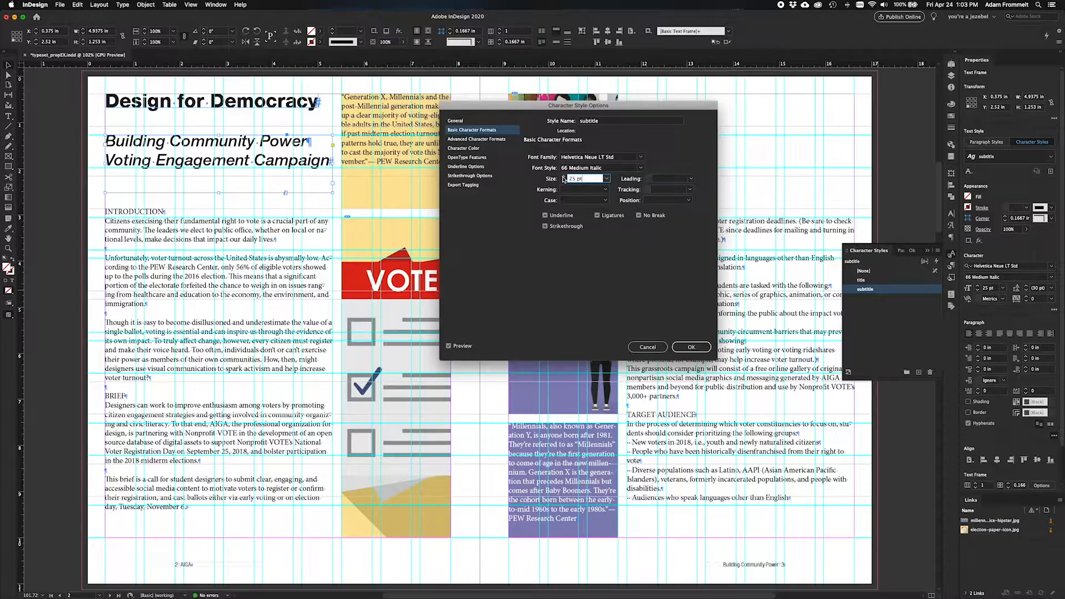
pyautogui.click(563, 181)
pyautogui.click(563, 181)
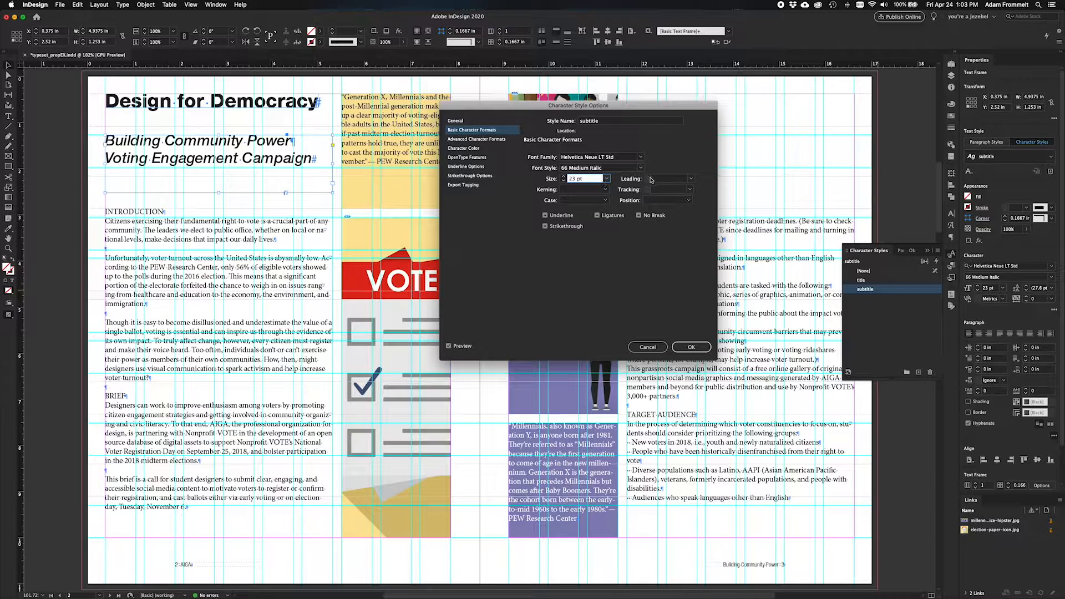
# Compare the subtitle with and without the style preview and set the style's leading to 25 pt.
pyautogui.click(683, 183)
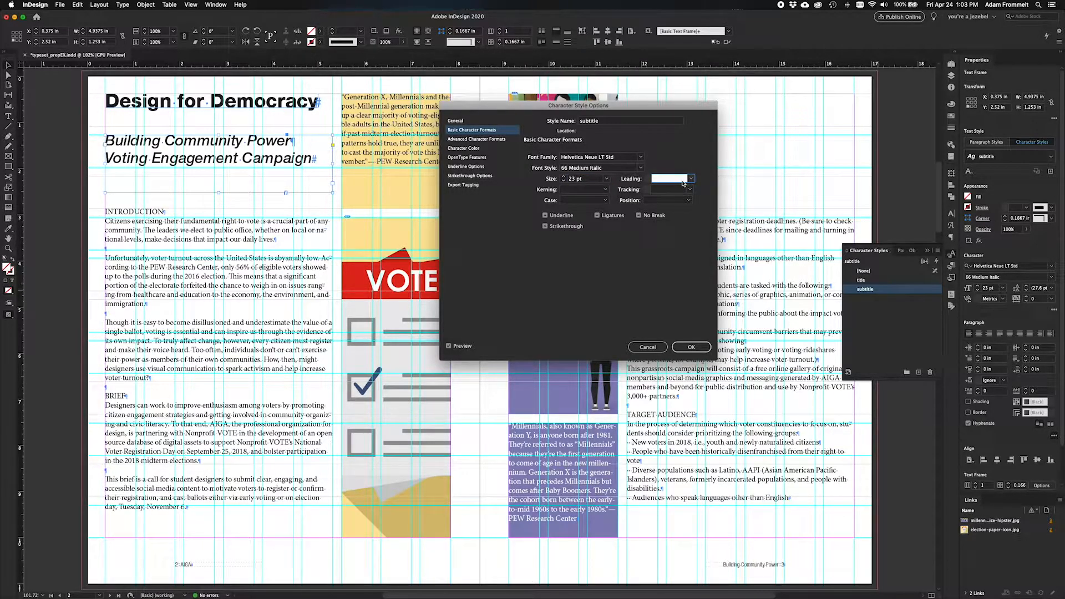
pyautogui.click(448, 346)
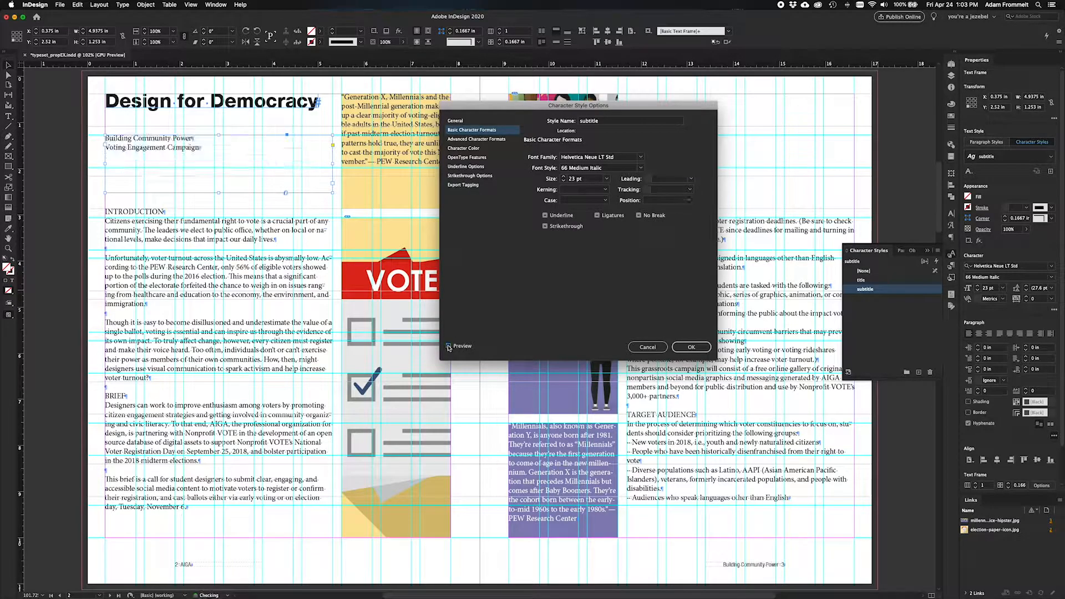
pyautogui.click(449, 346)
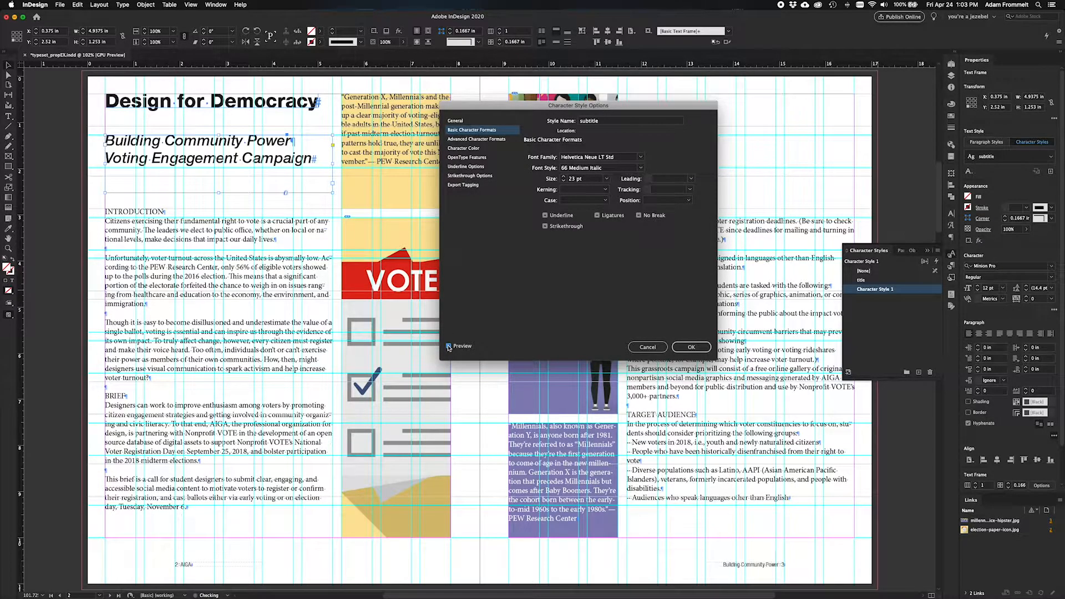
pyautogui.click(671, 180)
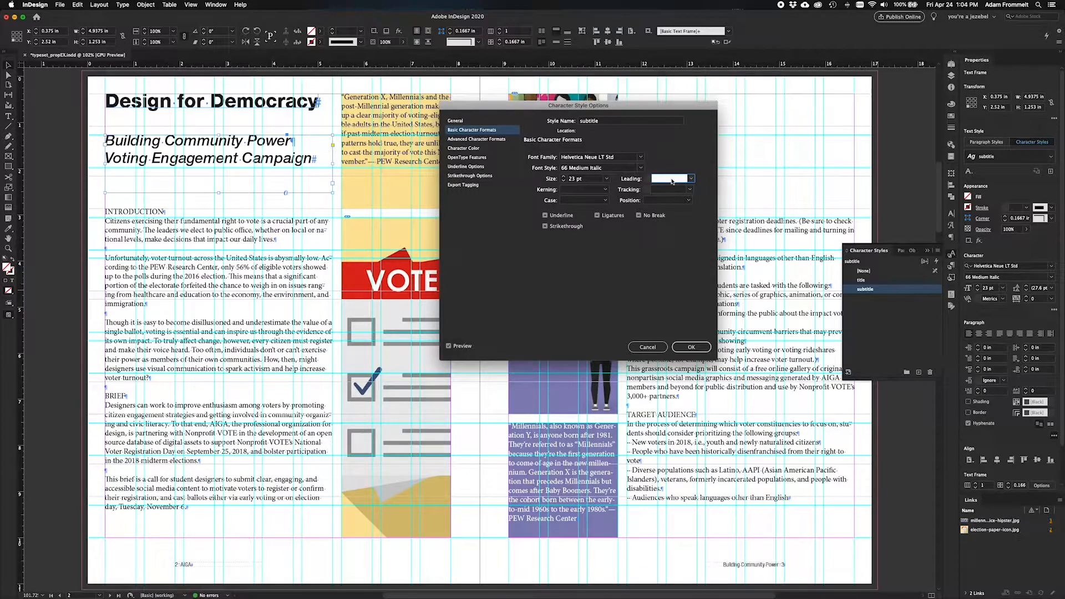
pyautogui.press('BackSpace')
# Set the subtitle style's kerning to Optical and tracking to 0, with ligatures turned on.
pyautogui.click(604, 191)
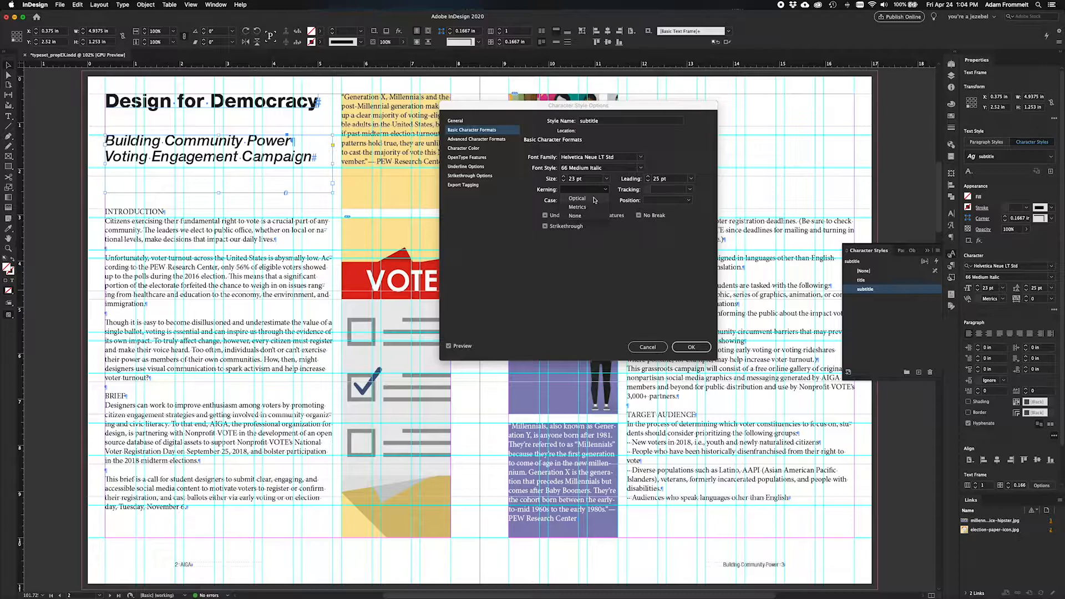
pyautogui.click(595, 198)
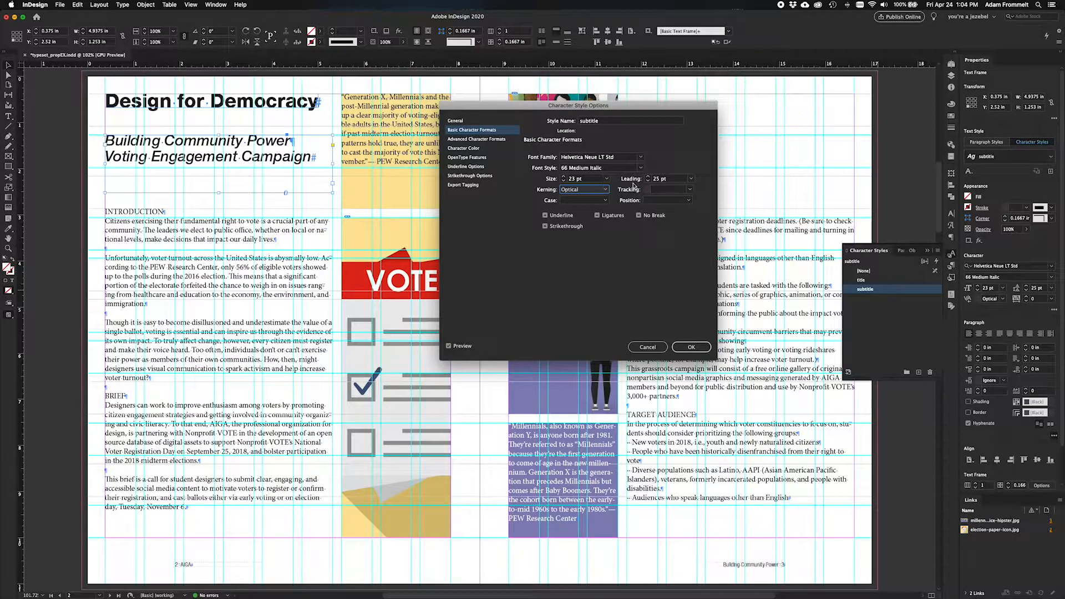
pyautogui.click(691, 191)
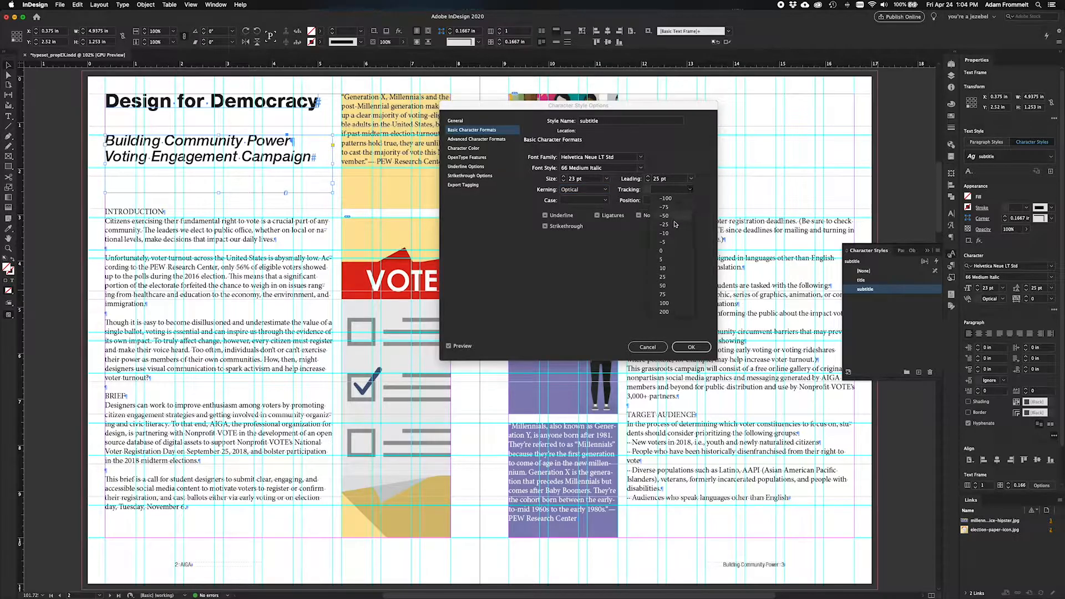
pyautogui.click(662, 250)
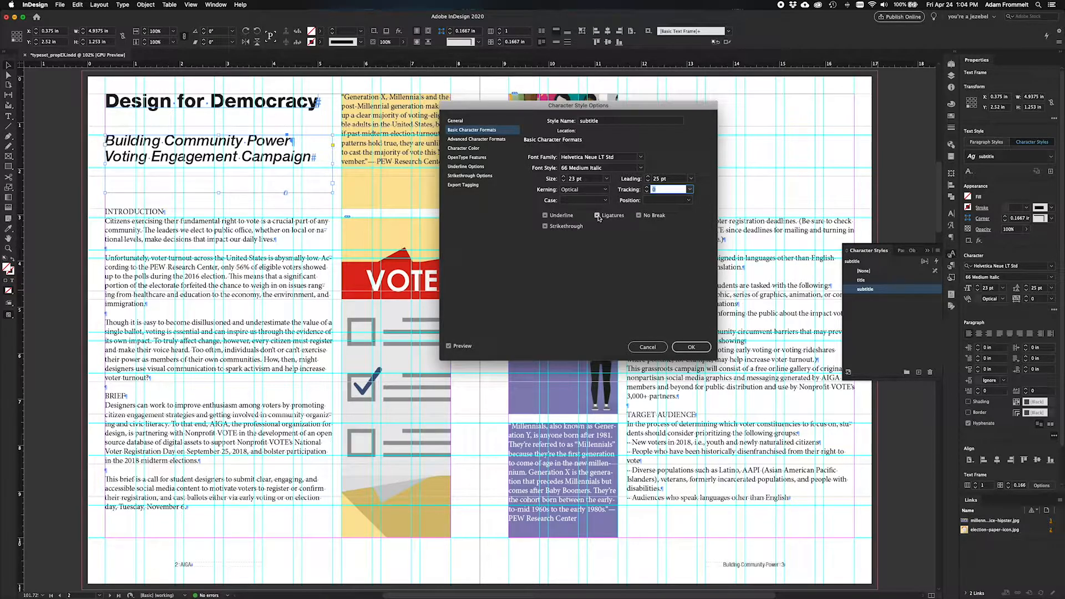
pyautogui.click(599, 216)
# Set the subtitle style's character fill color to the [Black] swatch.
pyautogui.click(475, 149)
pyautogui.click(569, 168)
pyautogui.click(595, 158)
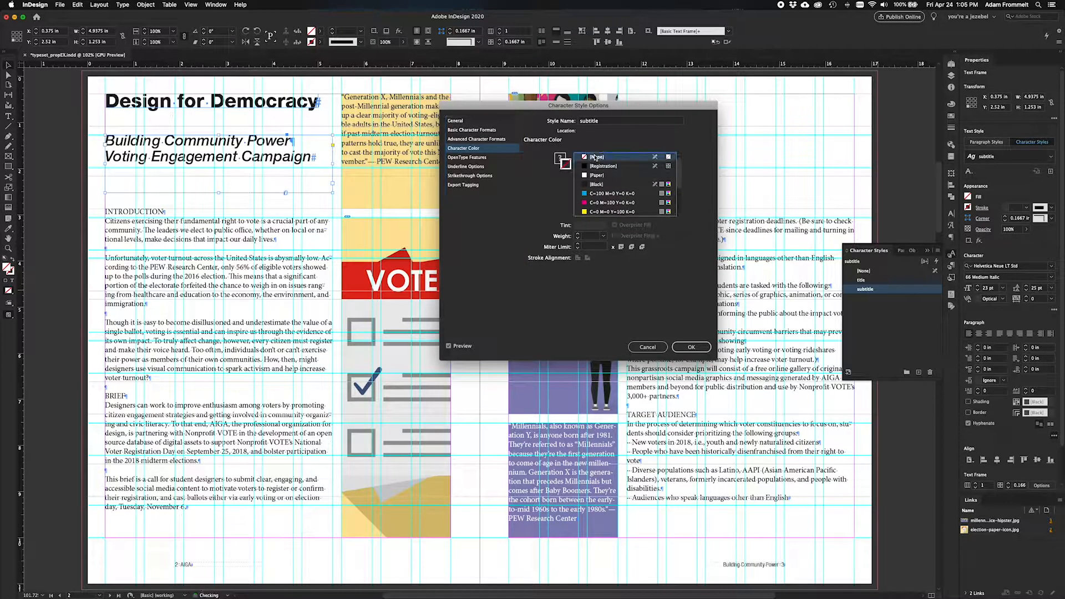
pyautogui.click(558, 159)
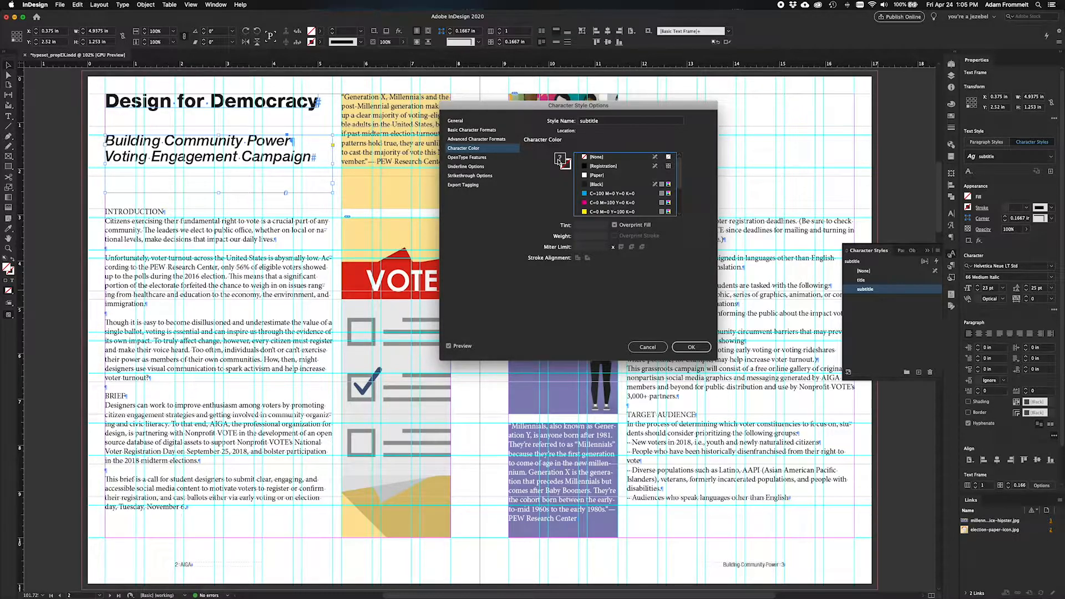
pyautogui.click(602, 183)
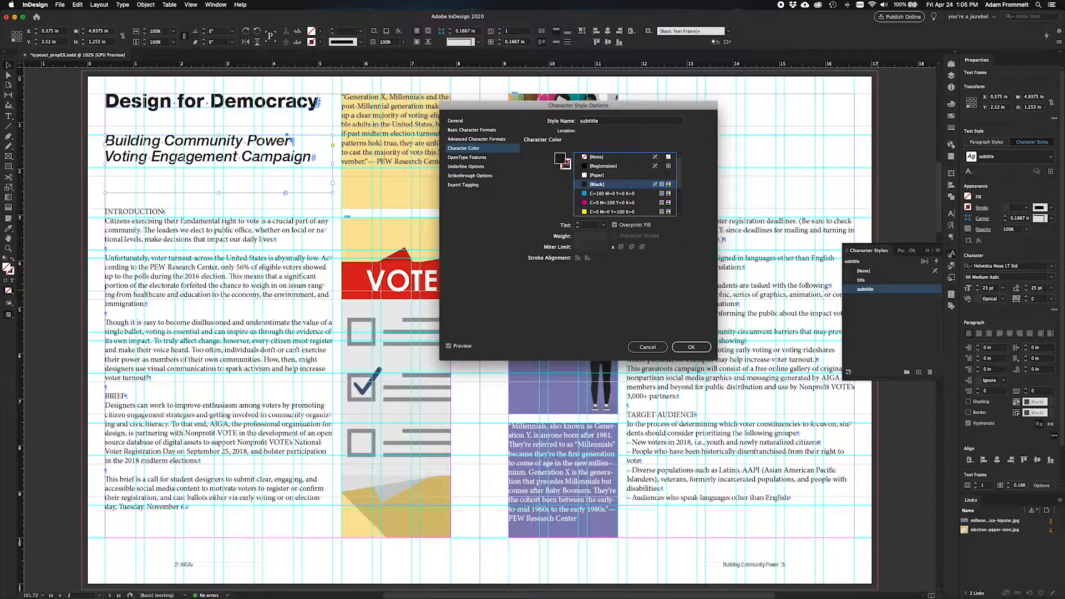
# Try the pale yellow R=253 G=229 B=155 swatch as the subtitle fill, and return to [Black] with a 77% tint.
pyautogui.click(592, 225)
pyautogui.scroll(-3, 617, 201)
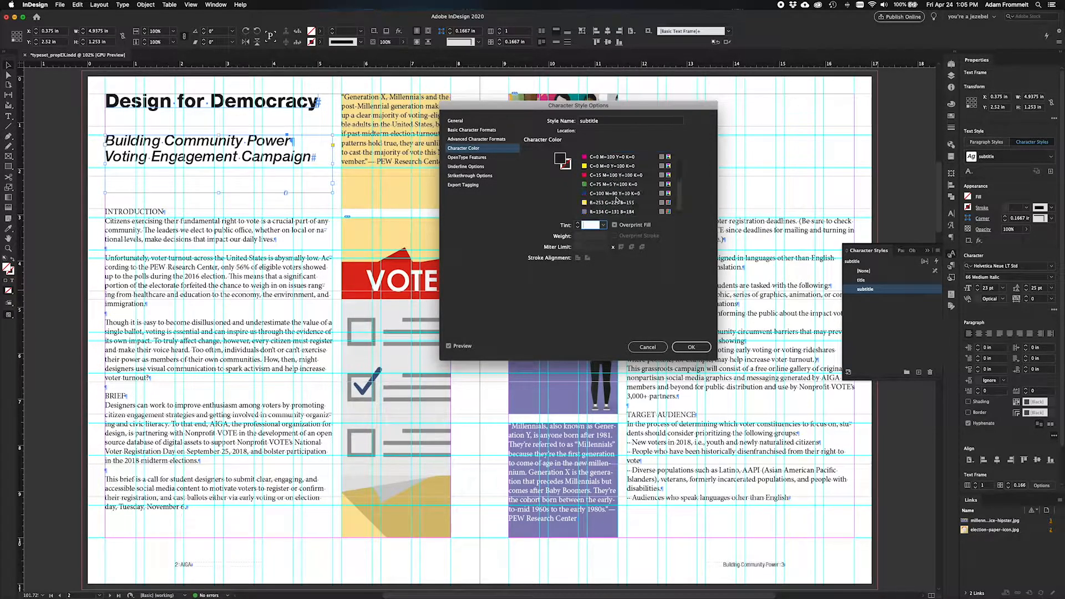
pyautogui.click(610, 203)
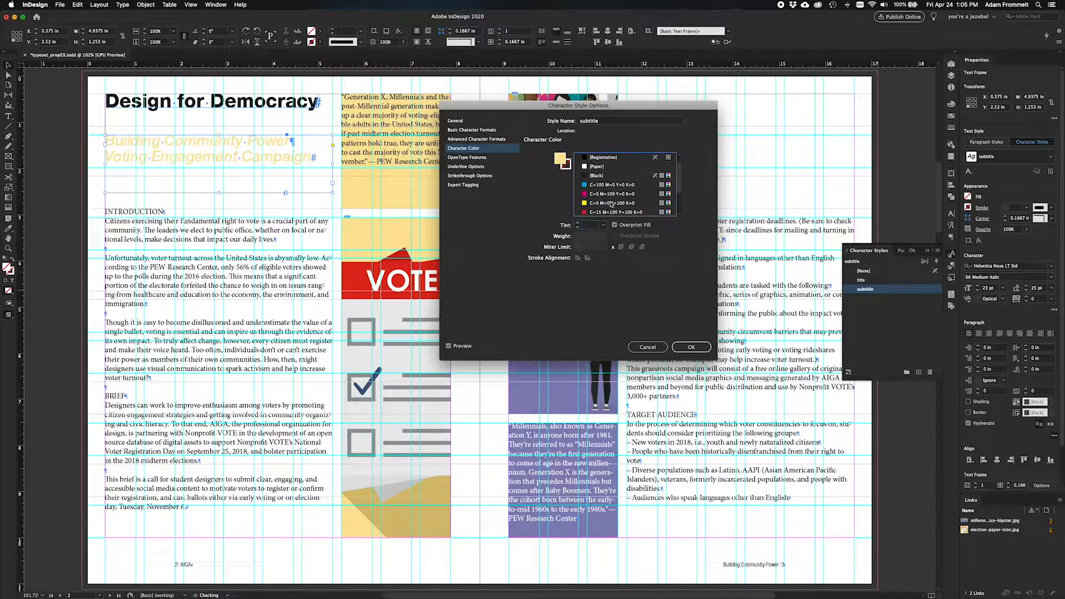
pyautogui.scroll(-3, 617, 191)
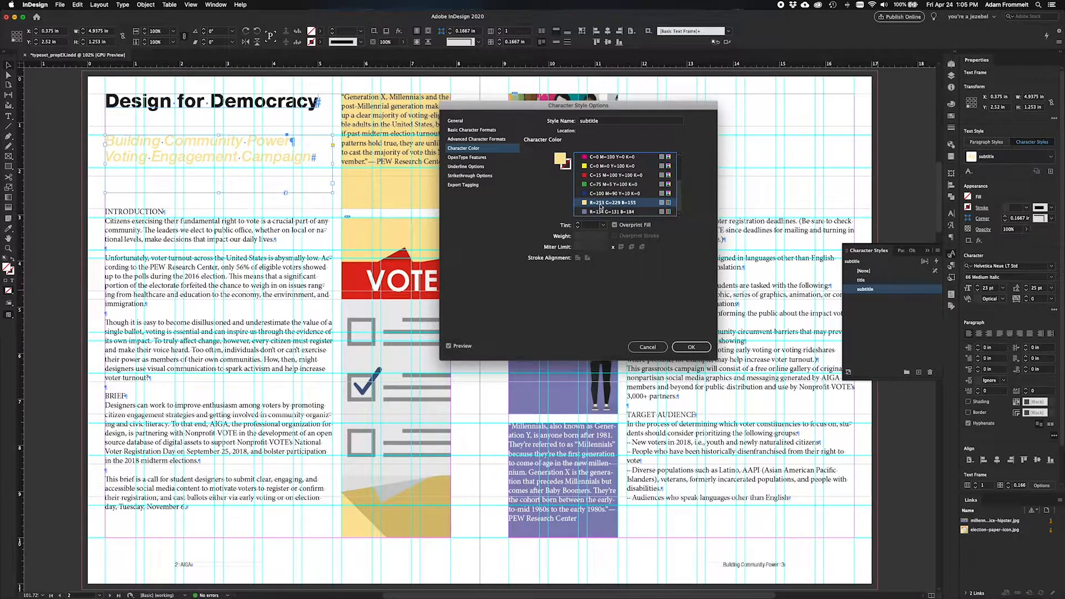
pyautogui.scroll(3, 600, 213)
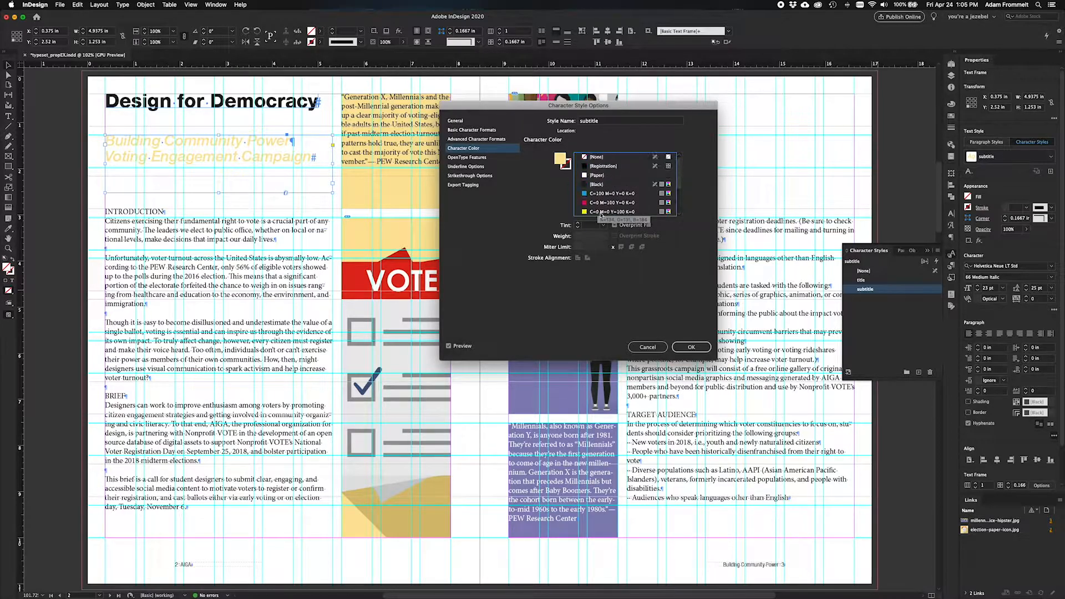
pyautogui.click(620, 187)
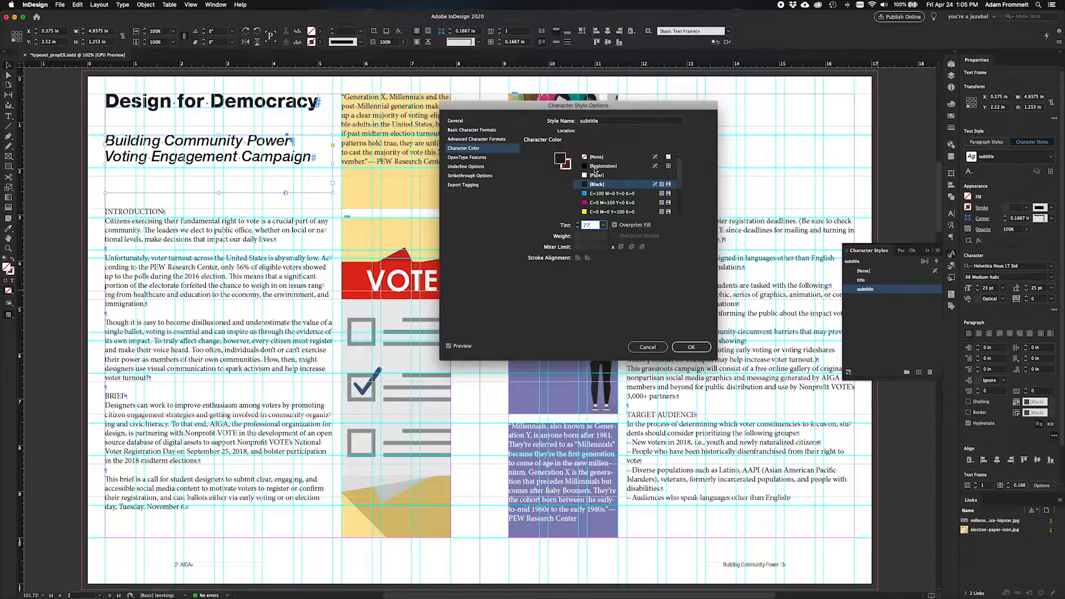
# Set the subtitle style's fill to the [Registration] swatch with a 63% tint and apply the style options.
pyautogui.scroll(-3, 596, 168)
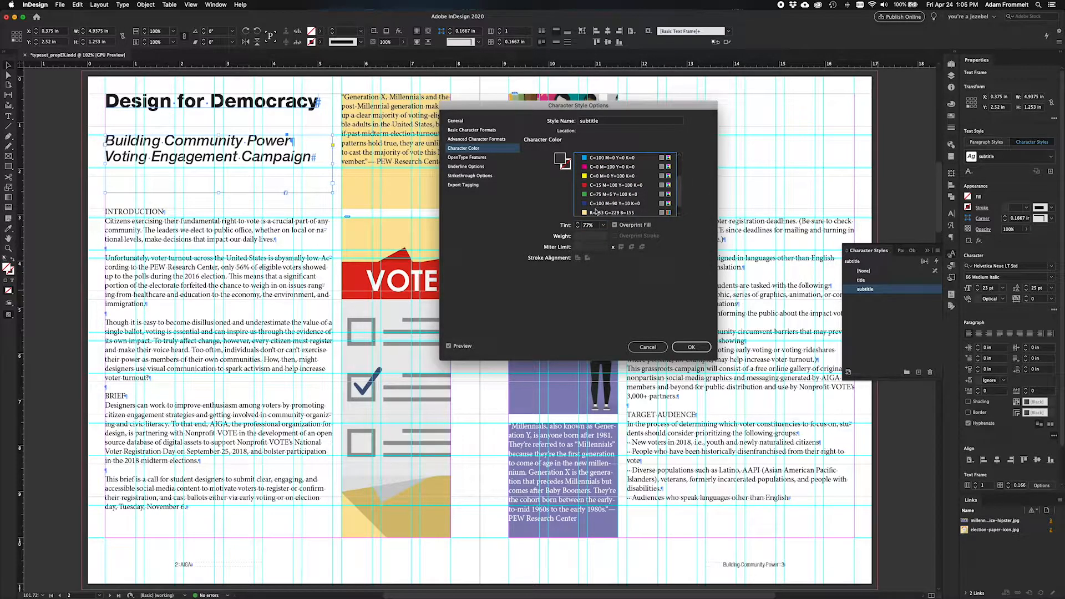
pyautogui.scroll(3, 595, 210)
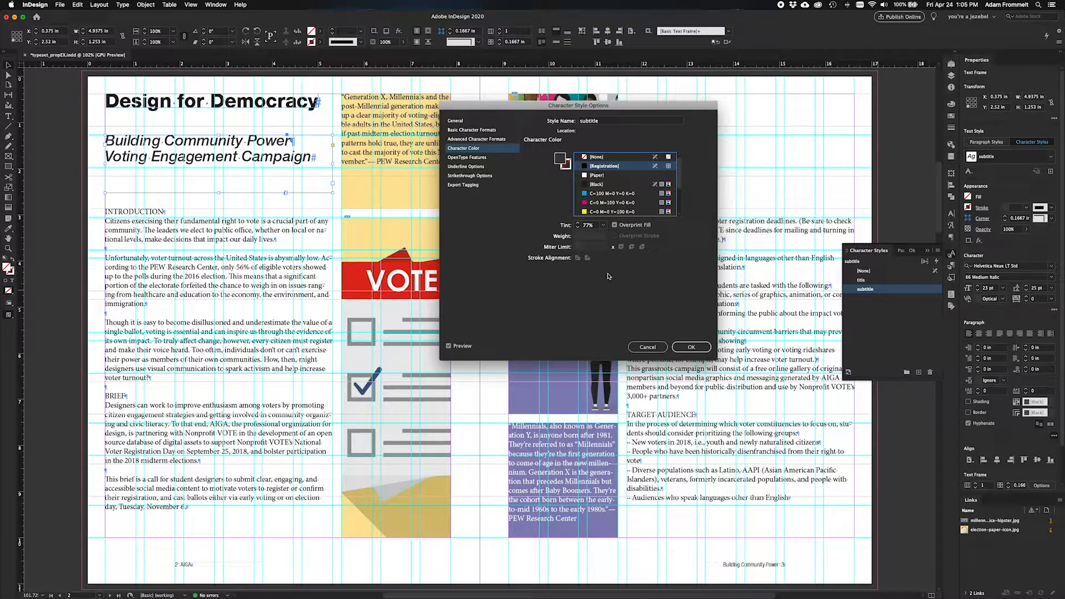
pyautogui.click(586, 226)
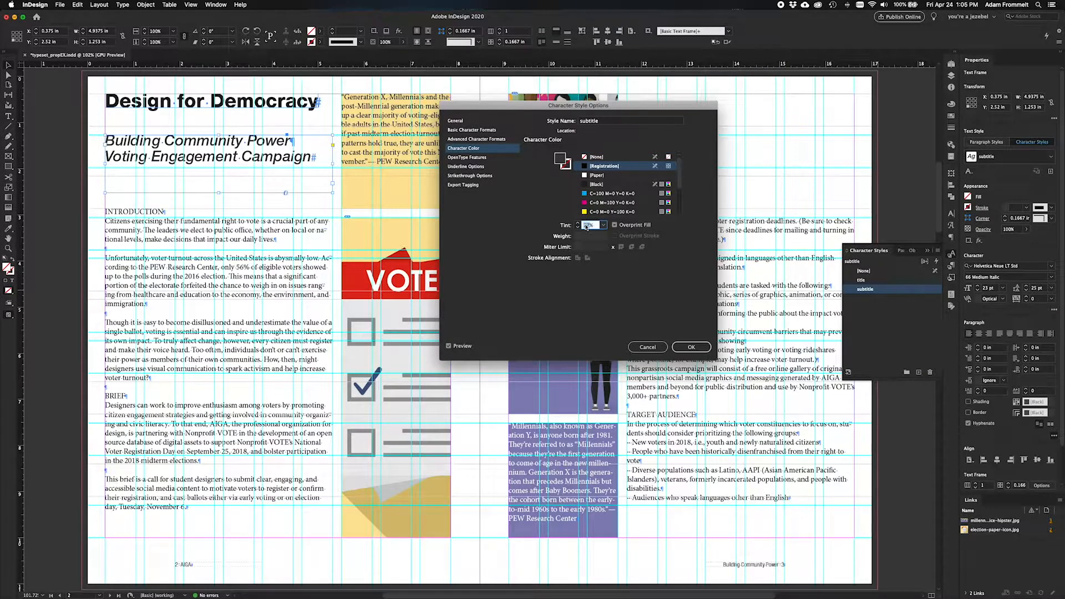
pyautogui.write('63')
pyautogui.click(689, 347)
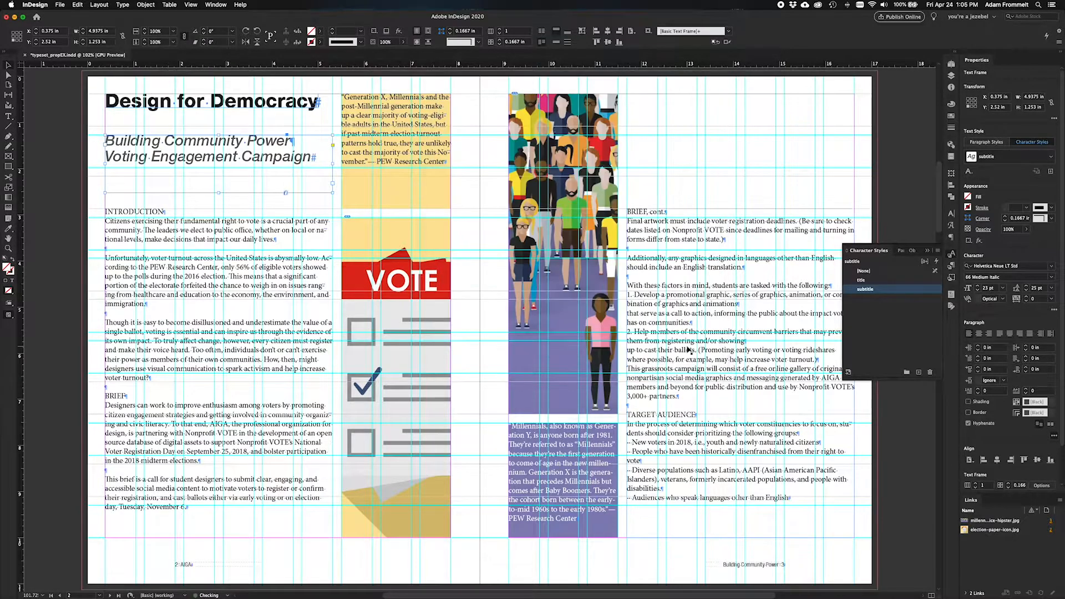
# Shrink the subtitle frame to fit its text and move the "Design for Democracy" title down directly above it.
pyautogui.press('super+alt+c')
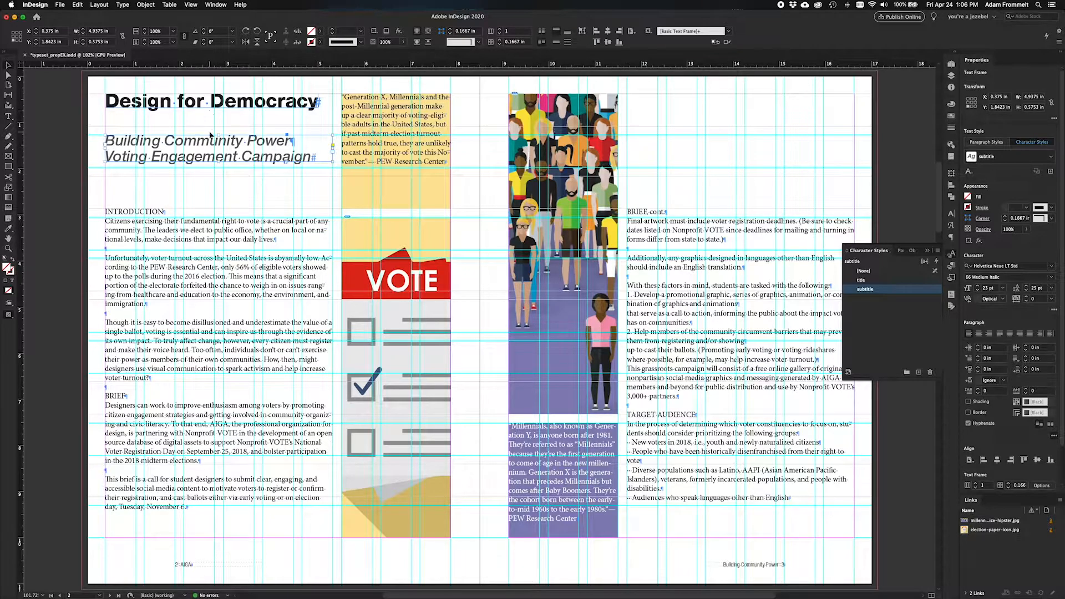
pyautogui.moveTo(205, 108); pyautogui.dragTo(206, 127)
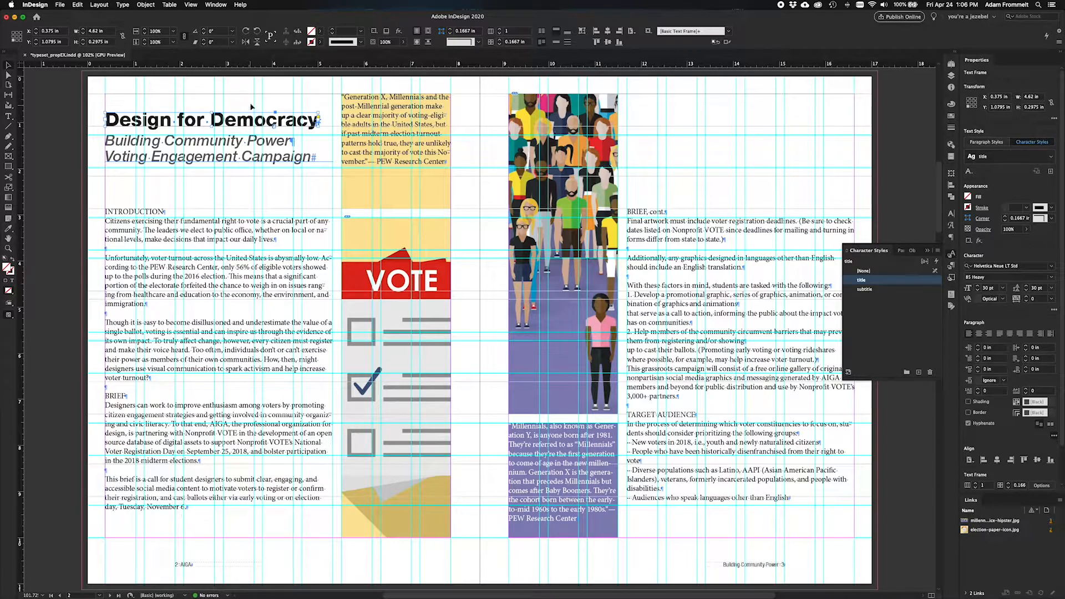
# Move the title and subtitle frames together up to the page's top margin and check the spread in Preview mode.
pyautogui.moveTo(242, 99); pyautogui.dragTo(283, 185)
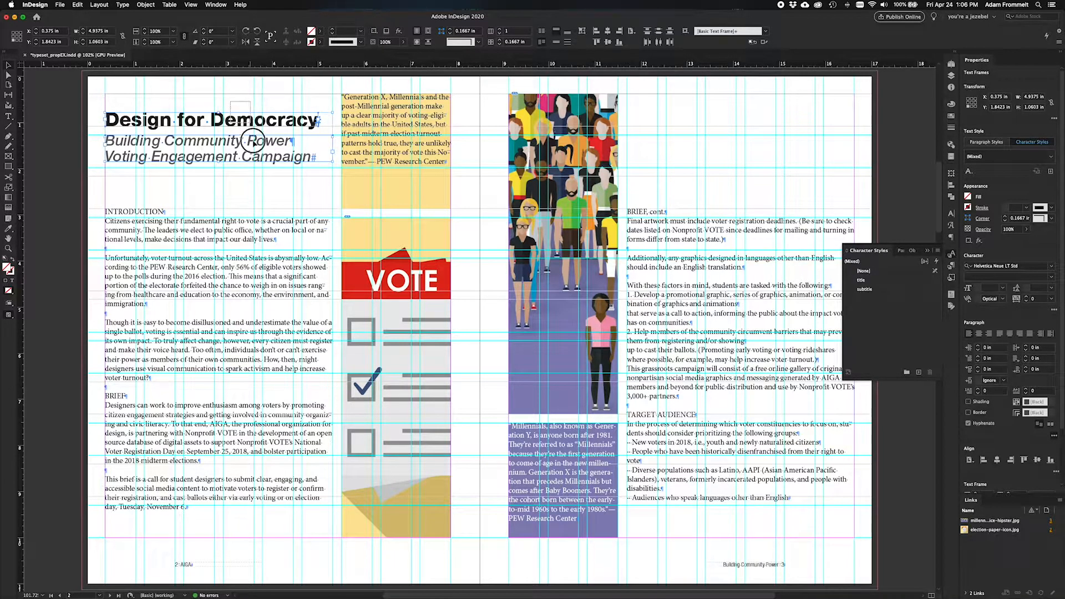
pyautogui.moveTo(239, 123); pyautogui.dragTo(239, 103)
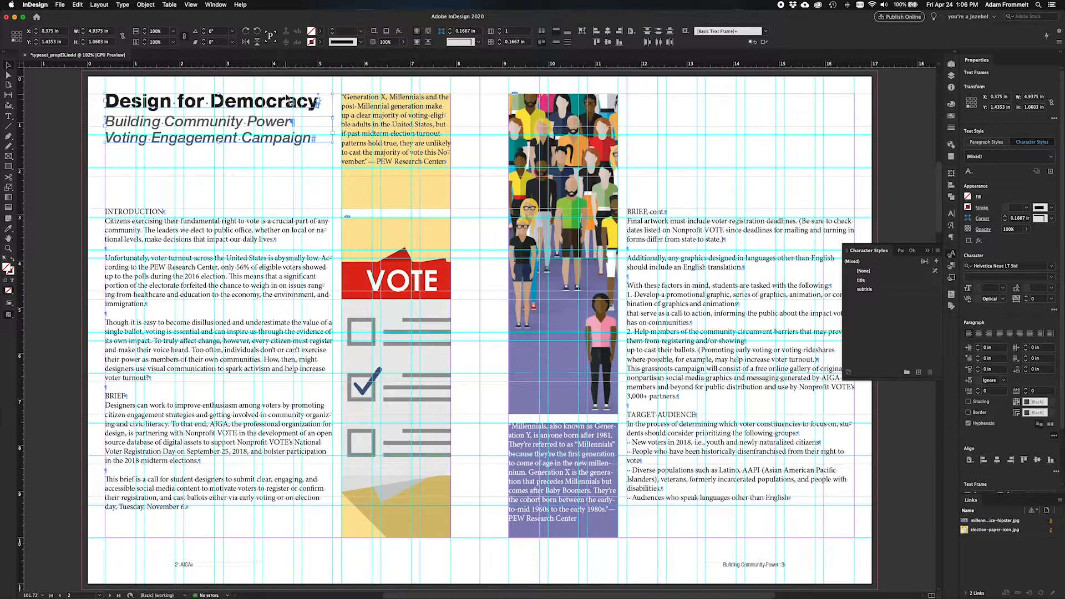
pyautogui.click(266, 171)
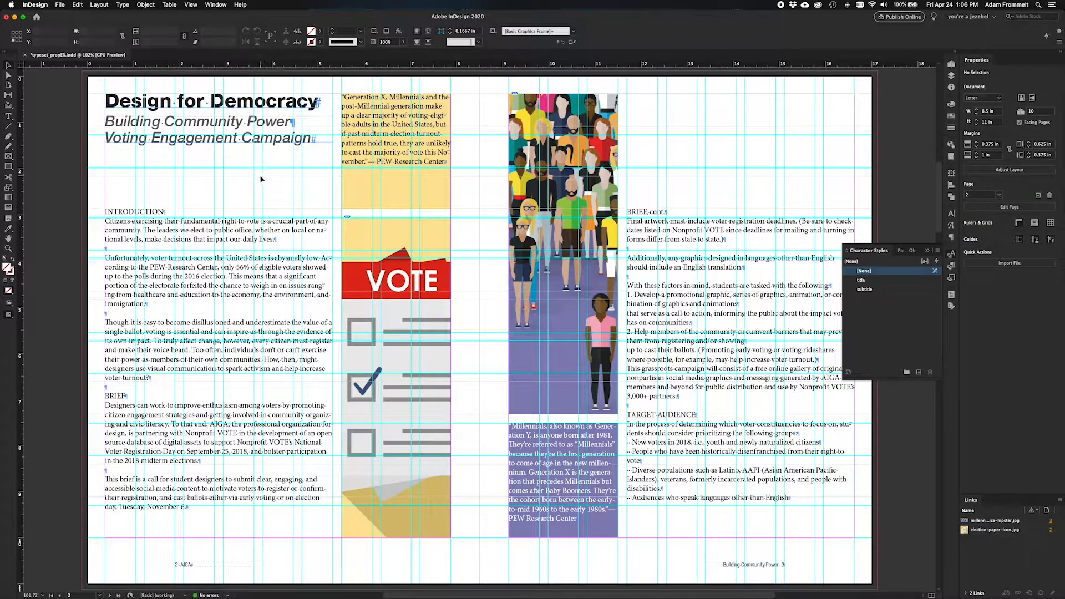
pyautogui.press('w')
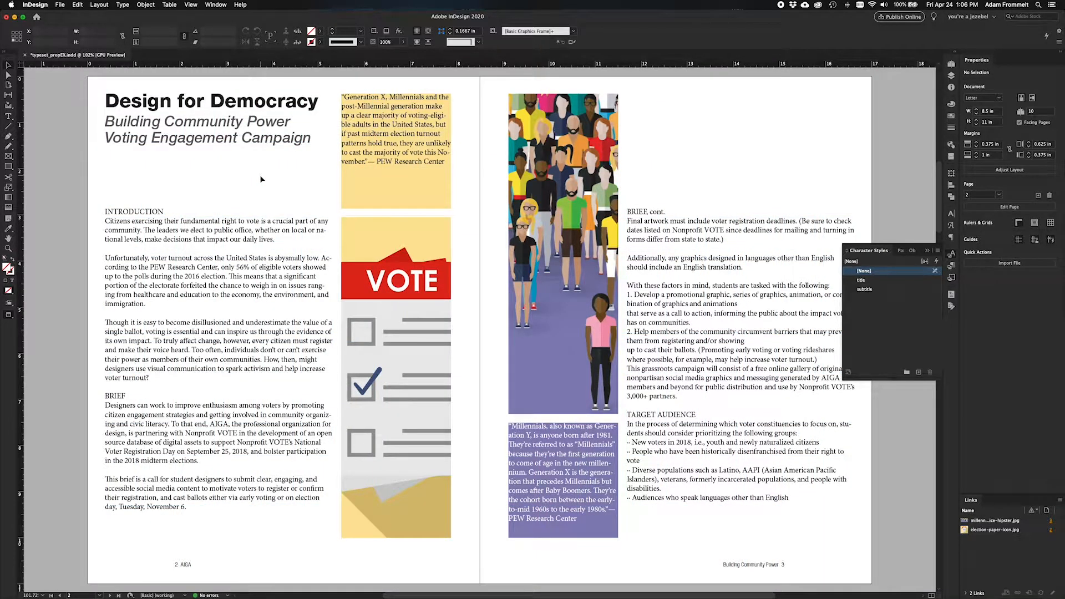
pyautogui.press('w')
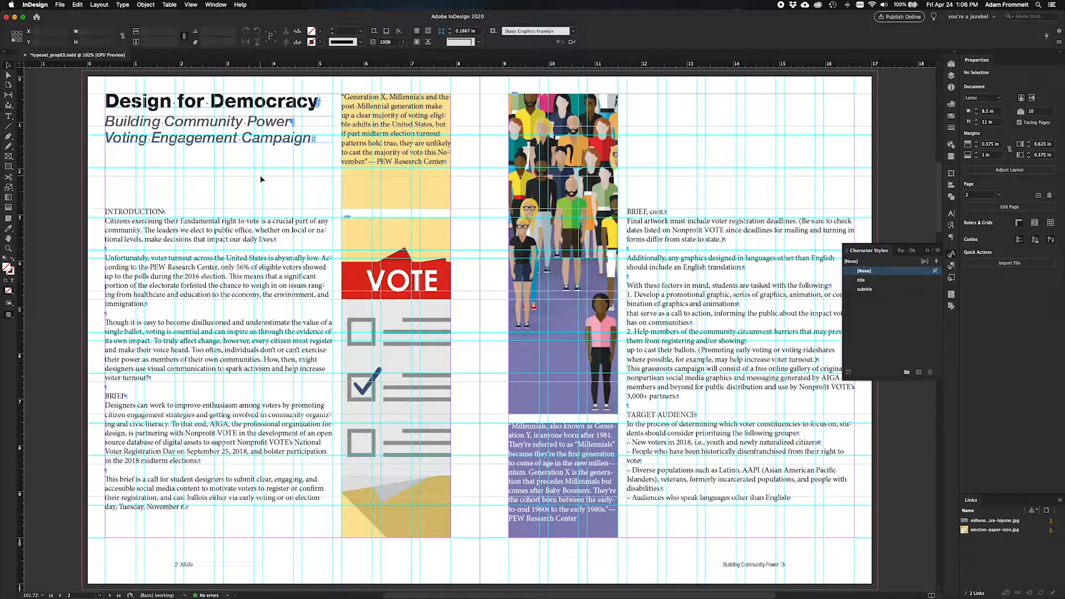
# Create a paragraph style named "caption" from the "Generation X, Millennials" quote frame.
pyautogui.click(380, 150)
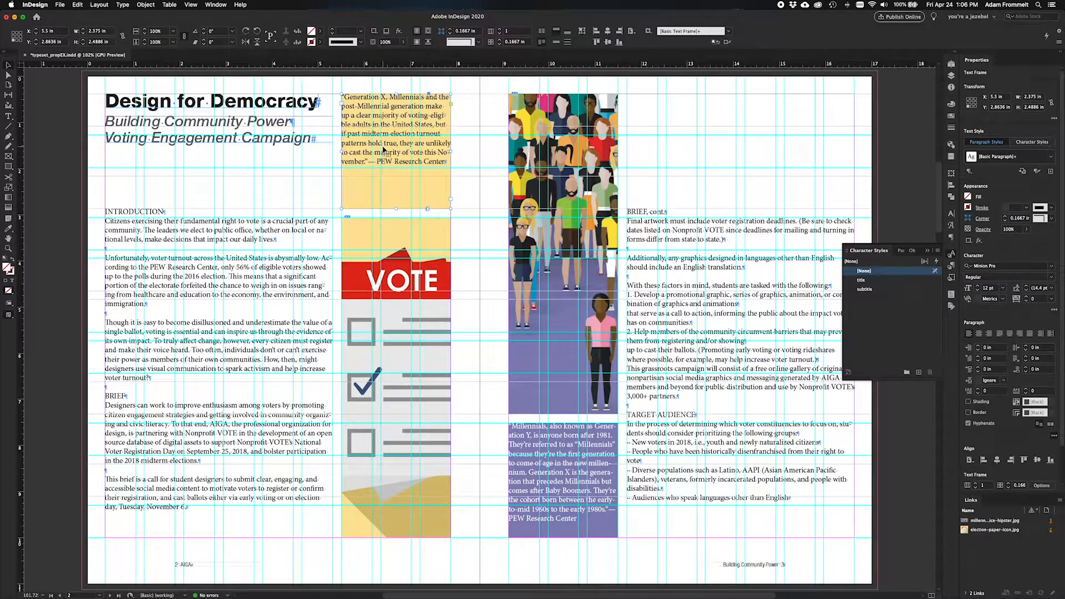
pyautogui.click(899, 250)
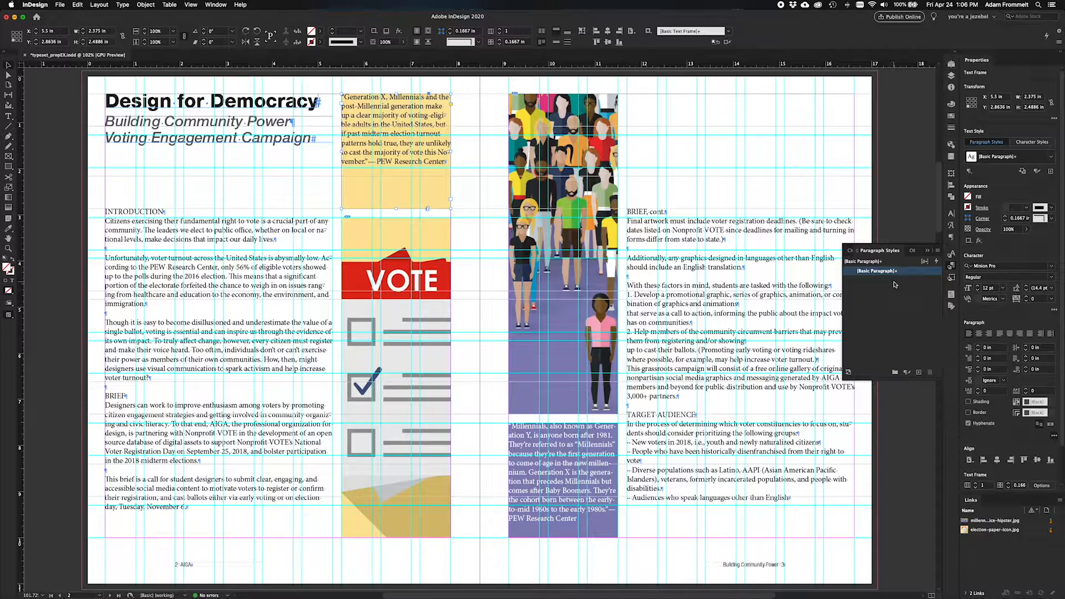
pyautogui.click(919, 373)
pyautogui.click(883, 280)
pyautogui.click(884, 281)
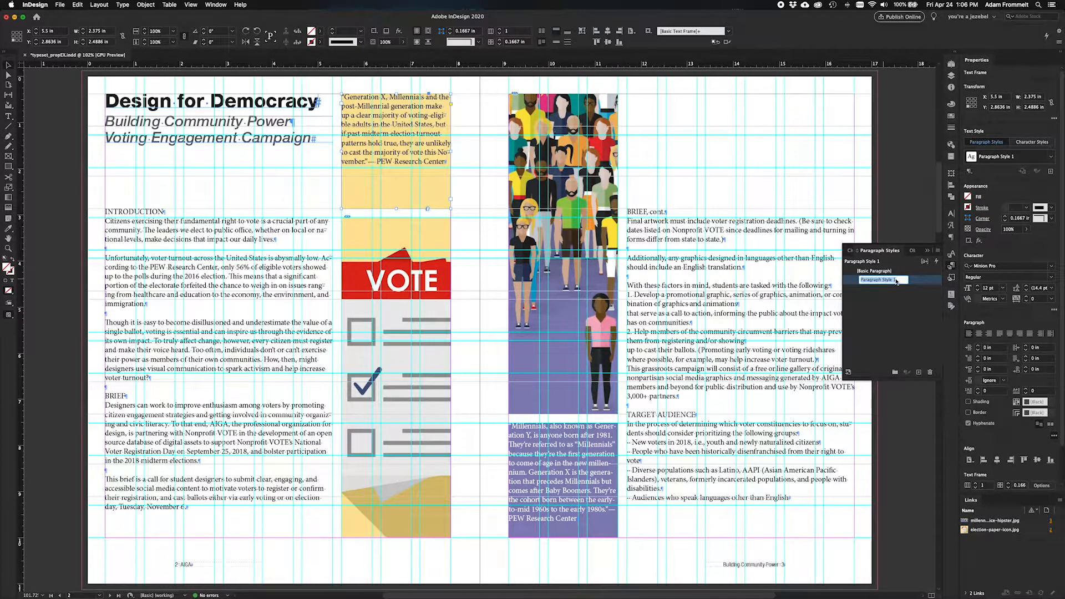
pyautogui.write('captitio')
pyautogui.press('Return')
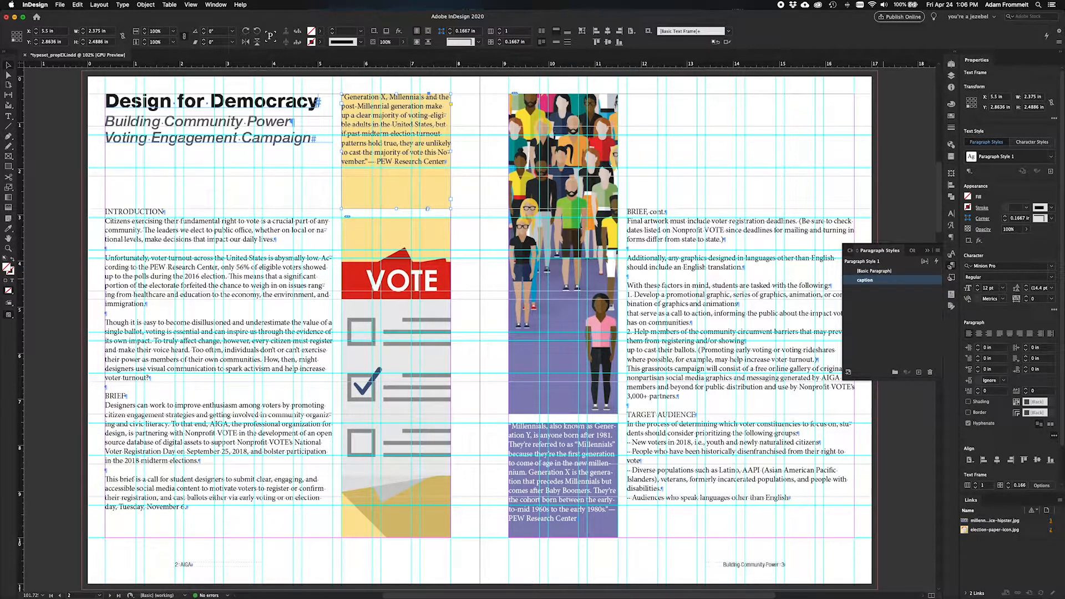
# Set the caption paragraph style's font to Helvetica Neue LT Std, 56 Italic.
pyautogui.click(920, 373)
pyautogui.press('super+z')
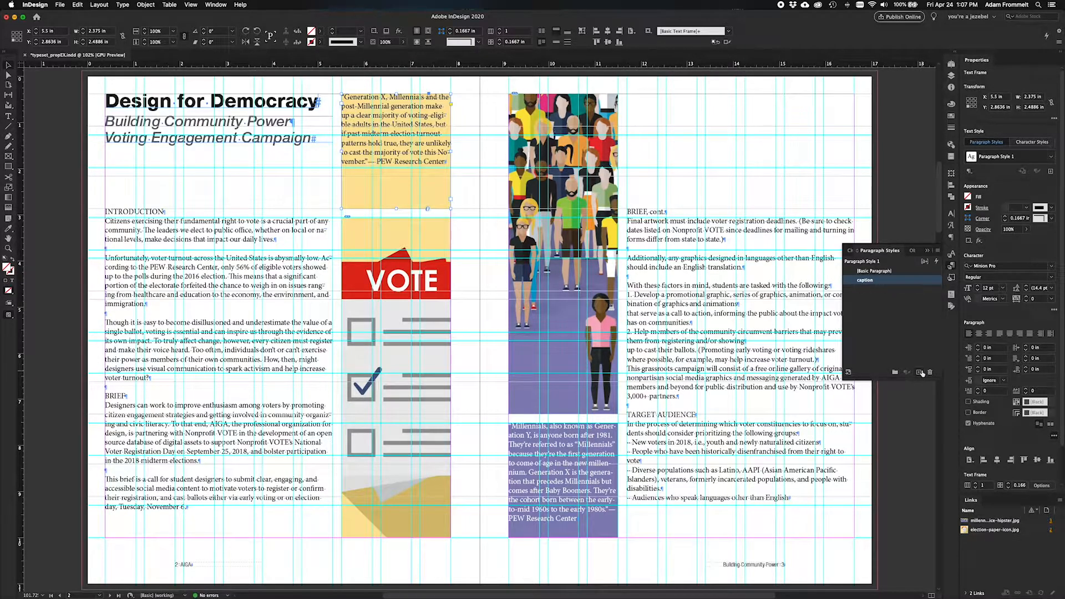
pyautogui.doubleClick(884, 280)
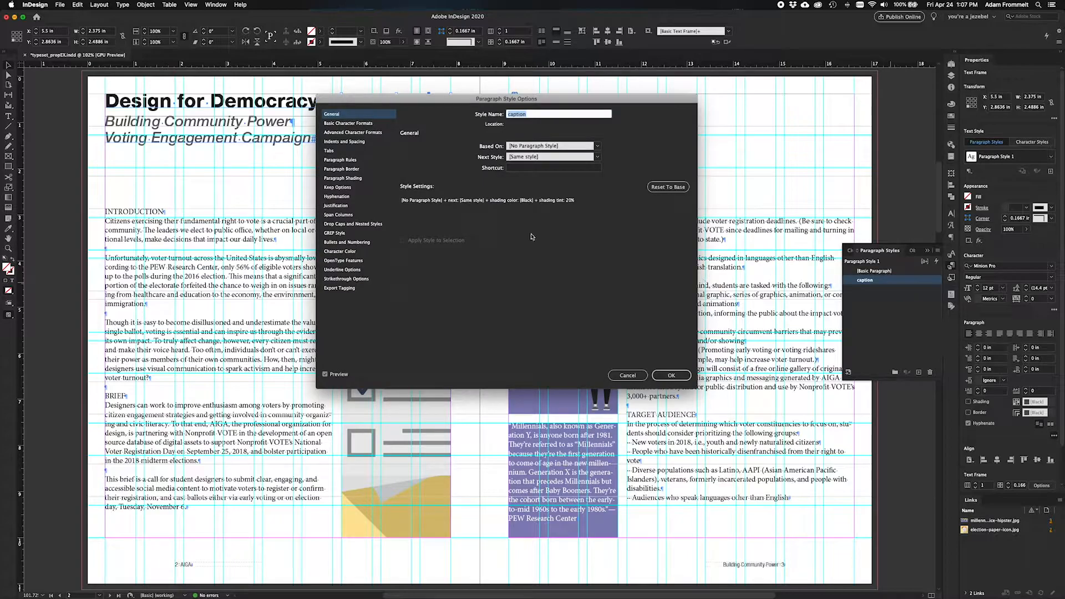
pyautogui.moveTo(437, 99); pyautogui.dragTo(573, 98)
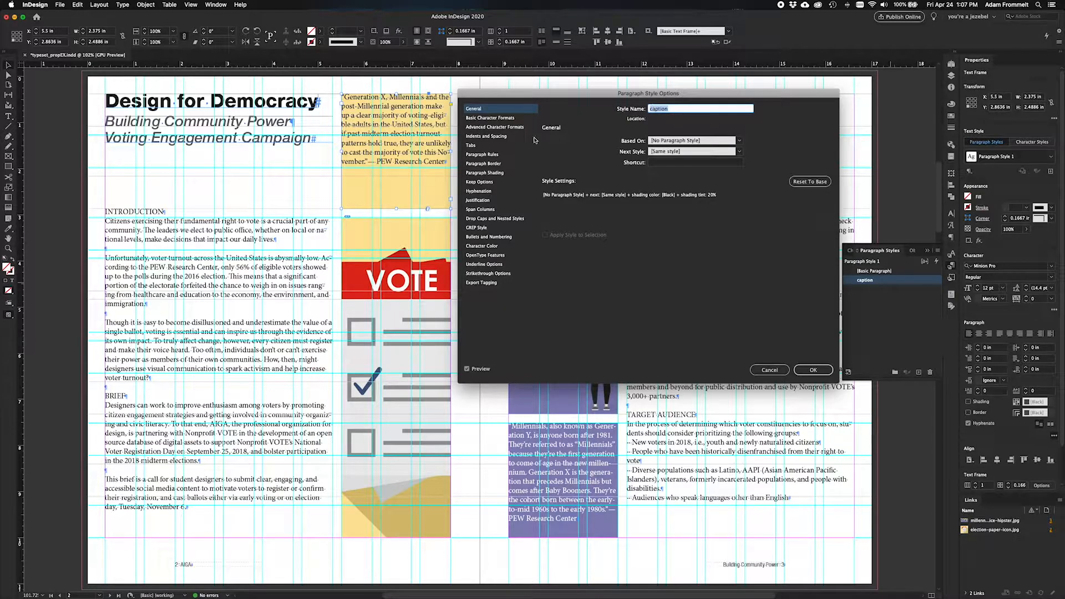
pyautogui.click(508, 118)
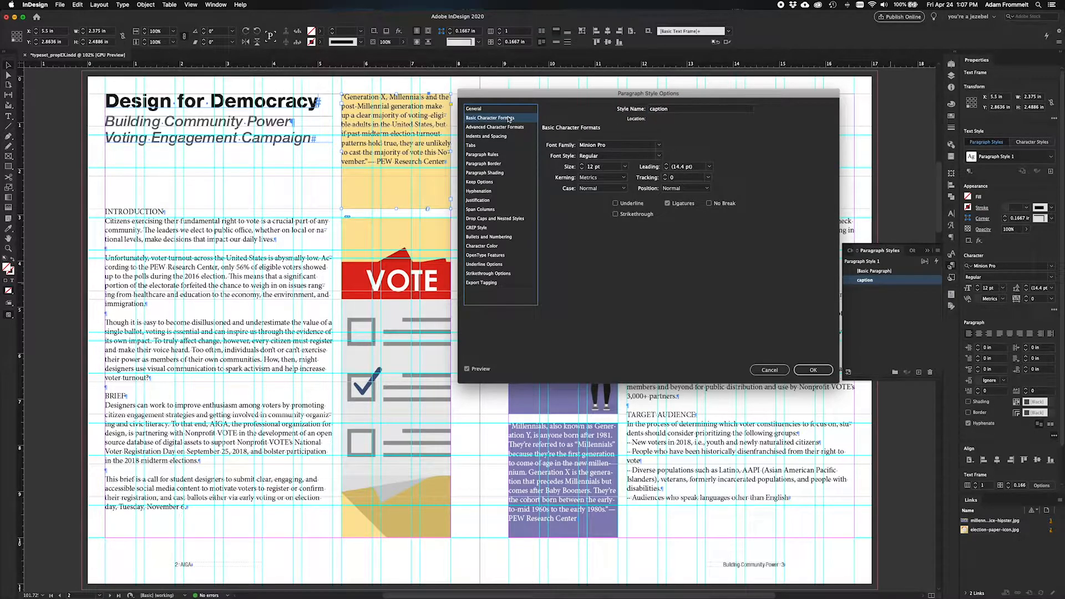
pyautogui.click(656, 146)
pyautogui.scroll(20, 638, 187)
pyautogui.click(635, 155)
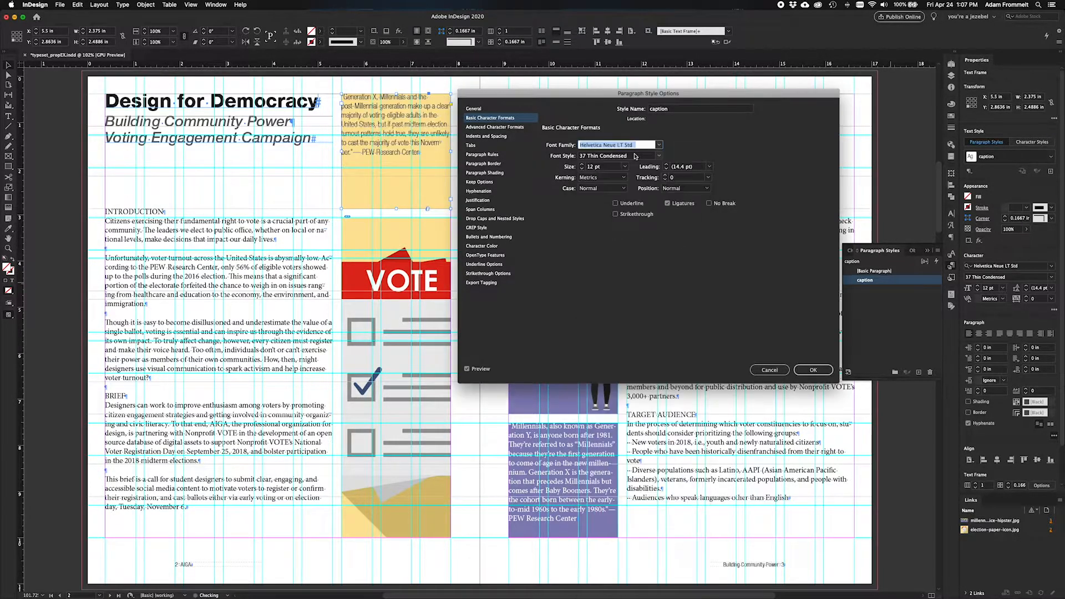
pyautogui.click(657, 156)
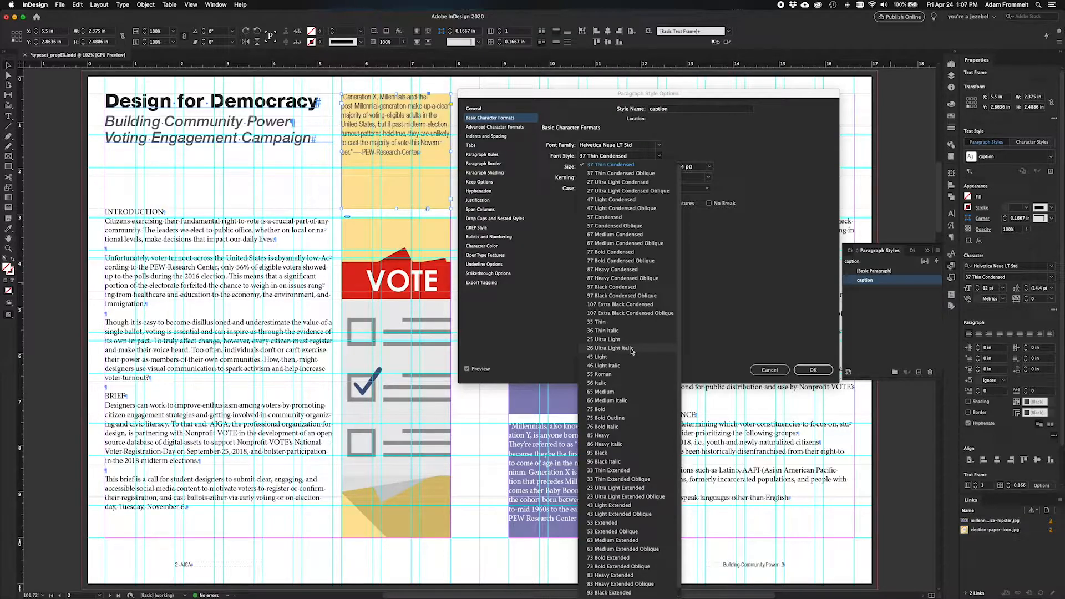
pyautogui.click(621, 383)
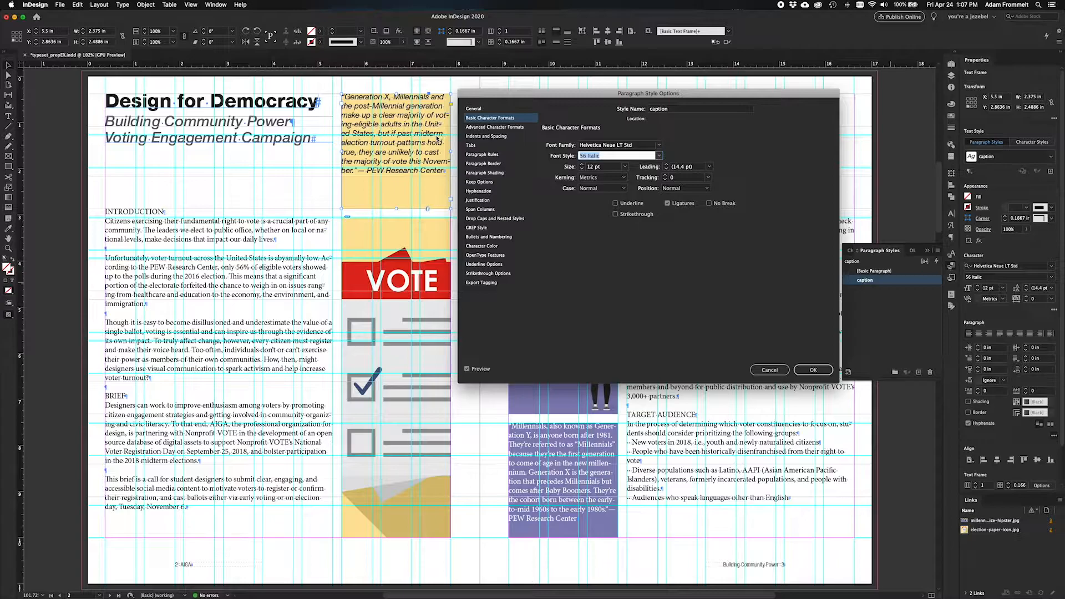
# Turn off hyphenation in the caption style and reduce its font size to 10 pt.
pyautogui.click(582, 169)
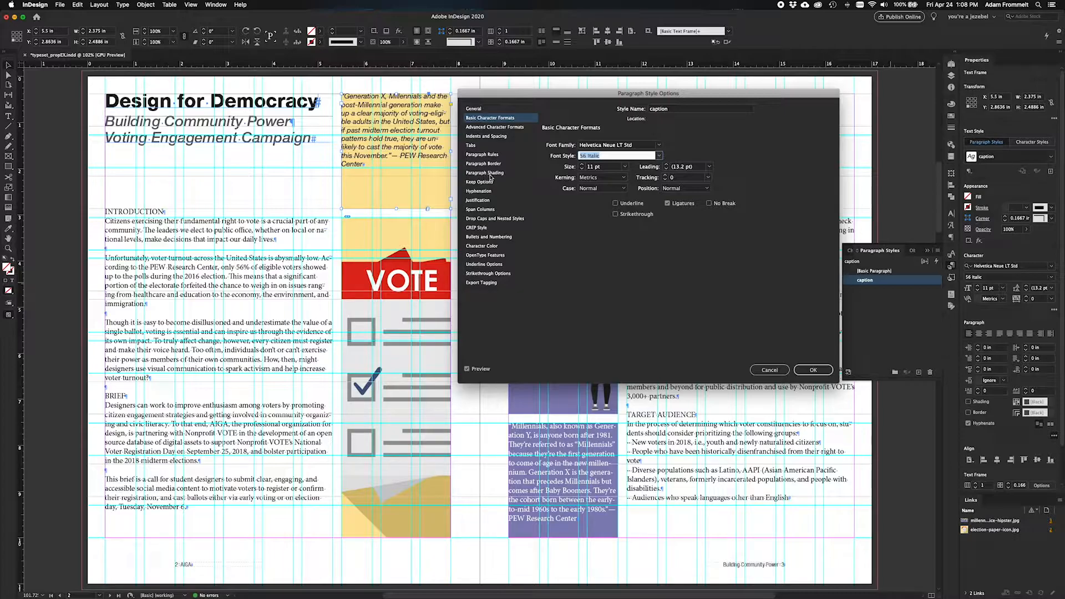
pyautogui.click(479, 190)
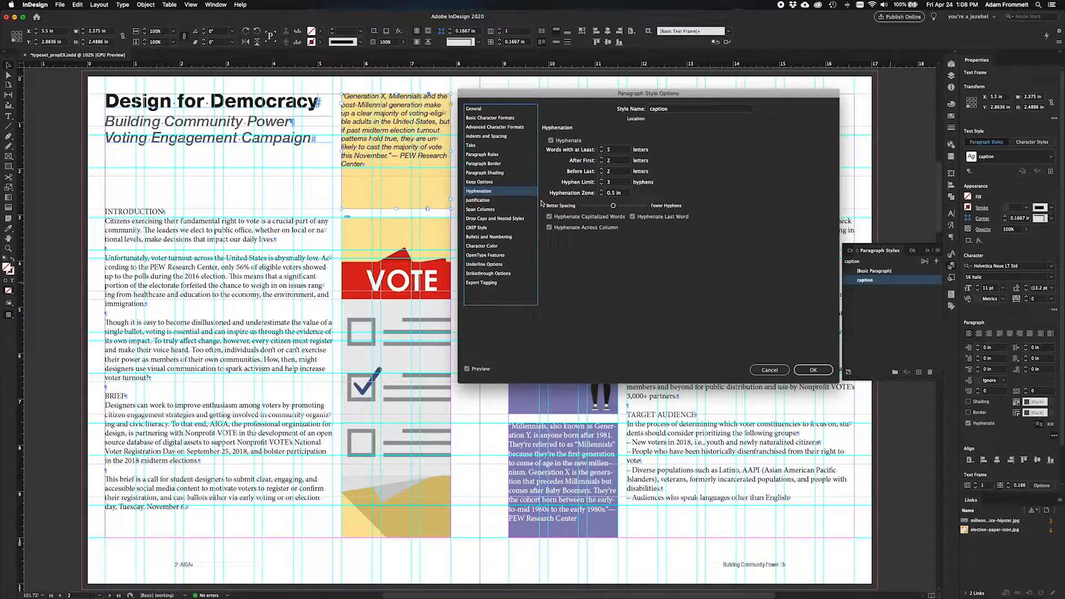
pyautogui.click(551, 141)
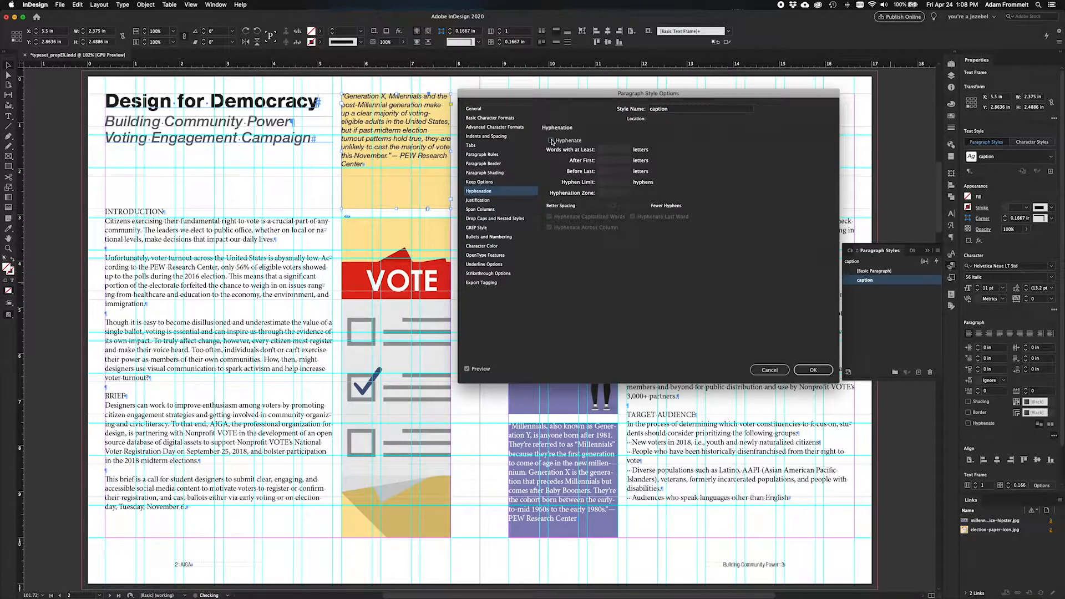
pyautogui.click(499, 117)
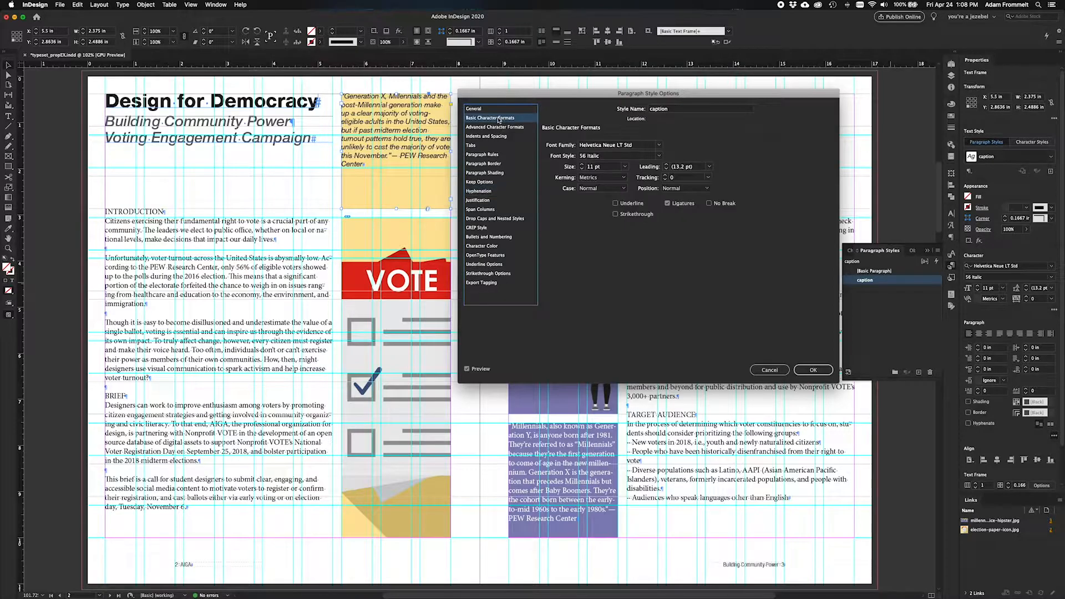
pyautogui.click(582, 169)
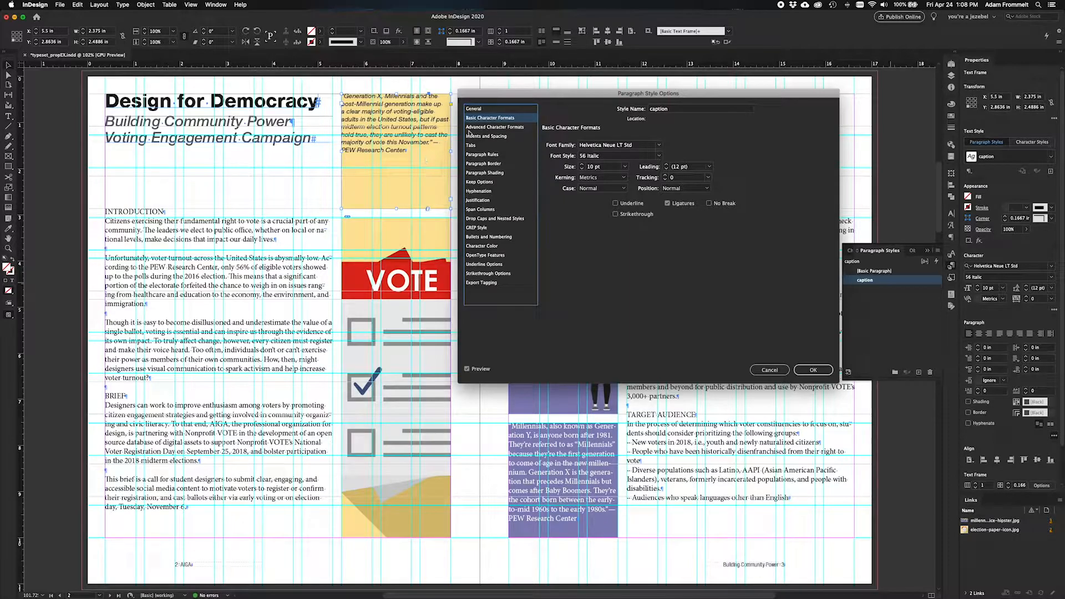
# Set the caption style's character color to [Registration] at 100% tint and apply the style options.
pyautogui.click(486, 136)
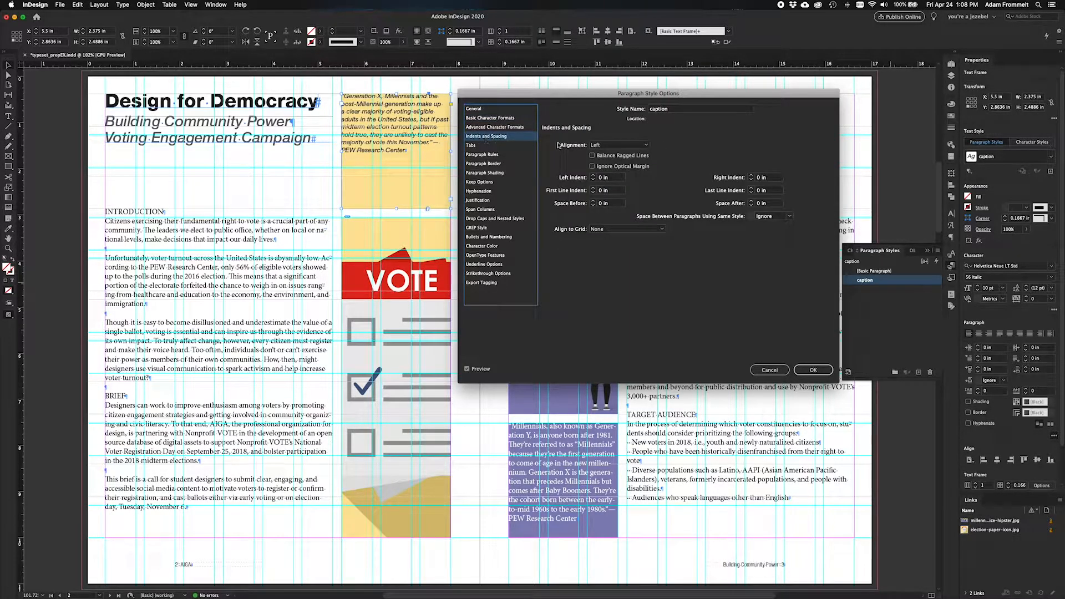
pyautogui.click(490, 119)
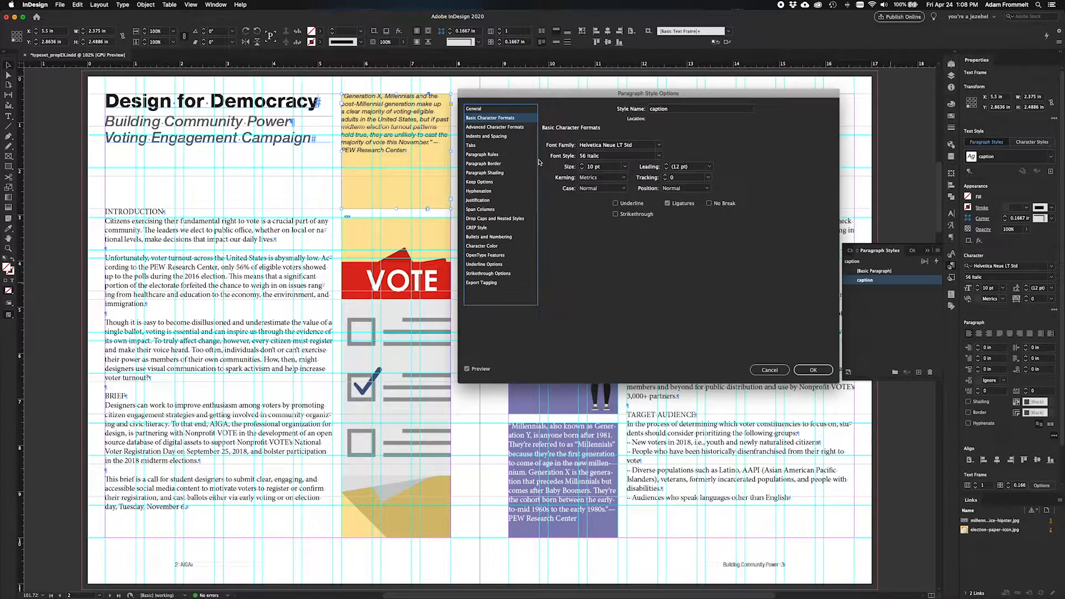
pyautogui.click(491, 246)
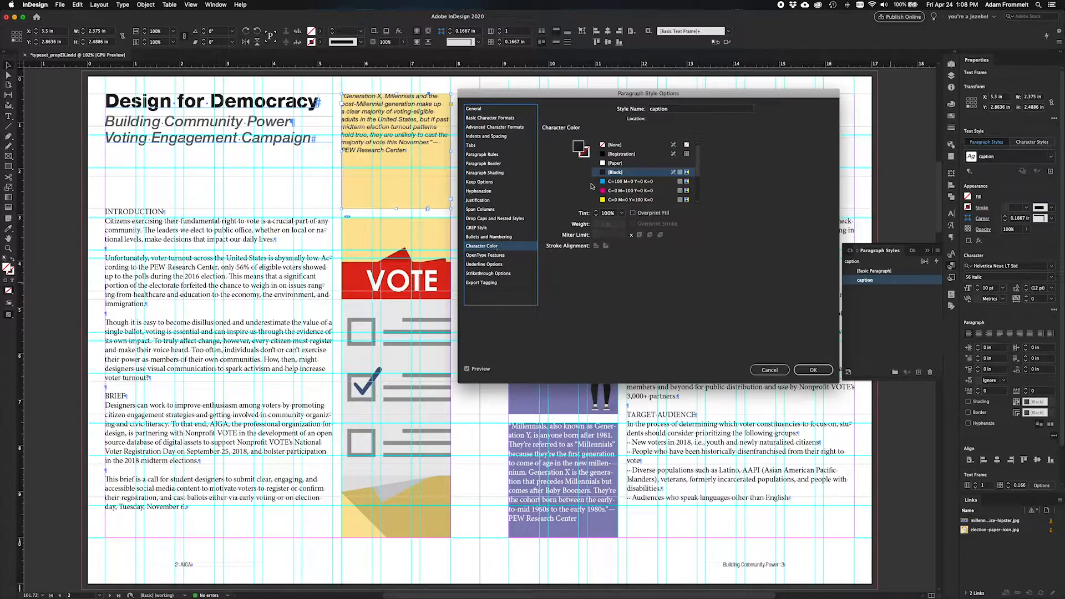
pyautogui.click(620, 155)
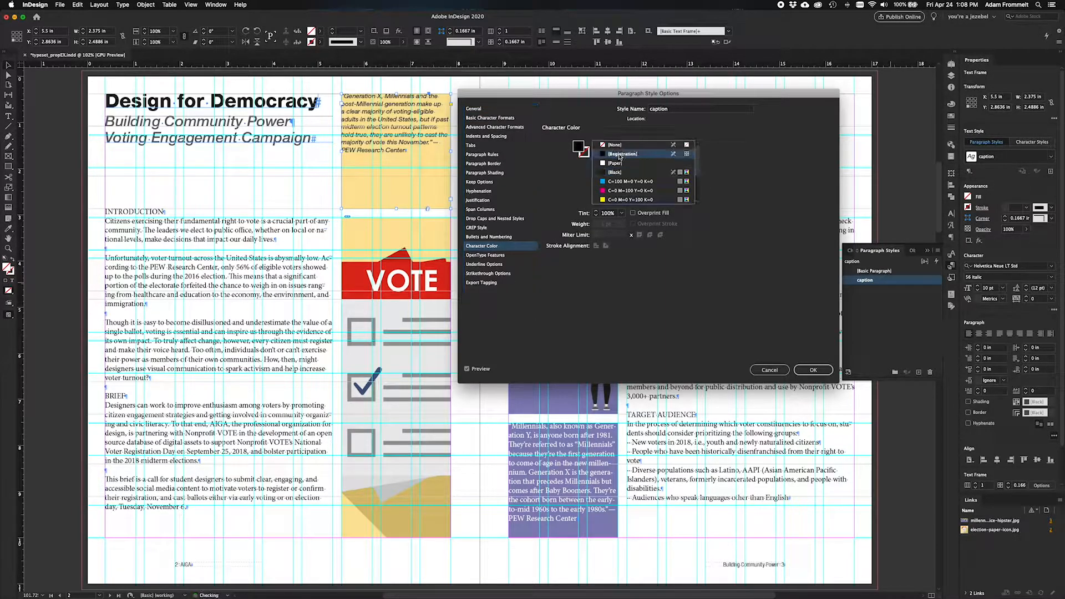
pyautogui.click(608, 214)
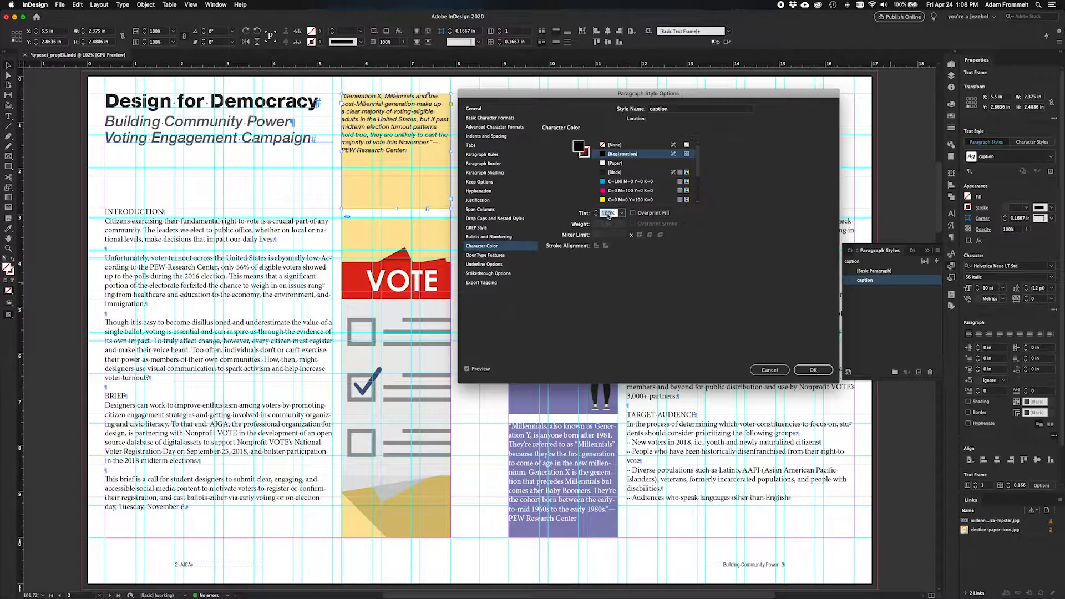
pyautogui.click(642, 154)
pyautogui.click(800, 369)
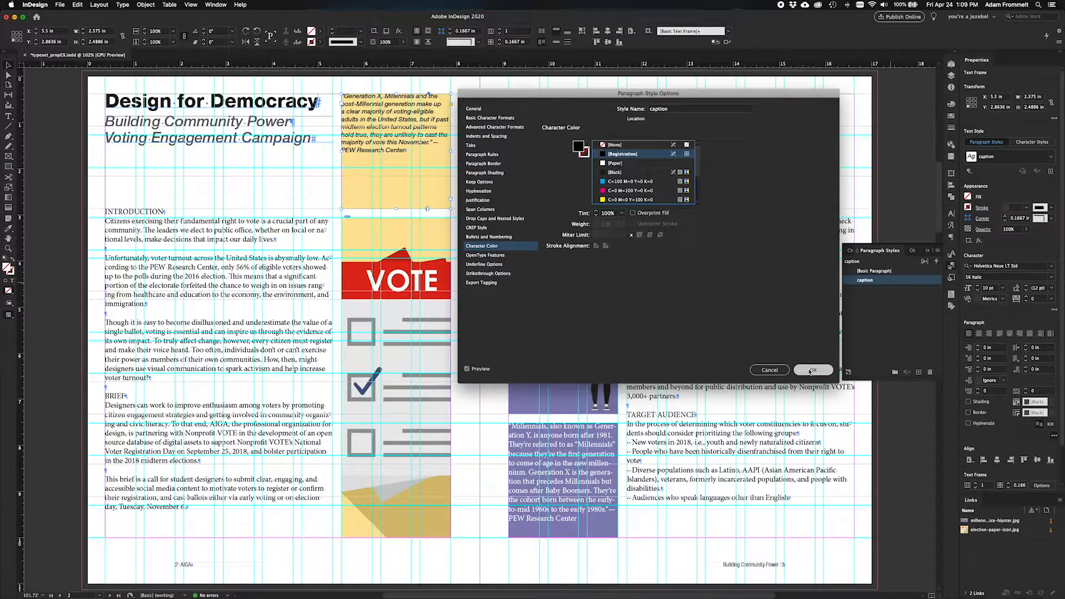
pyautogui.click(810, 371)
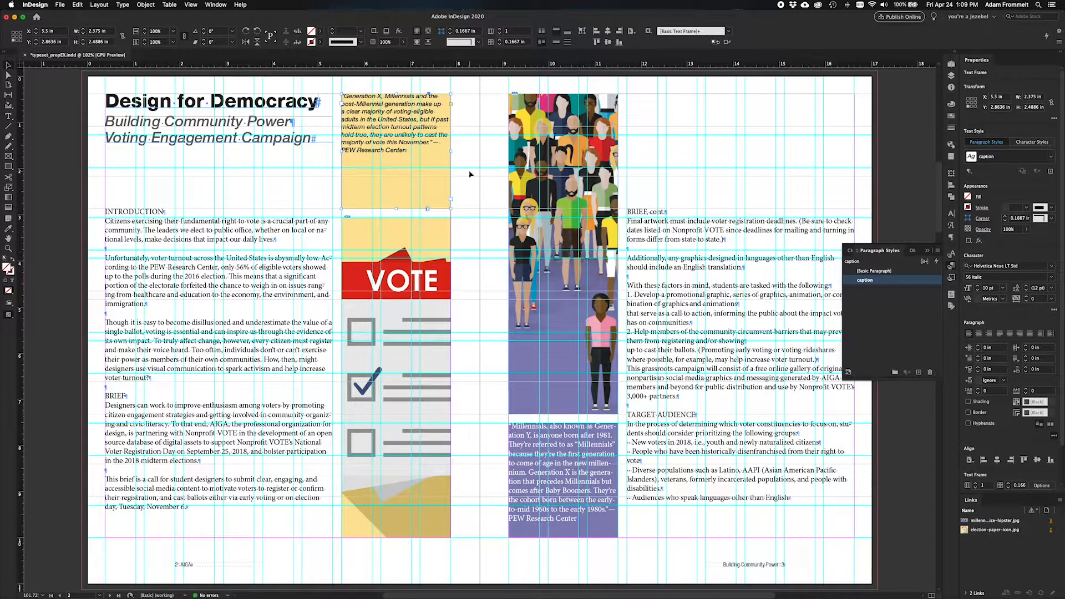
# Insert a forced line break before the dash so "— PEW Research Center" sits on its own line in the yellow quote frame.
pyautogui.doubleClick(435, 146)
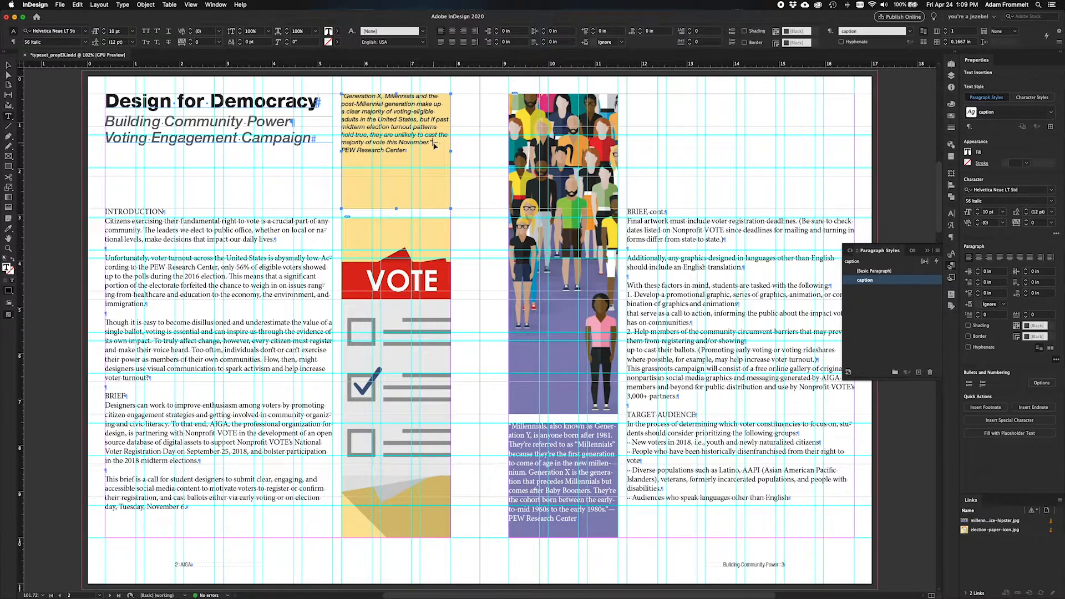
pyautogui.press('super+equal')
pyautogui.press('super+equal')
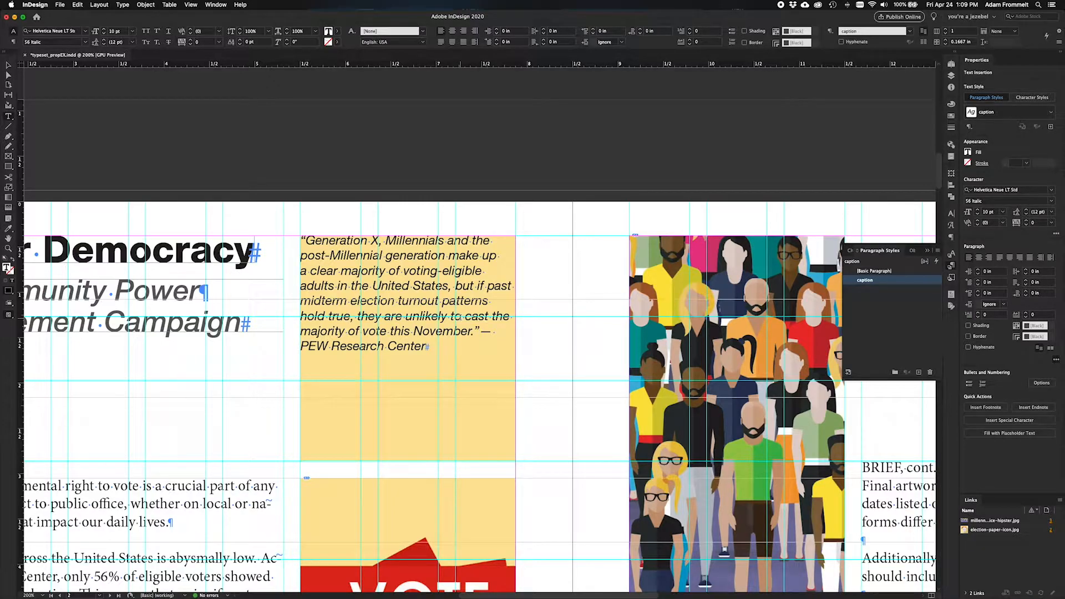
pyautogui.hotkey('shift', 'Return')
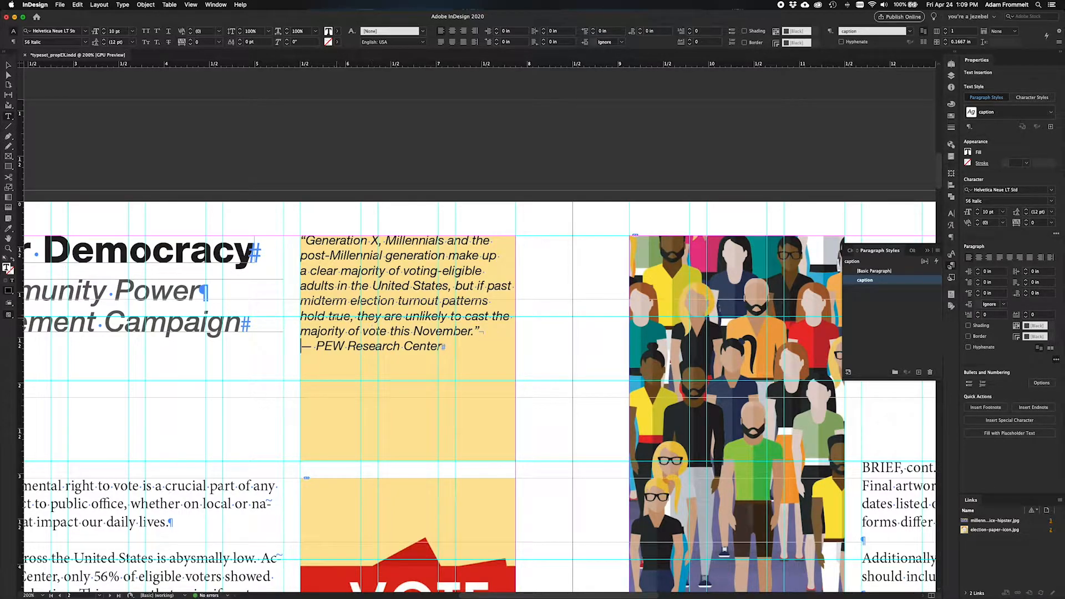
# Change the "— PEW Research Center" attribution line to the 45 Light font style.
pyautogui.moveTo(301, 347); pyautogui.dragTo(444, 355)
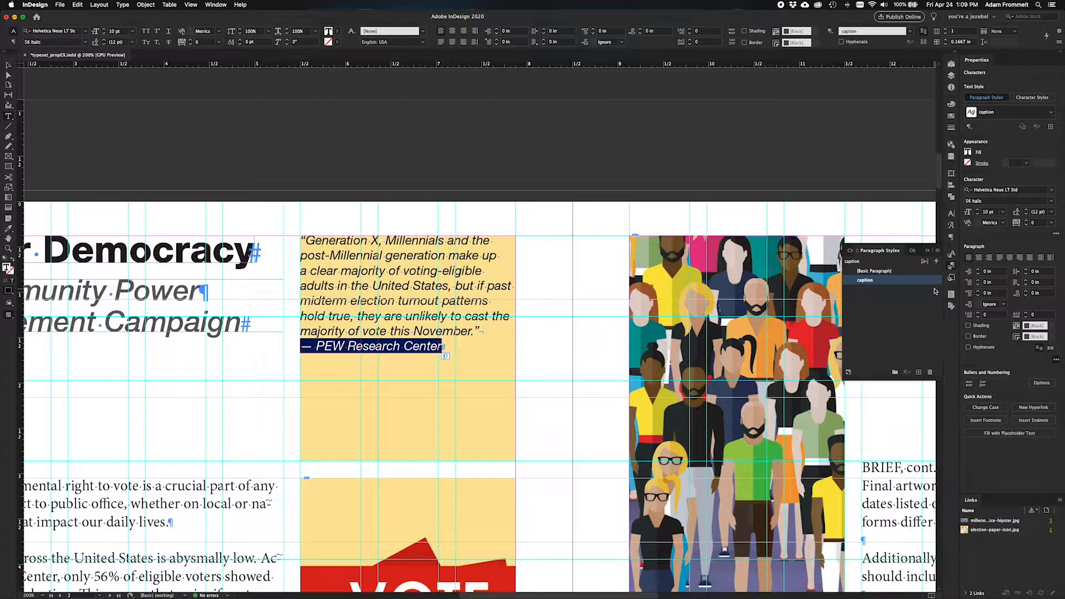
pyautogui.click(1052, 201)
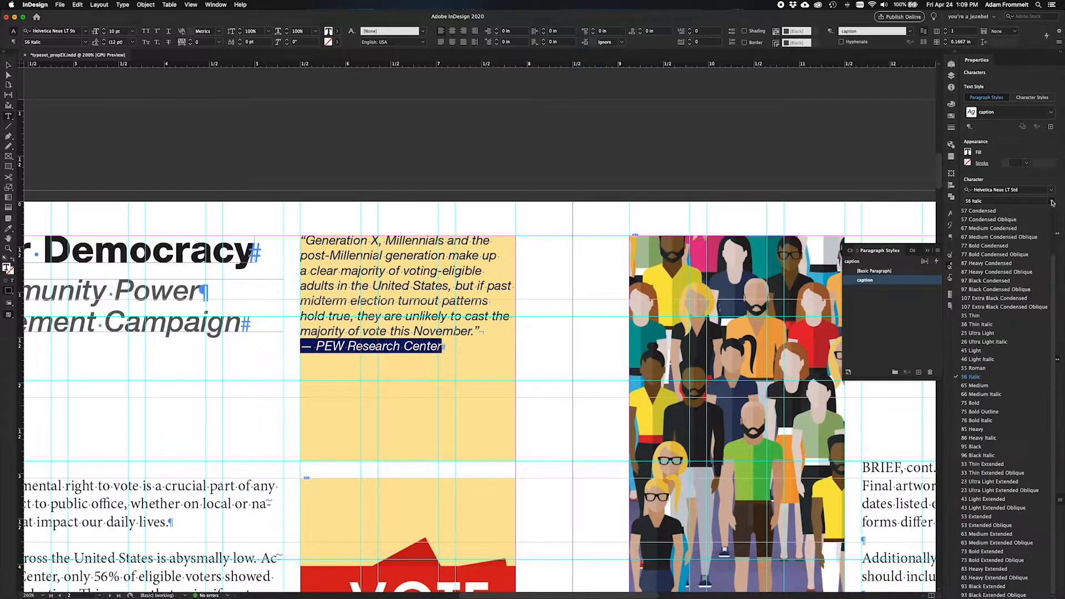
pyautogui.click(979, 367)
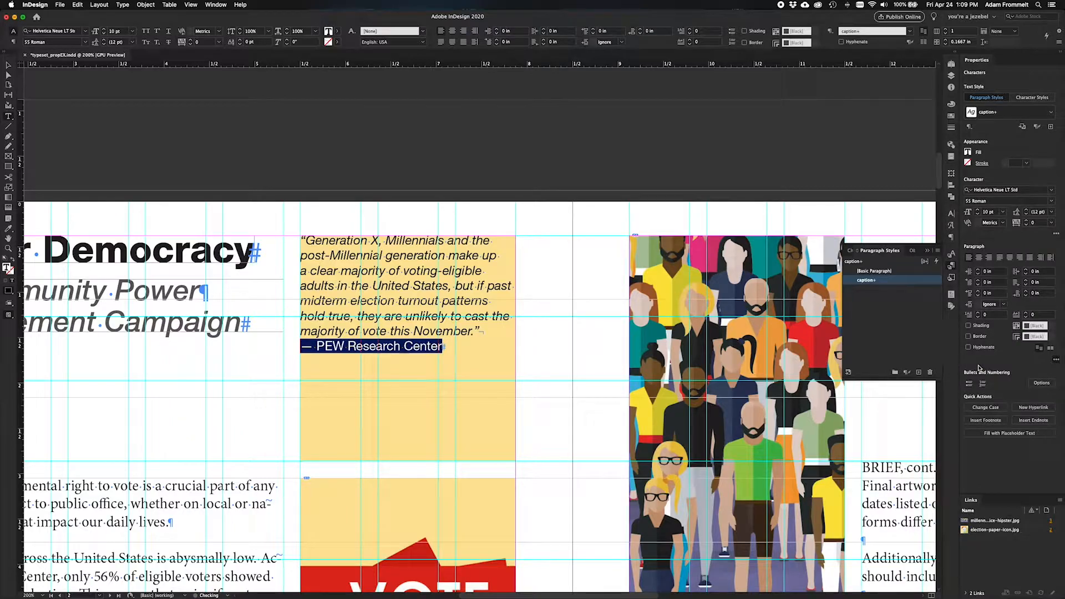
pyautogui.click(1051, 202)
pyautogui.click(980, 355)
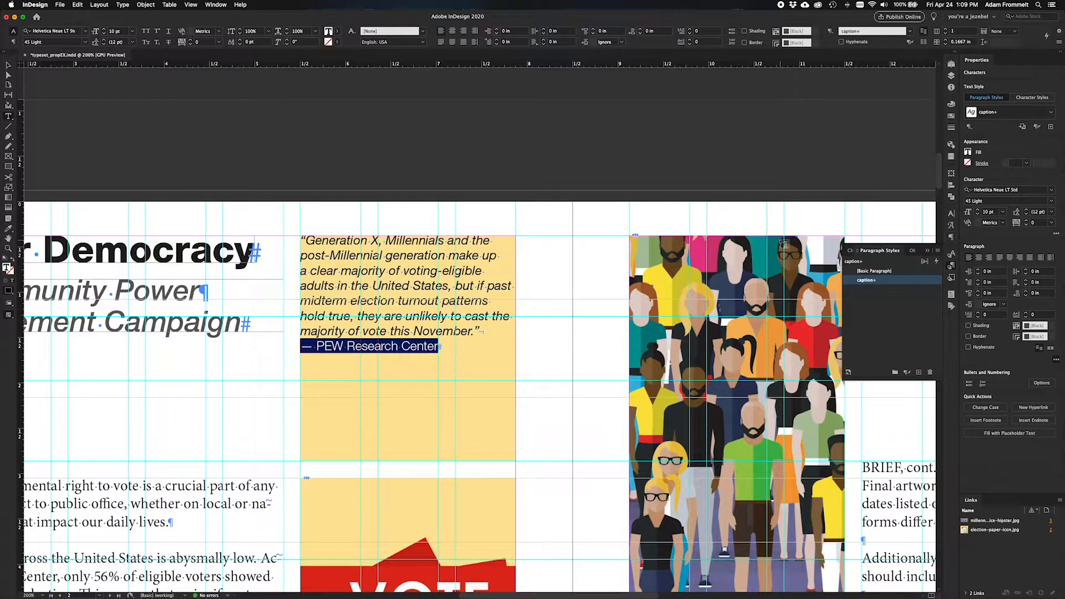
# Reduce the quote text frame to 2.25 in wide and 2.375 in high.
pyautogui.click(7, 65)
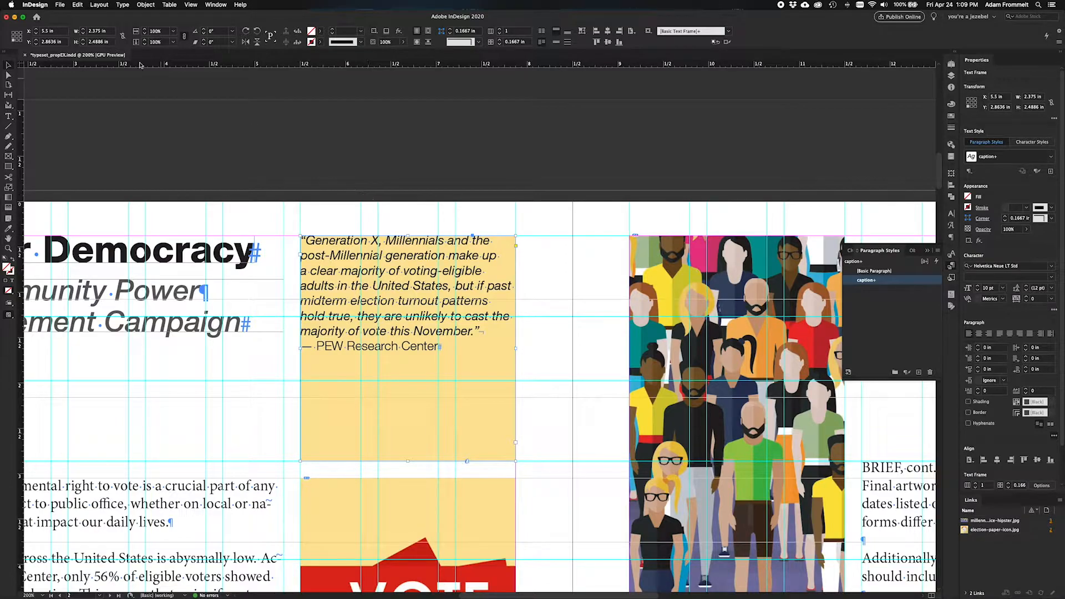
pyautogui.click(83, 33)
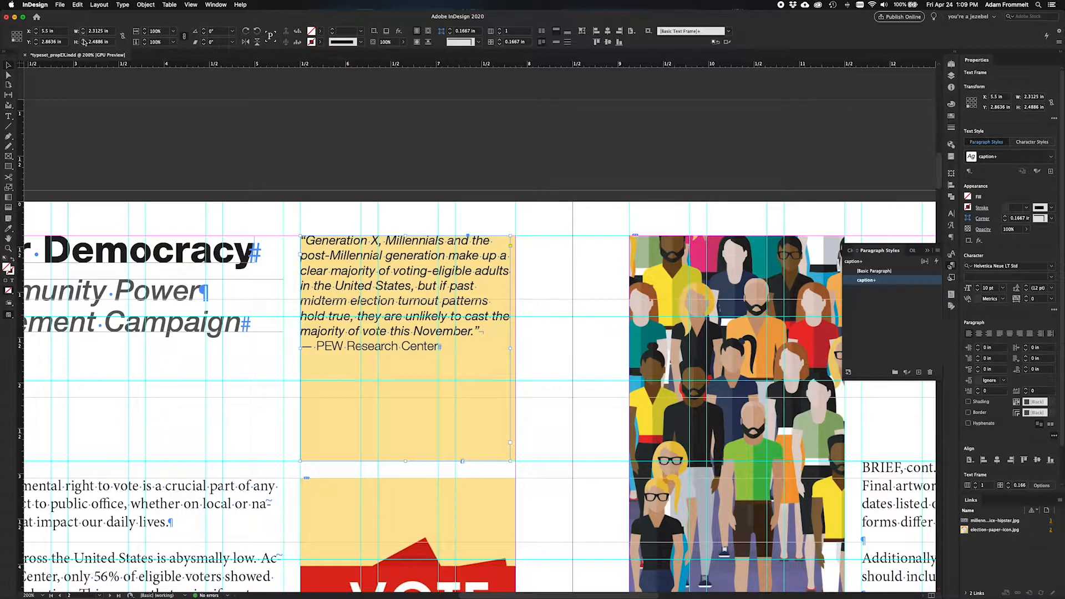
pyautogui.click(84, 45)
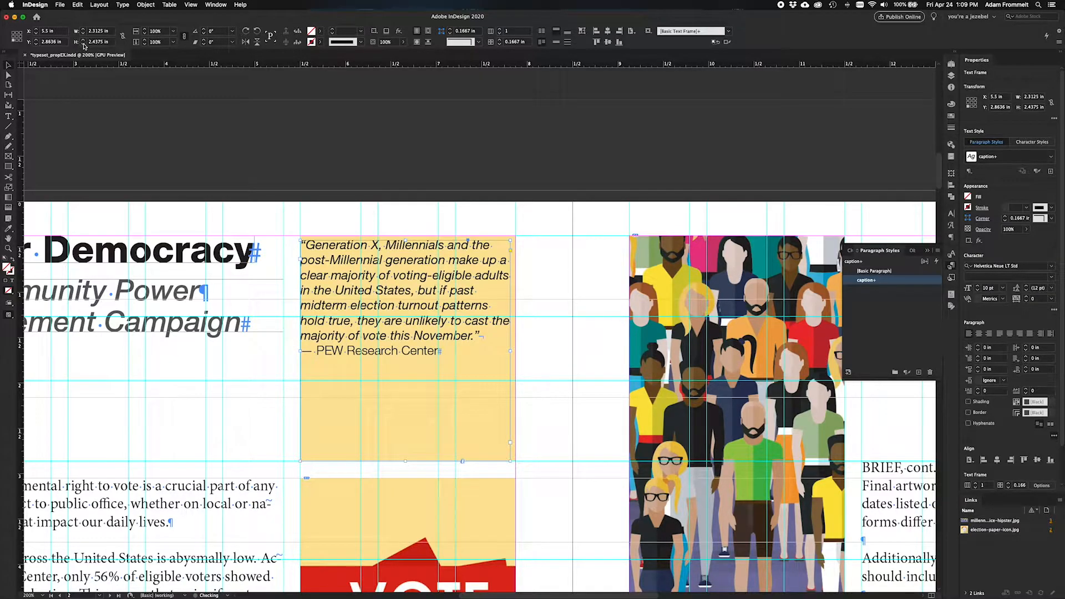
pyautogui.click(84, 44)
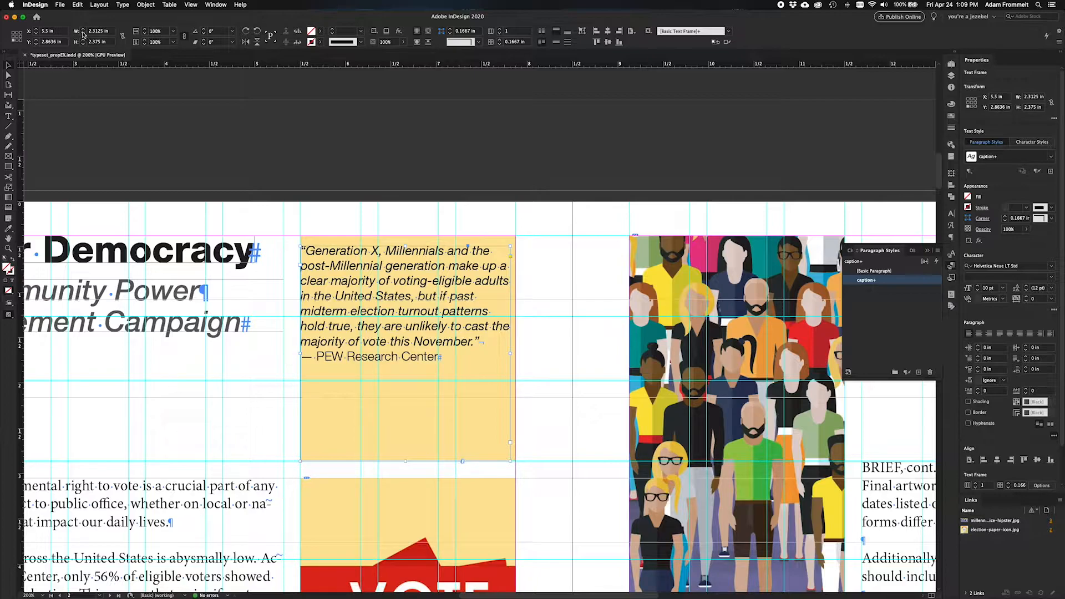
pyautogui.click(84, 33)
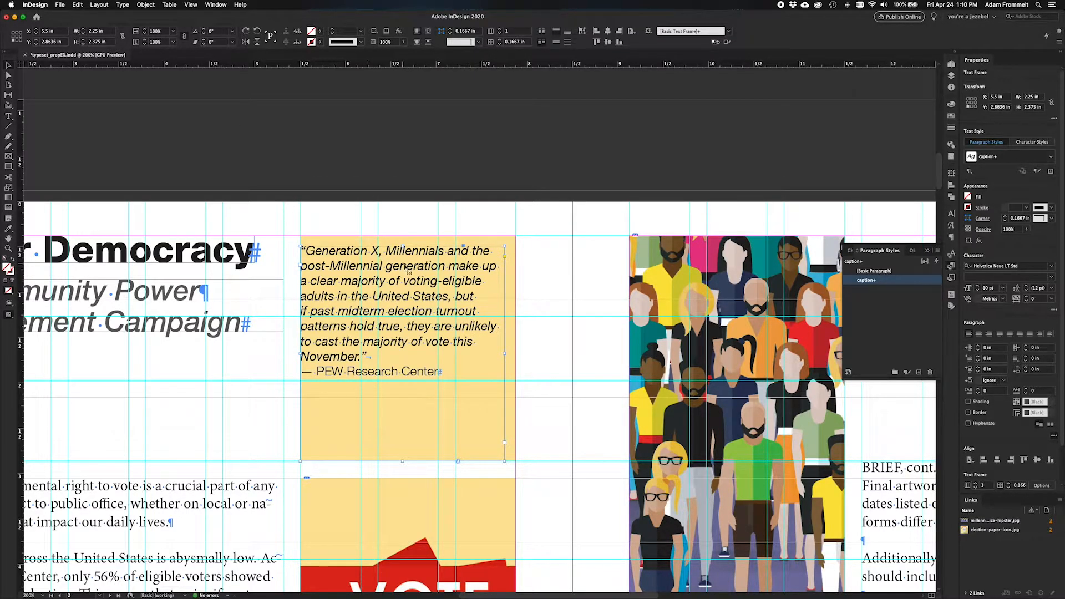
# Move the quote frame down and inward over the yellow box to X 5.5625 in, and shrink its height to fit the text.
pyautogui.moveTo(405, 268); pyautogui.dragTo(411, 301)
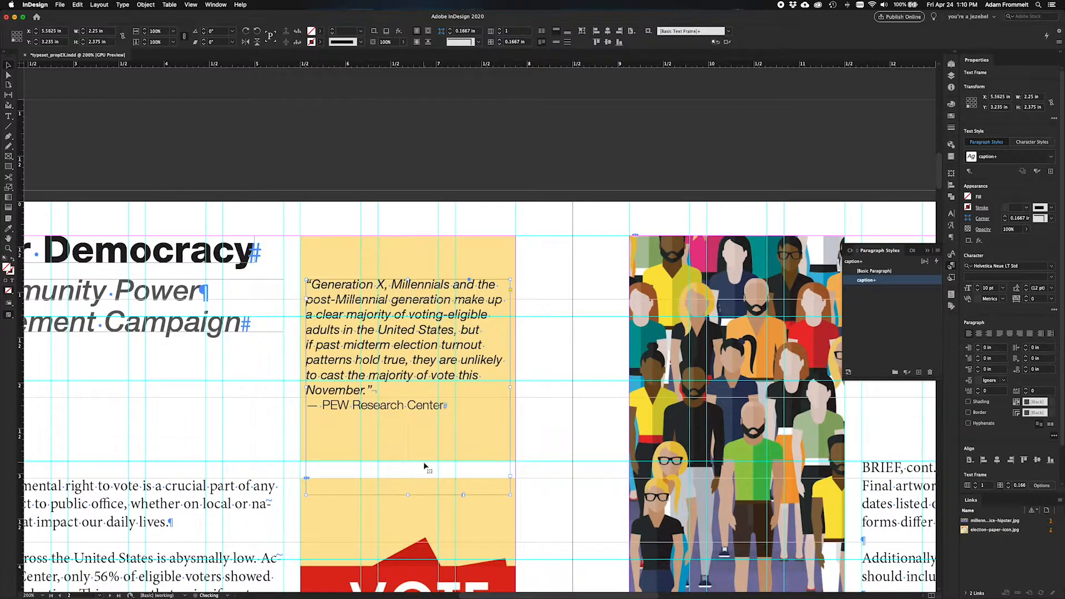
pyautogui.doubleClick(408, 493)
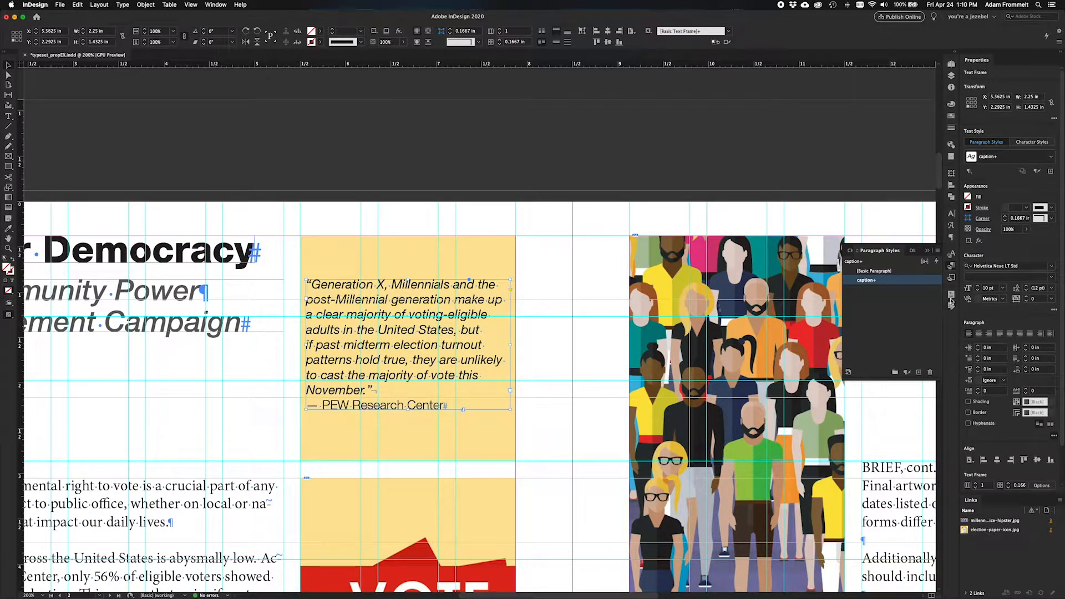
# Turn on Optical Margin Alignment for the story in the yellow quote frame.
pyautogui.click(214, 5)
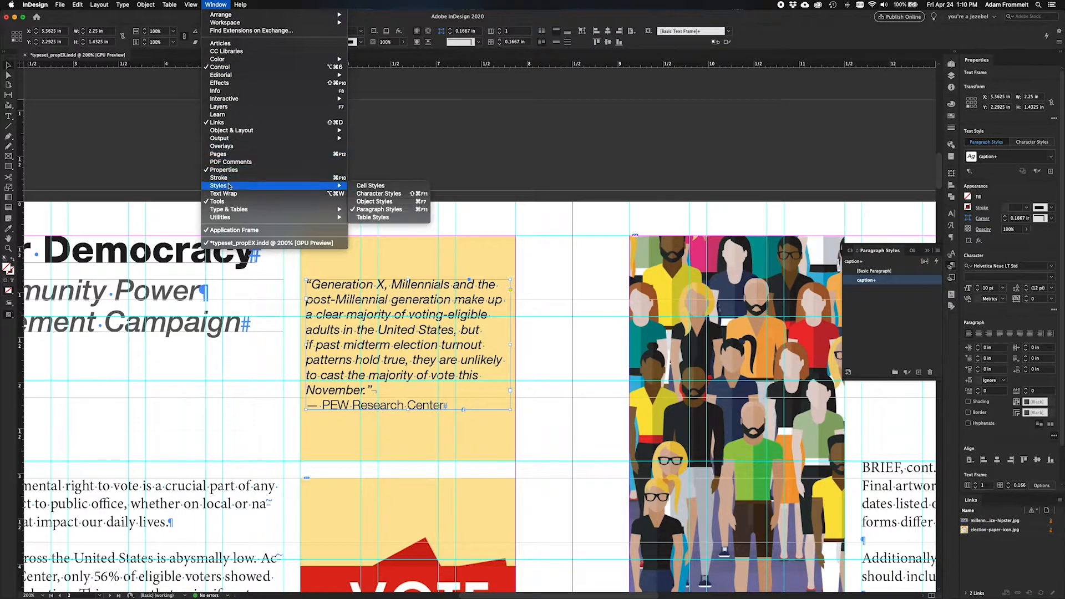
pyautogui.moveTo(242, 212)
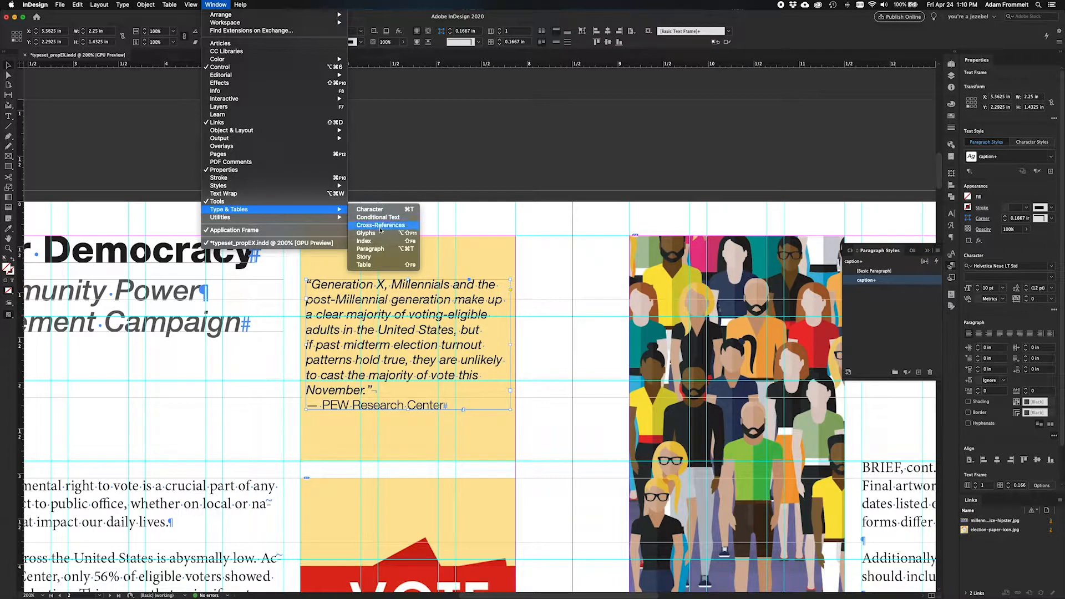
pyautogui.click(390, 261)
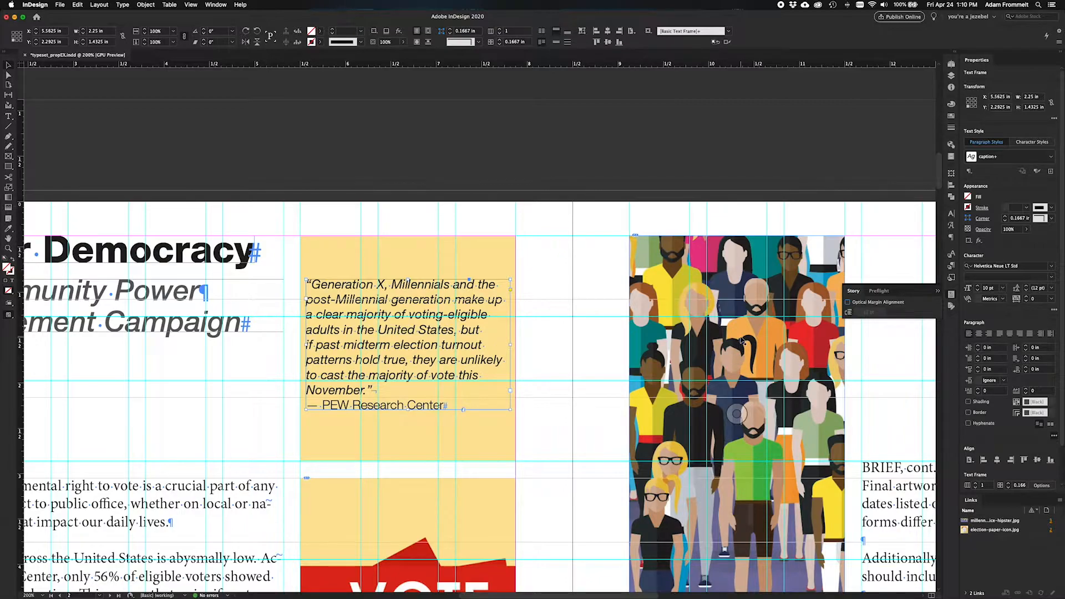
pyautogui.click(848, 303)
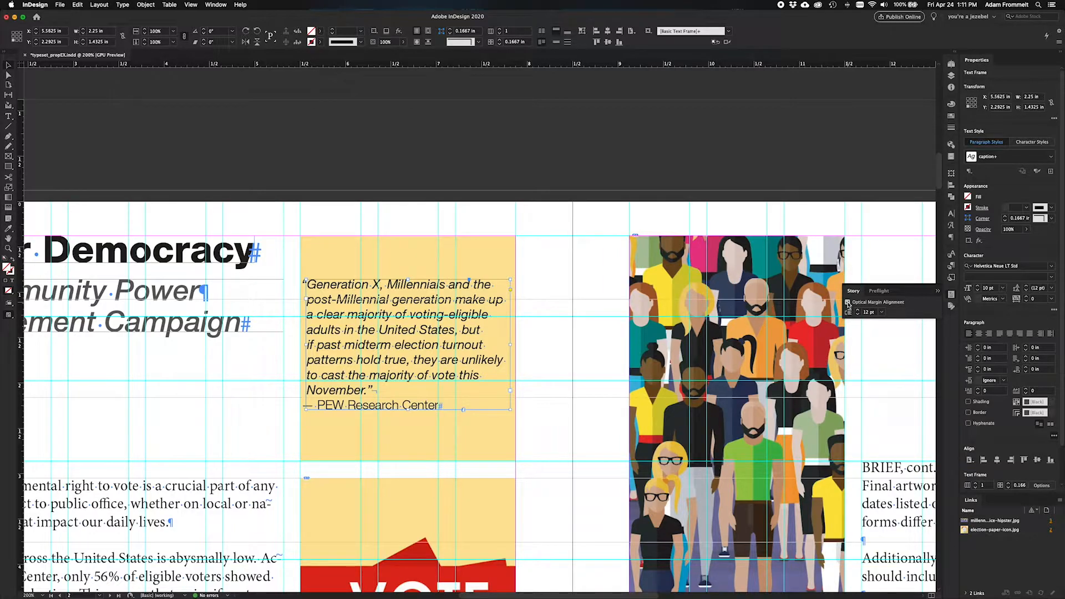
# Set the quote story's optical margin alignment size to 13 pt and deselect the frame.
pyautogui.click(858, 314)
pyautogui.click(857, 314)
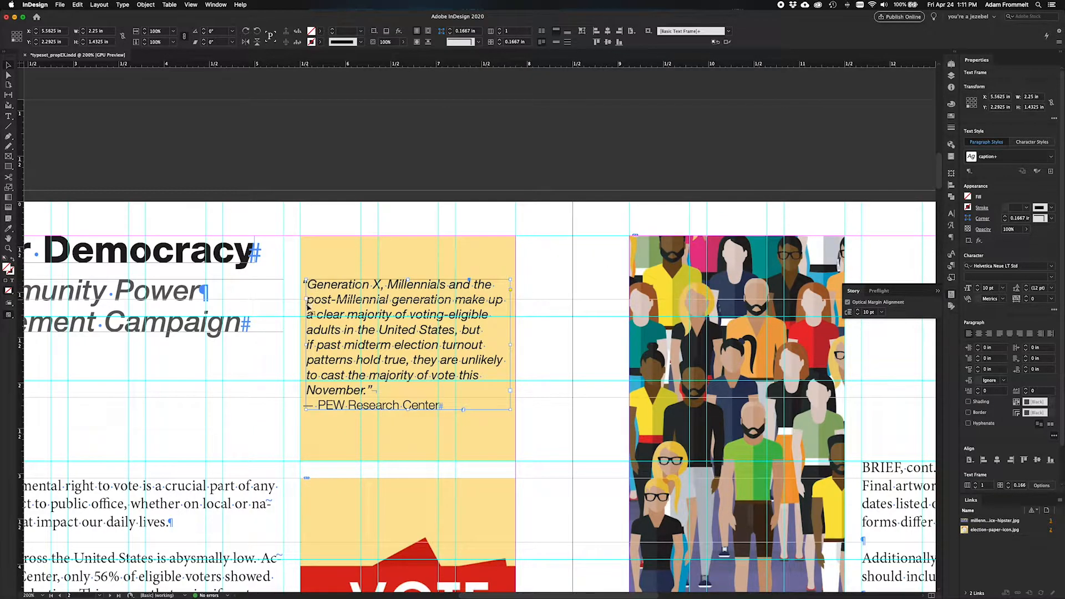
pyautogui.click(858, 311)
pyautogui.click(858, 311)
pyautogui.click(858, 311)
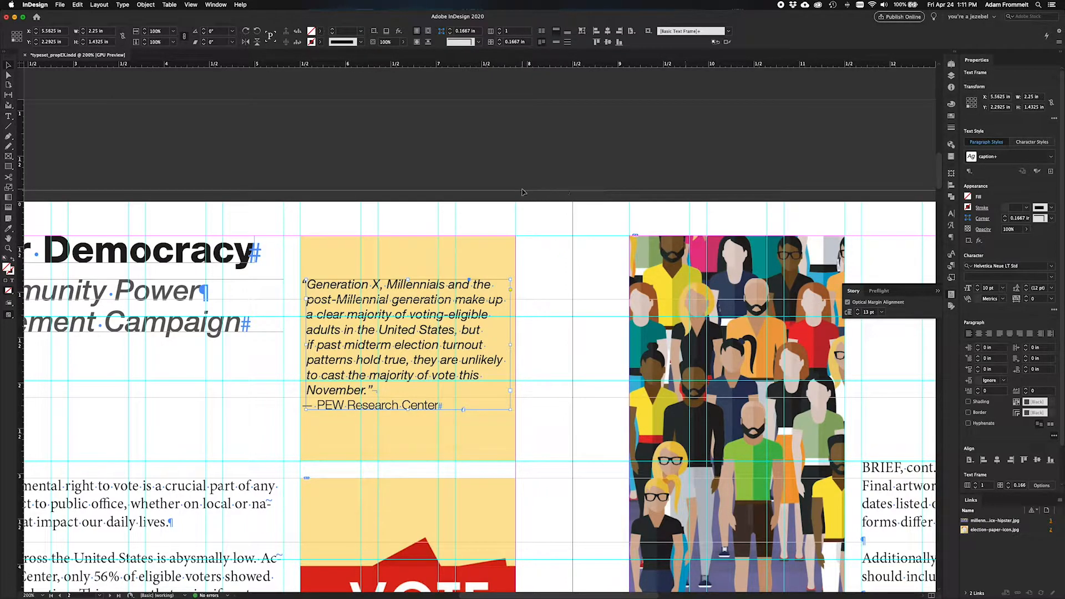
pyautogui.click(537, 237)
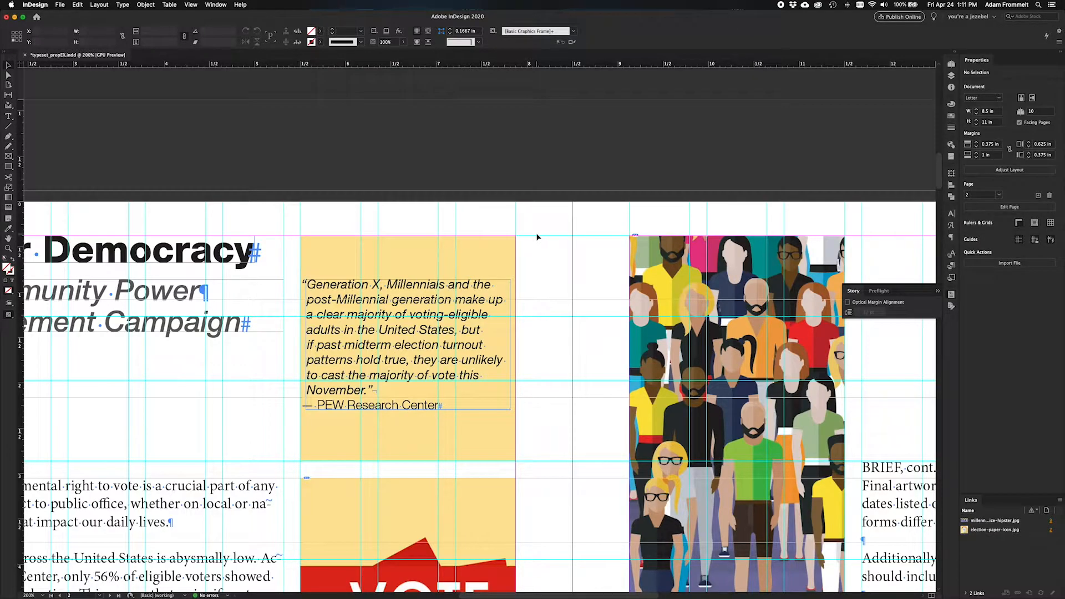
# Preview the spread without guides, insert "very" before "unlikely" in the quote, and return to the normal view.
pyautogui.press('w')
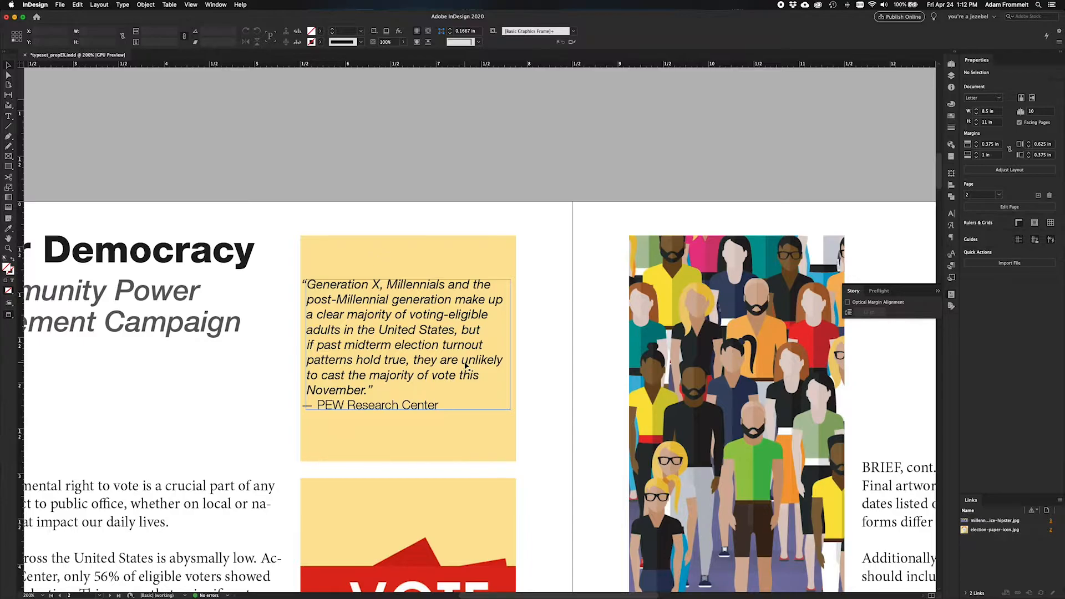
pyautogui.scroll(-5, 466, 366)
pyautogui.hscroll(-4, 466, 366)
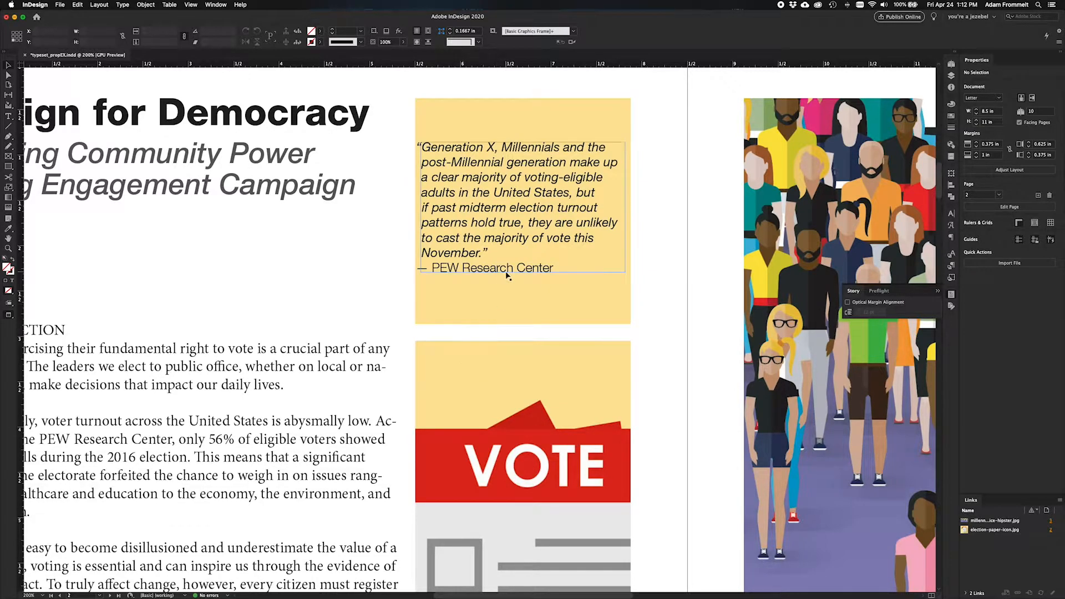
pyautogui.doubleClick(577, 224)
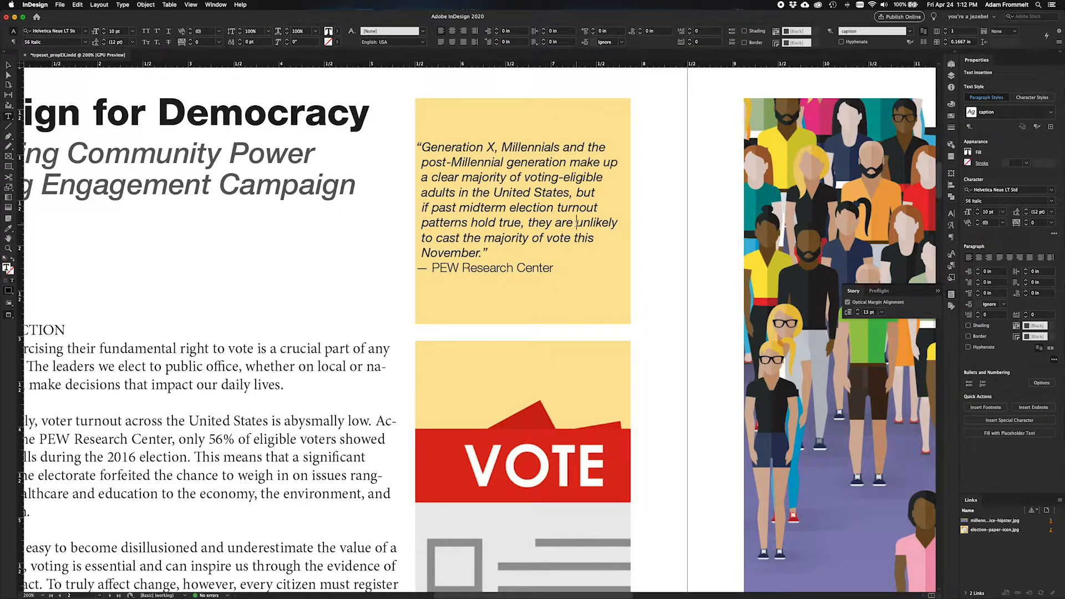
pyautogui.write('very')
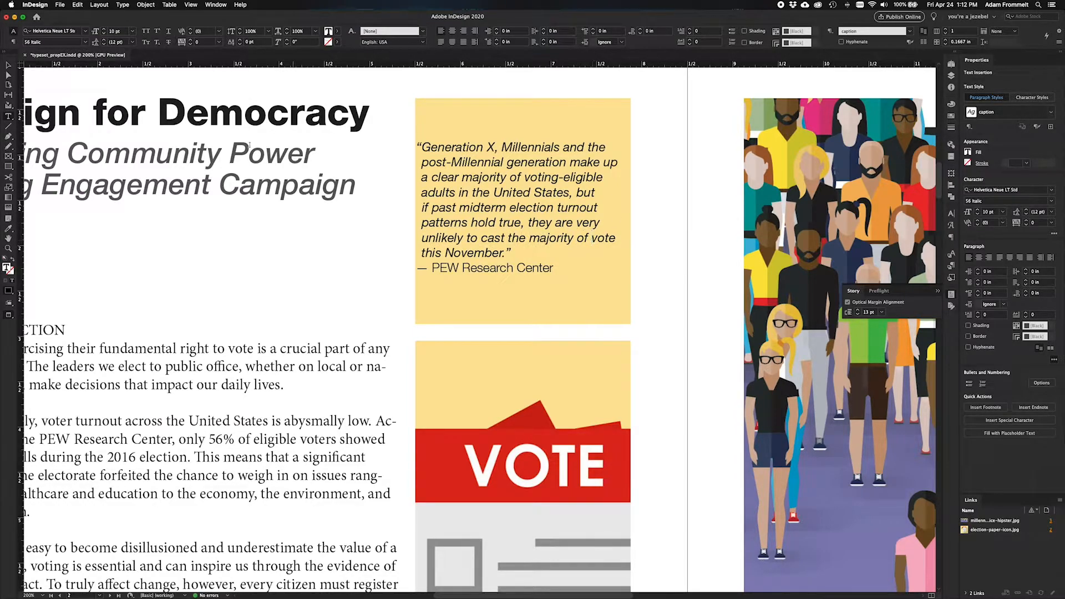
pyautogui.click(8, 65)
pyautogui.click(265, 283)
pyautogui.press('w')
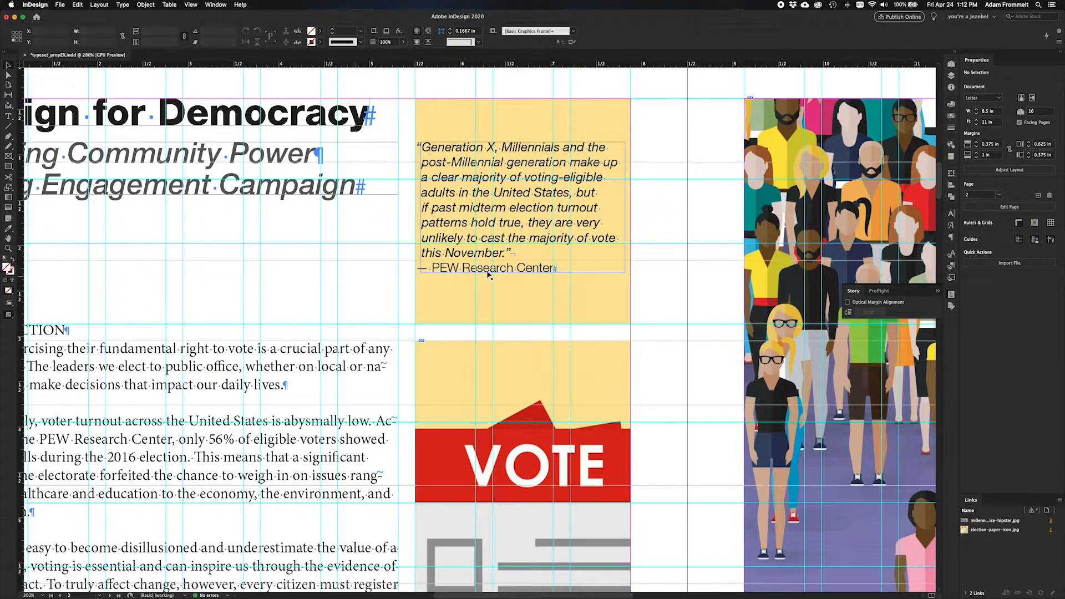
pyautogui.doubleClick(592, 240)
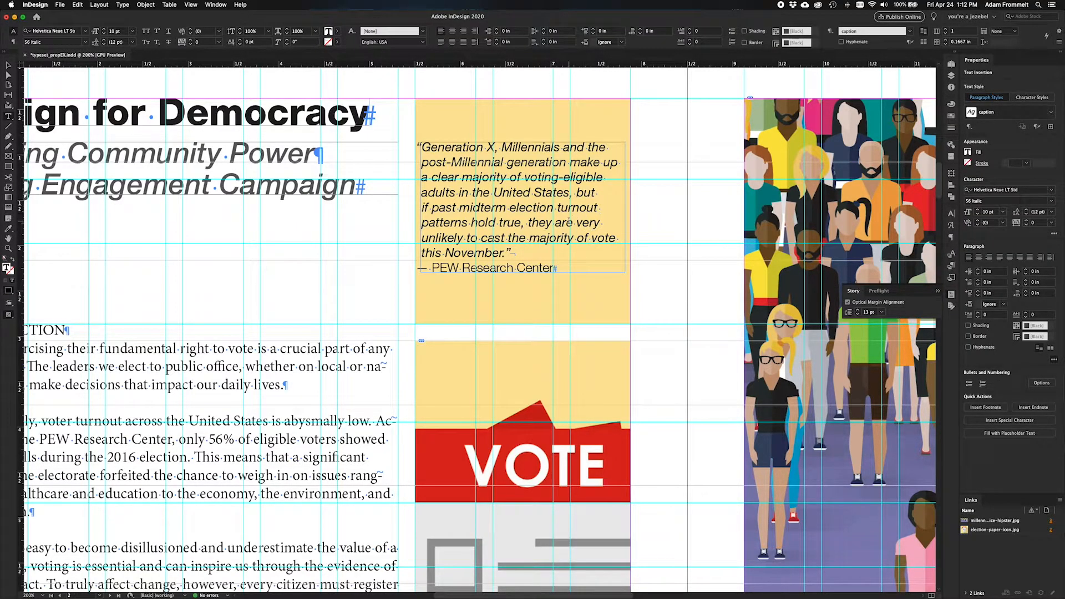
pyautogui.click(9, 66)
pyautogui.click(342, 268)
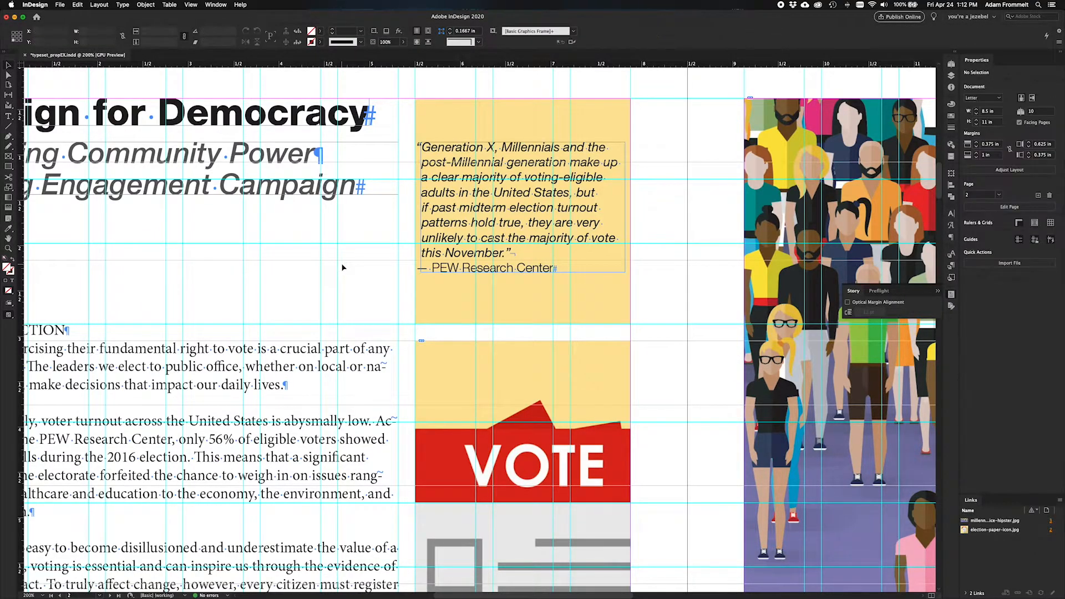
# Create a new paragraph style named "body" on the first paragraph under INTRODUCTION.
pyautogui.scroll(-2, 343, 267)
pyautogui.hscroll(-2, 342, 267)
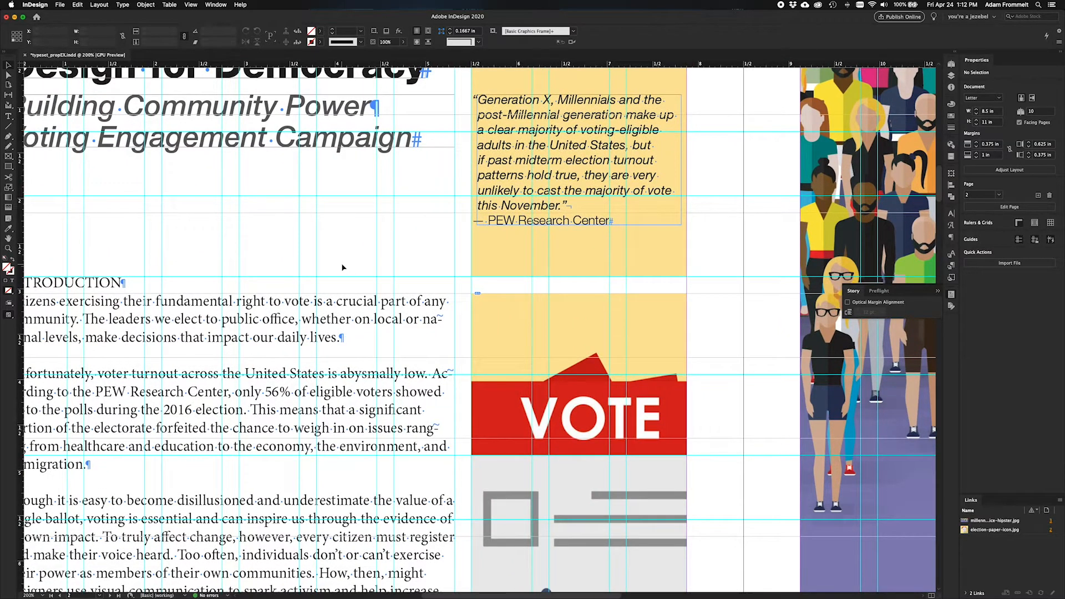
pyautogui.press('super+0')
pyautogui.click(368, 242)
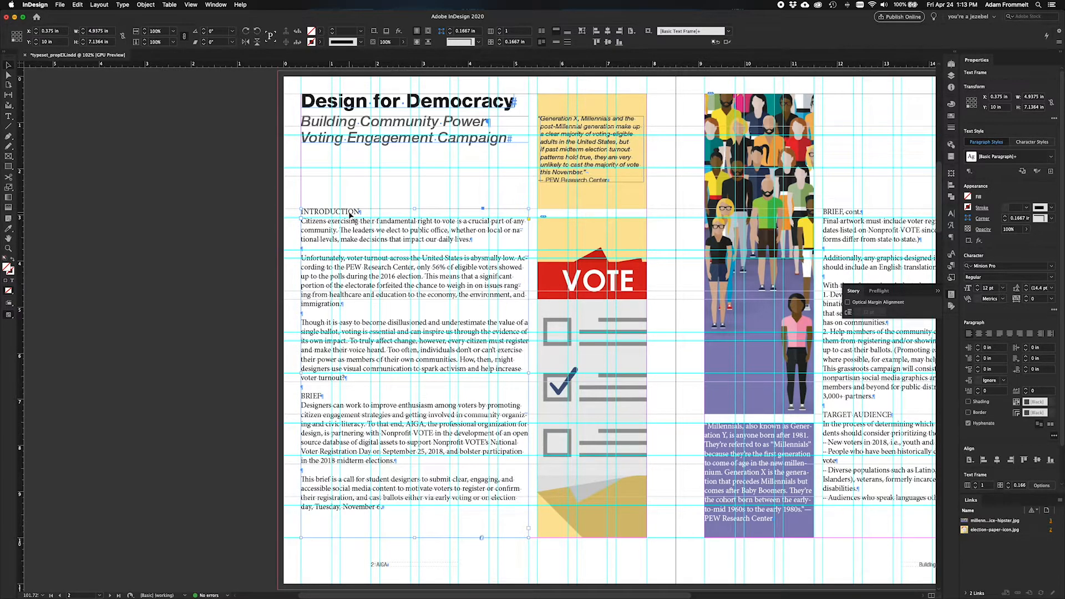
pyautogui.doubleClick(362, 221)
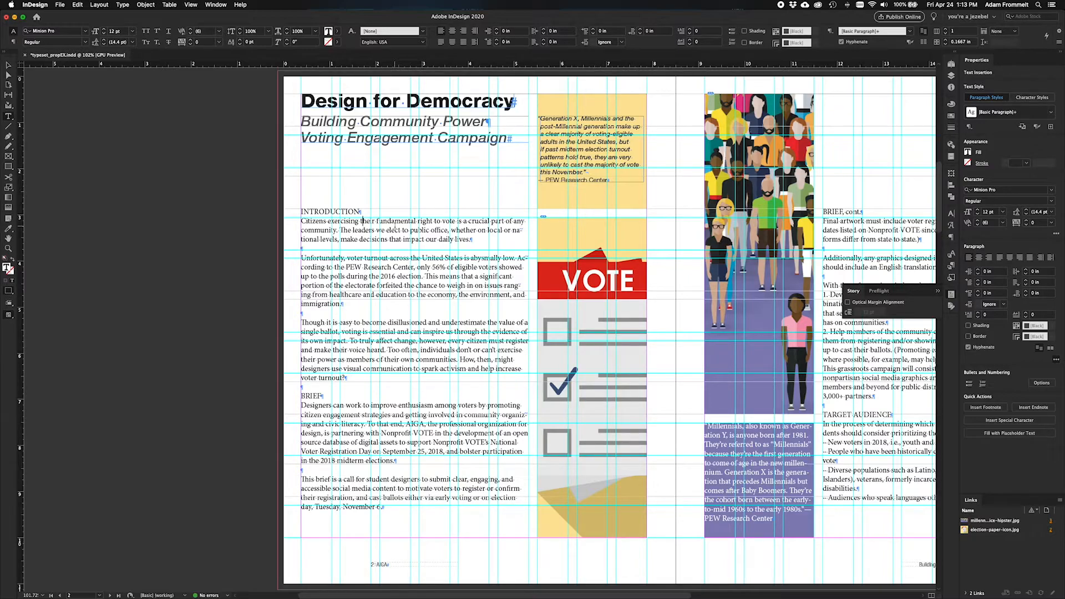
pyautogui.click(953, 267)
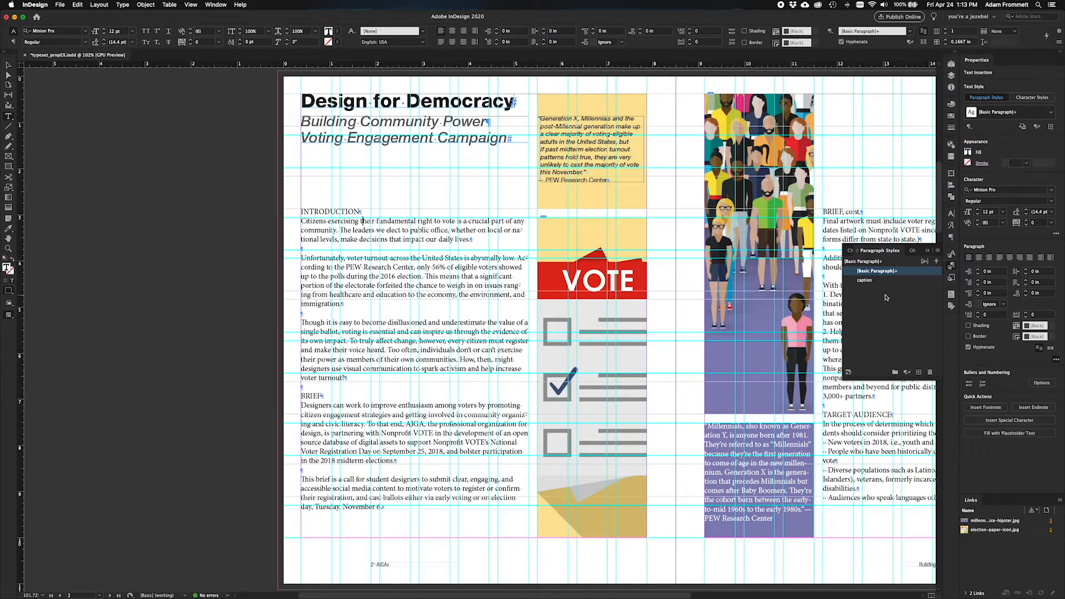
pyautogui.click(919, 372)
pyautogui.doubleClick(871, 280)
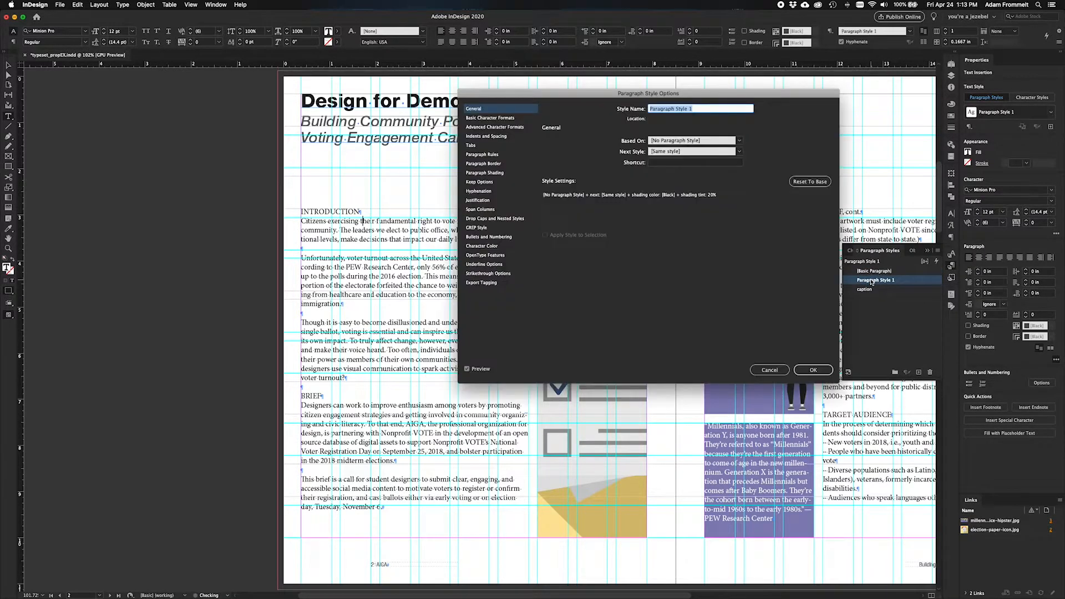
pyautogui.write('body')
# Set the body style's font to Helvetica Neue LT Std in 45 Light.
pyautogui.click(505, 117)
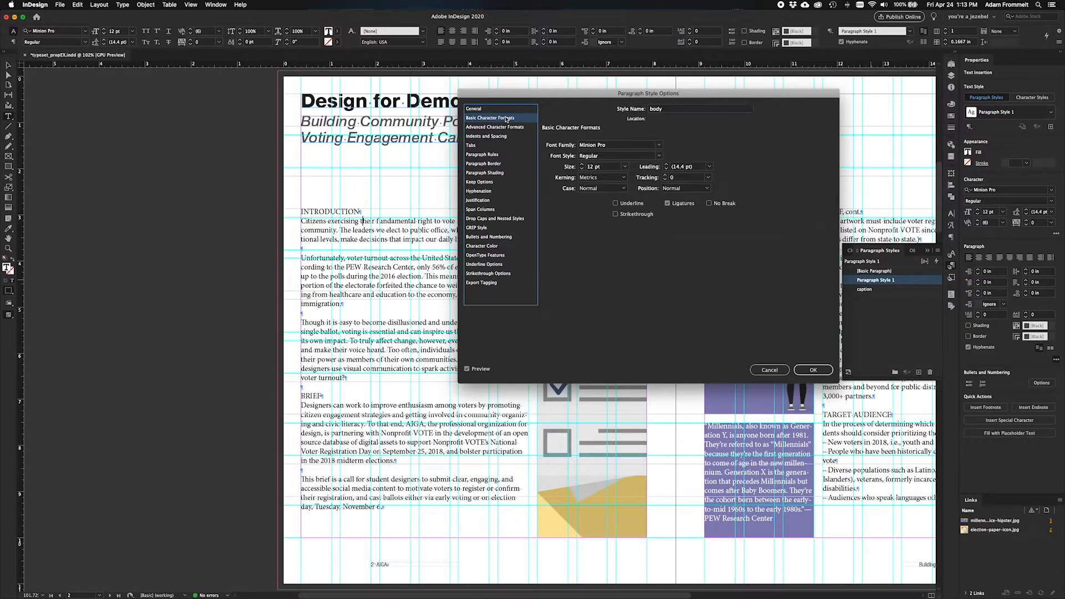
pyautogui.click(658, 145)
pyautogui.scroll(-3, 647, 172)
pyautogui.click(631, 162)
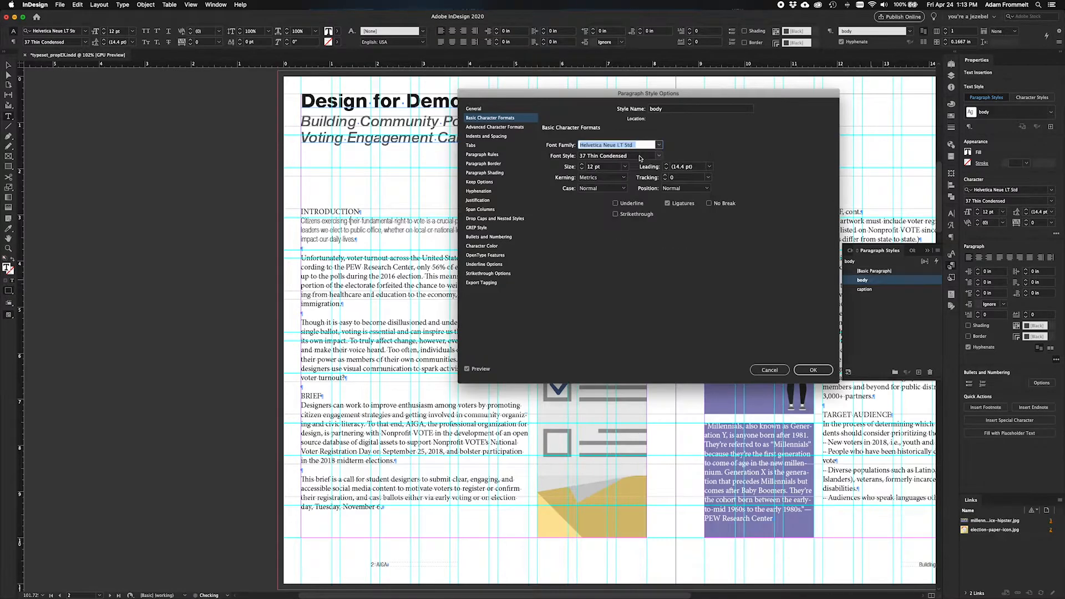
pyautogui.click(659, 155)
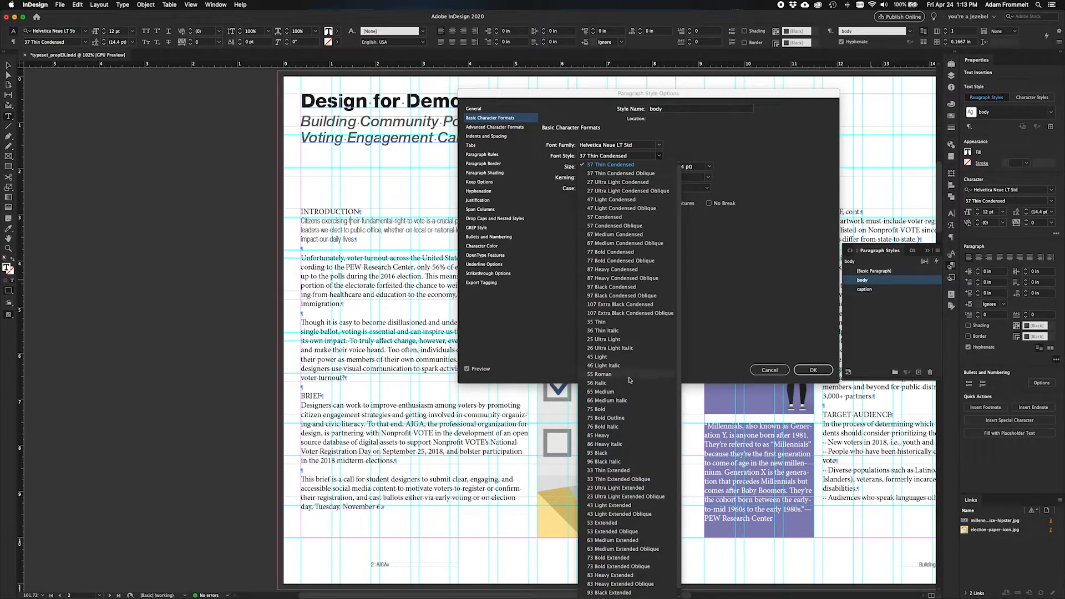
pyautogui.click(601, 357)
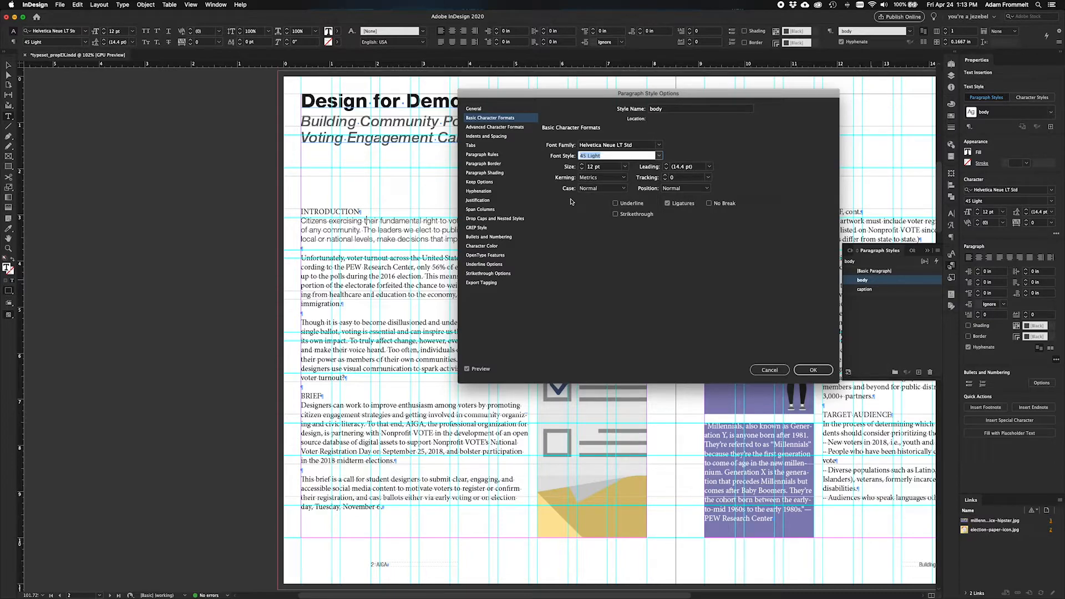
# Set the body style's type size to 10.35 pt with 13 pt leading.
pyautogui.click(582, 169)
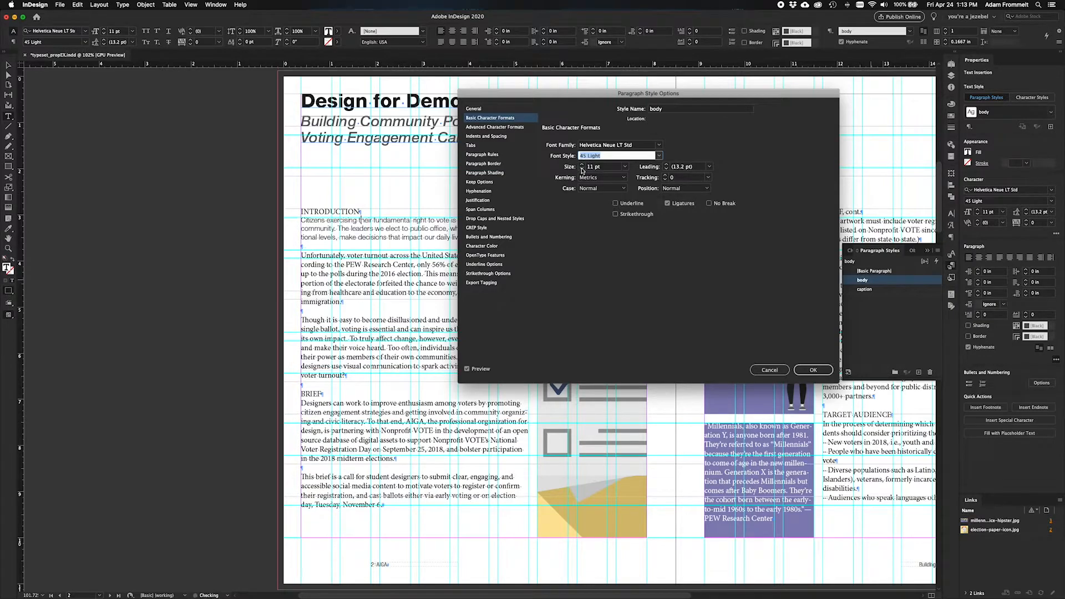
pyautogui.moveTo(551, 99); pyautogui.dragTo(633, 109)
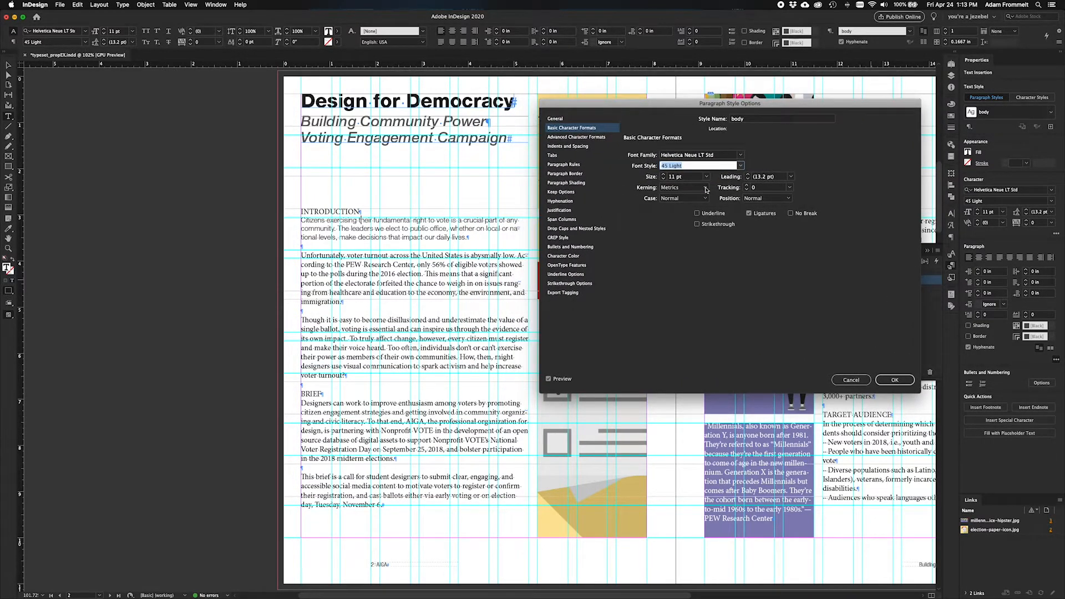
pyautogui.click(664, 179)
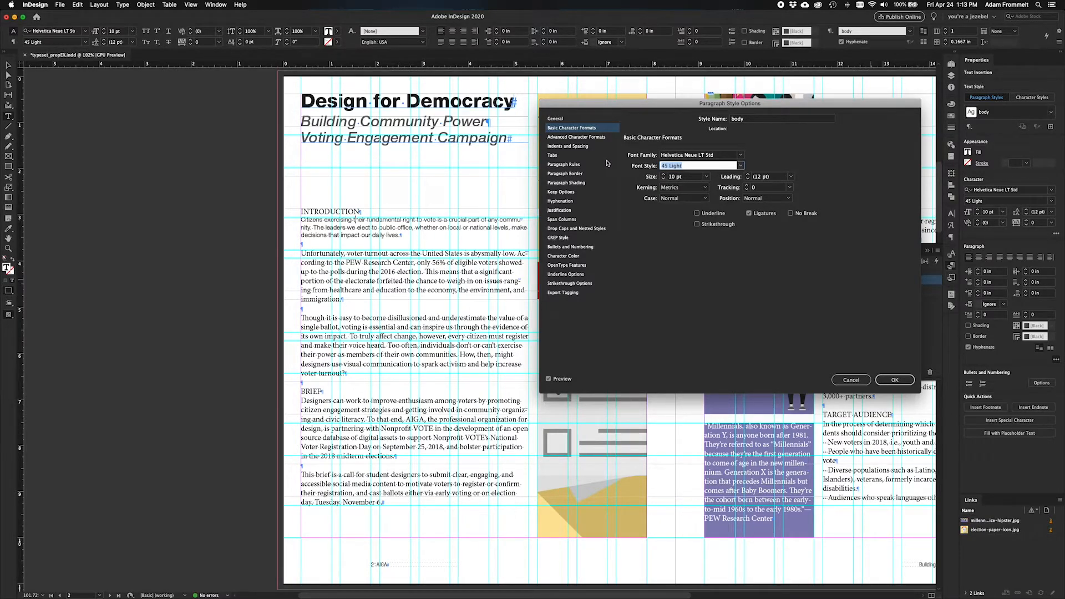
pyautogui.click(675, 177)
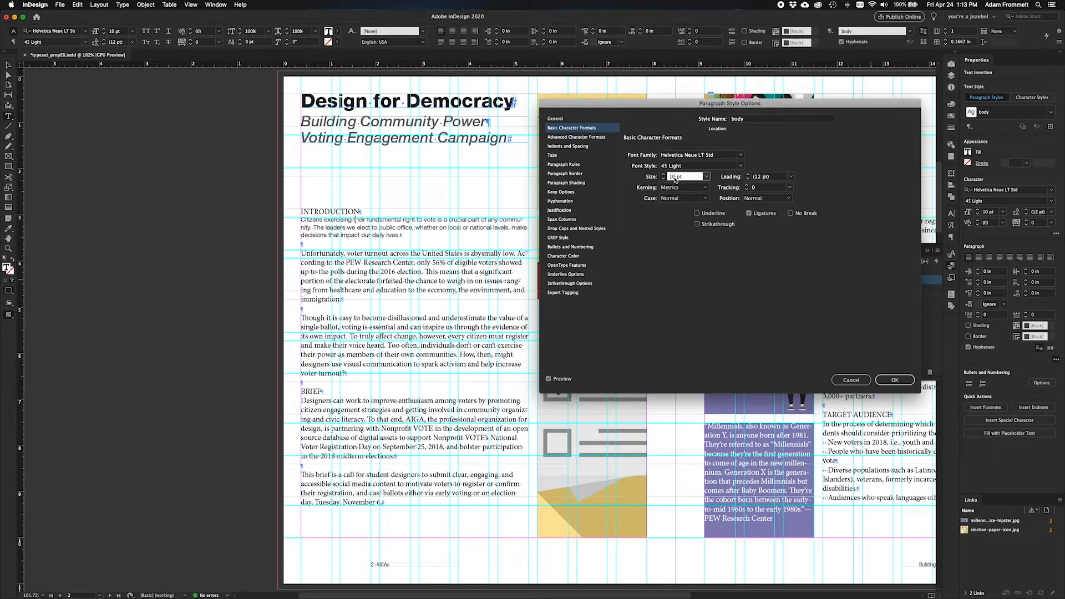
pyautogui.write('.35')
pyautogui.click(747, 174)
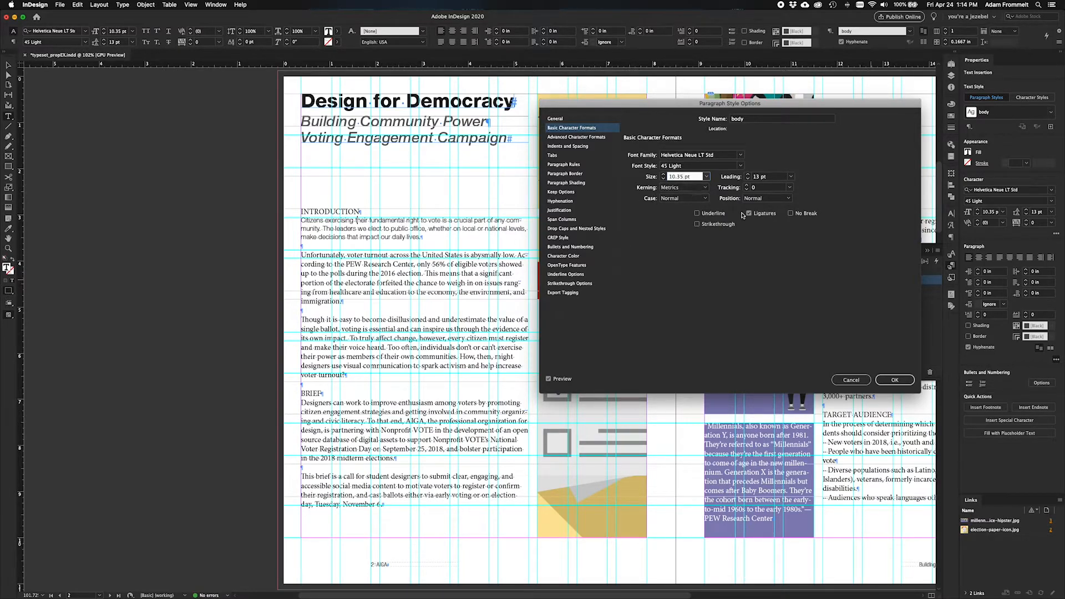
# Set the body style's space after paragraphs to 0.125 in and turn off hyphenation.
pyautogui.click(565, 147)
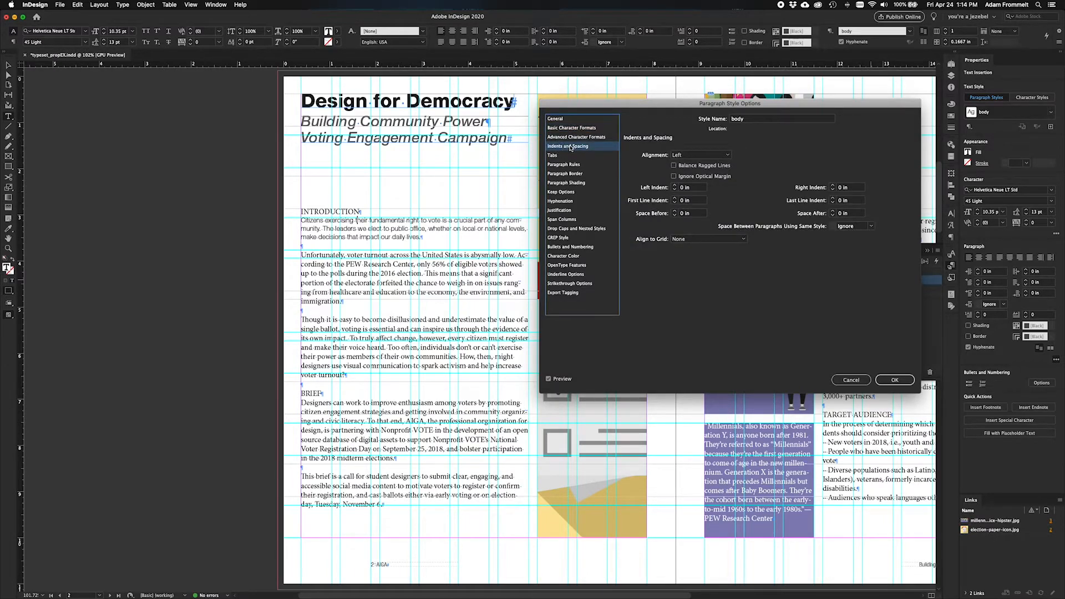
pyautogui.click(833, 211)
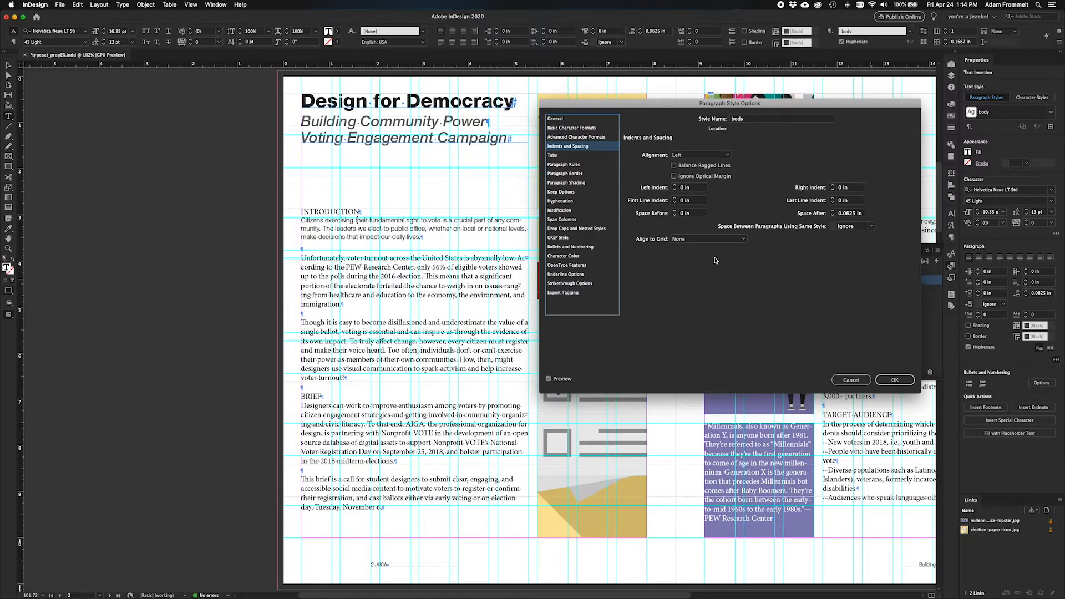
pyautogui.click(833, 215)
pyautogui.click(833, 212)
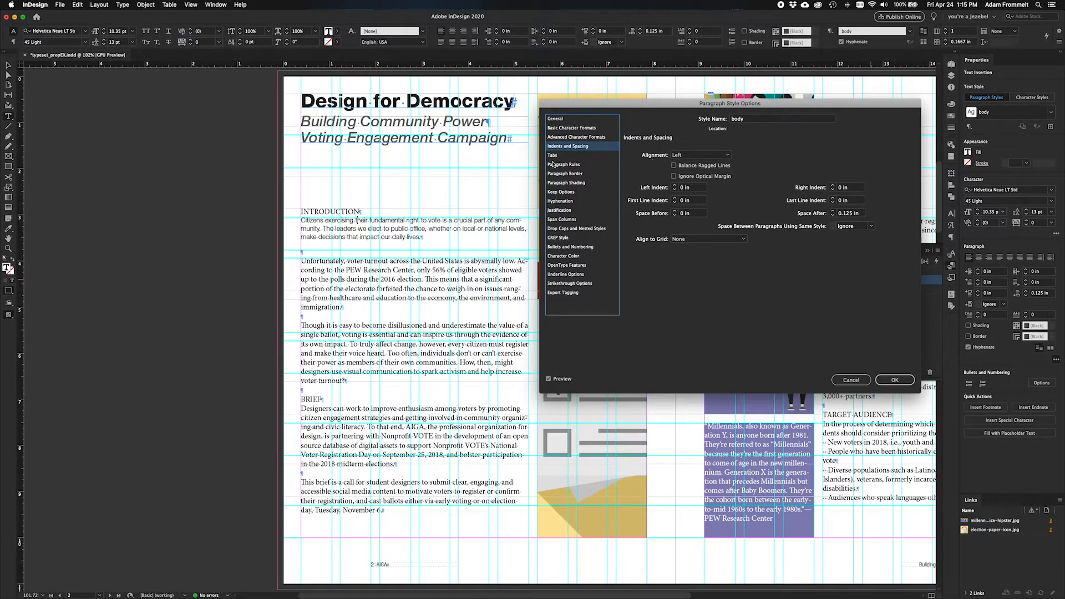
pyautogui.click(557, 202)
pyautogui.click(633, 150)
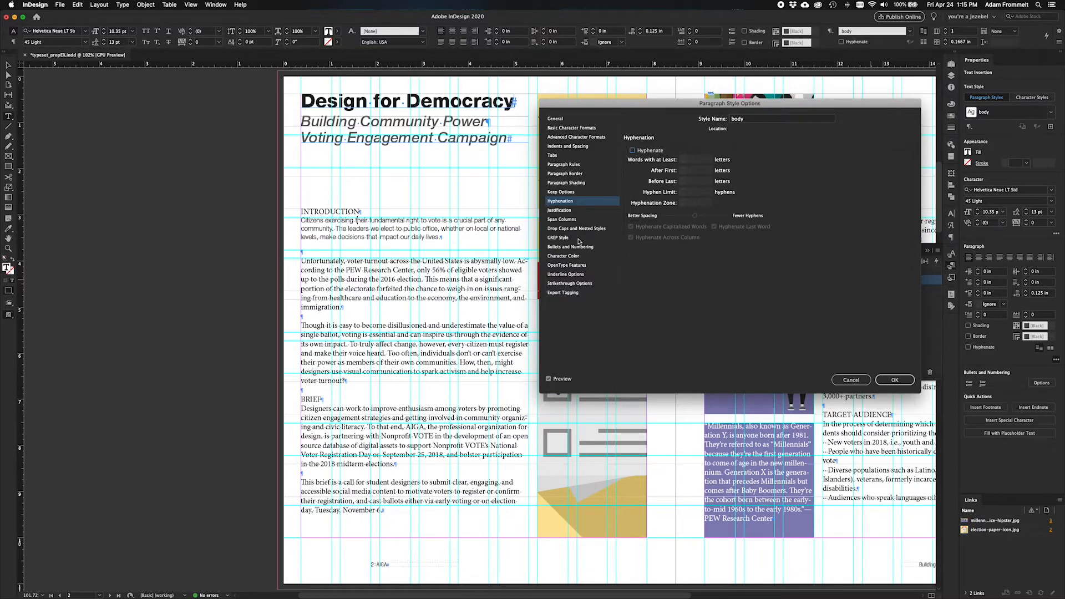
# Set the body style's black character color to a 77% tint and save the style.
pyautogui.click(576, 256)
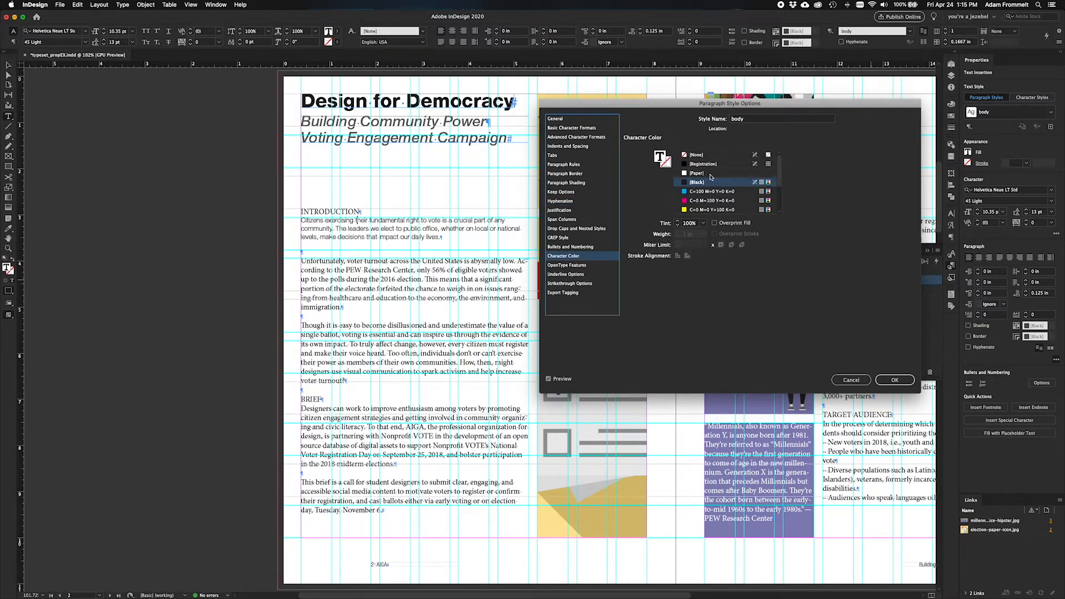
pyautogui.click(688, 223)
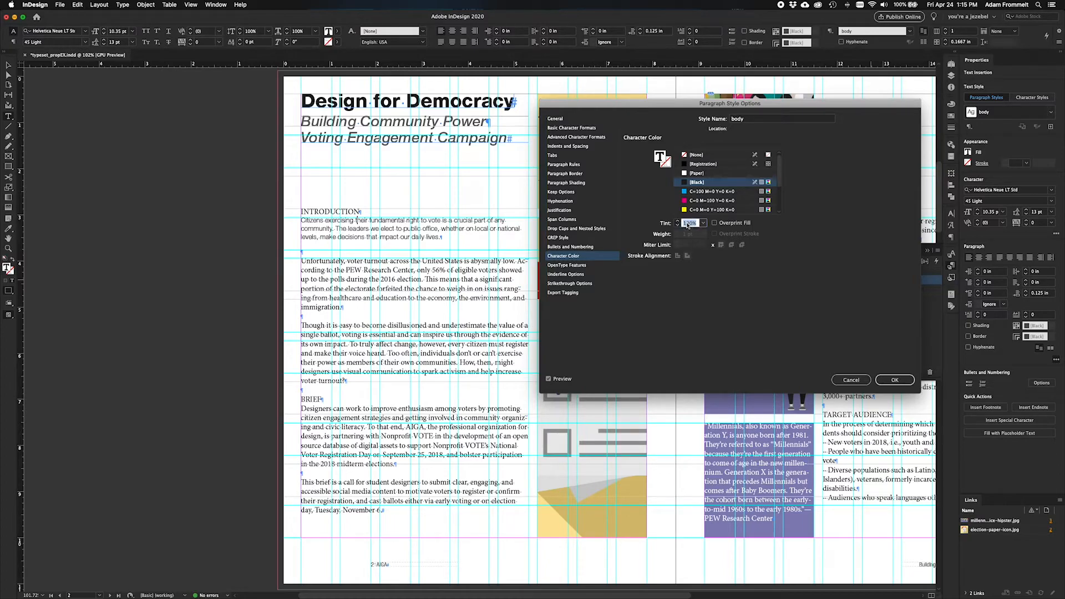
pyautogui.write('77')
pyautogui.click(893, 382)
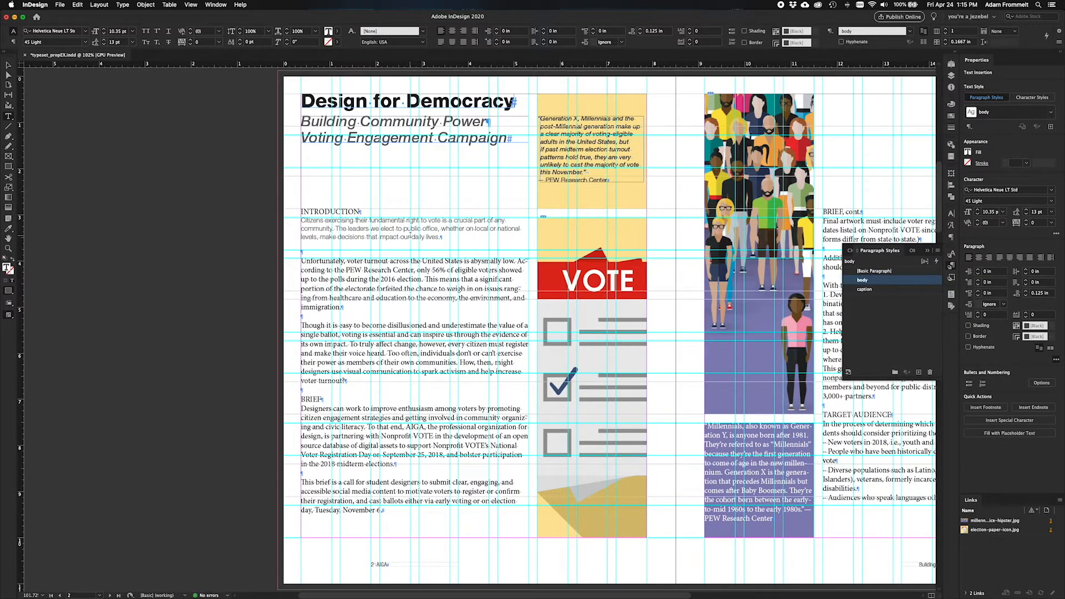
# Delete the empty line above the "Unfortunately, voter turnout" paragraph and apply the body paragraph style to that paragraph.
pyautogui.click(301, 252)
pyautogui.press('BackSpace')
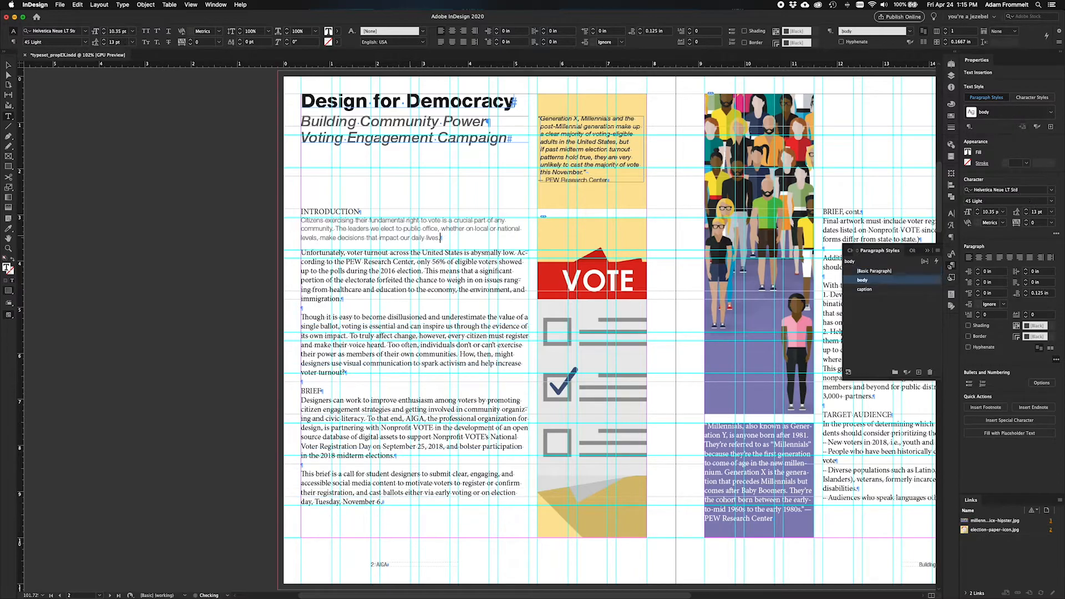
pyautogui.click(440, 252)
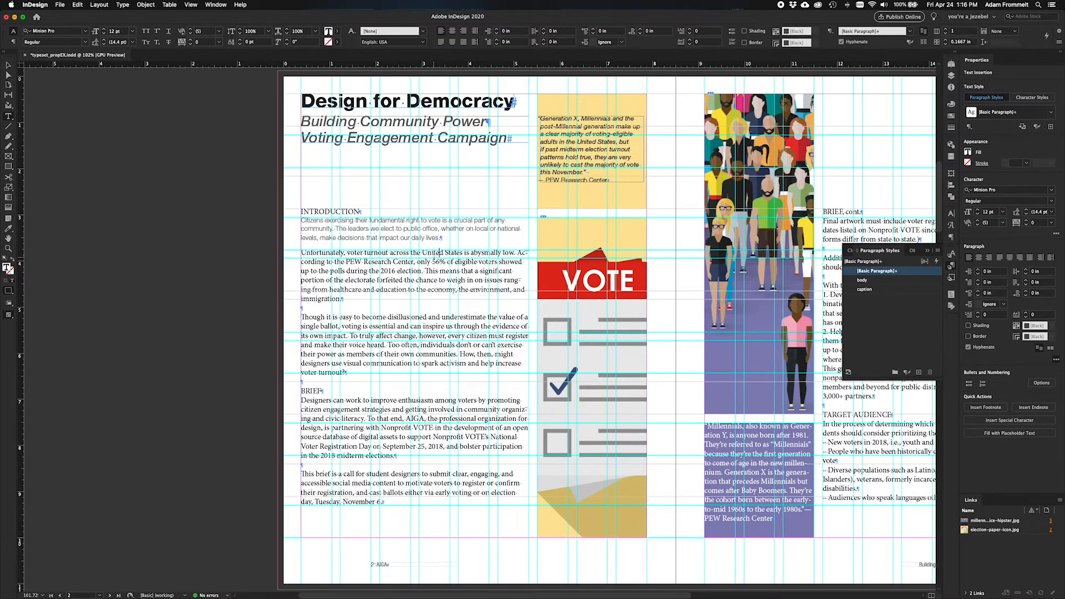
pyautogui.click(895, 290)
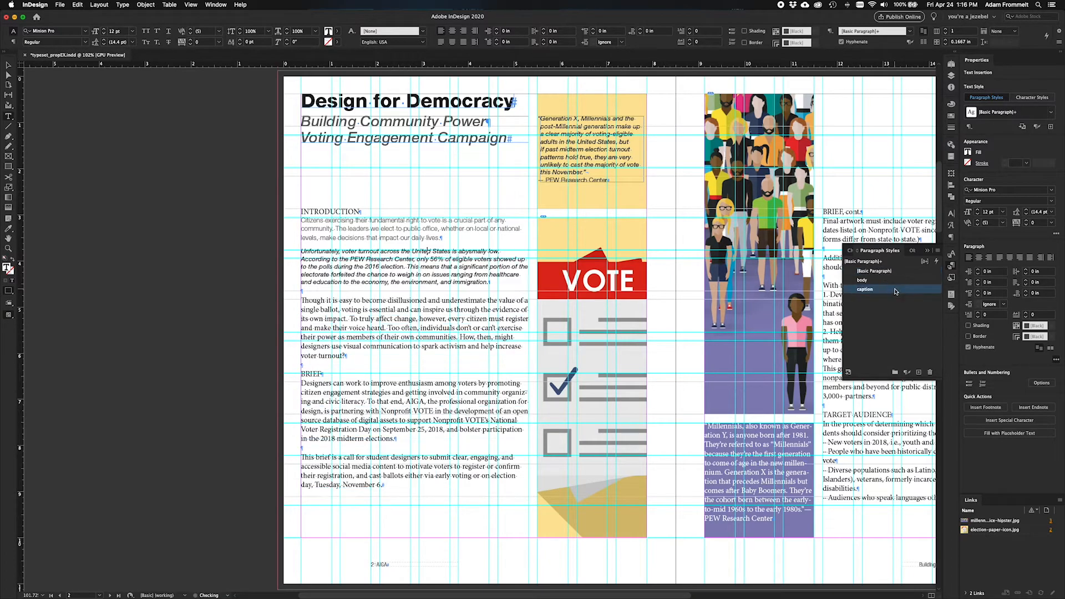
pyautogui.click(888, 280)
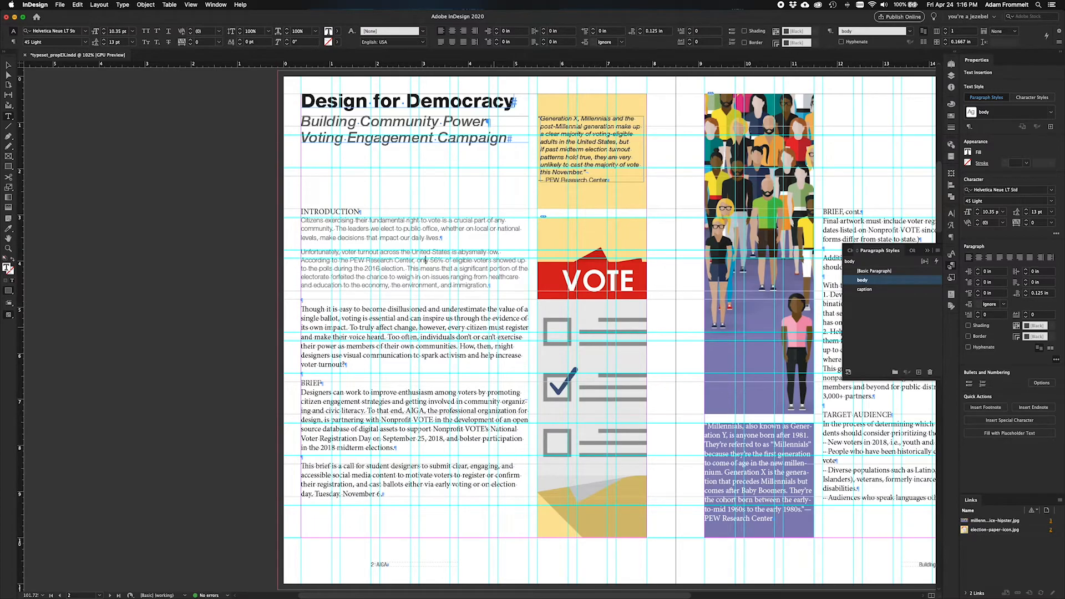
# Remove the blank line before the "Though it is easy to become disillusioned" paragraph and give that paragraph the body style.
pyautogui.click(425, 309)
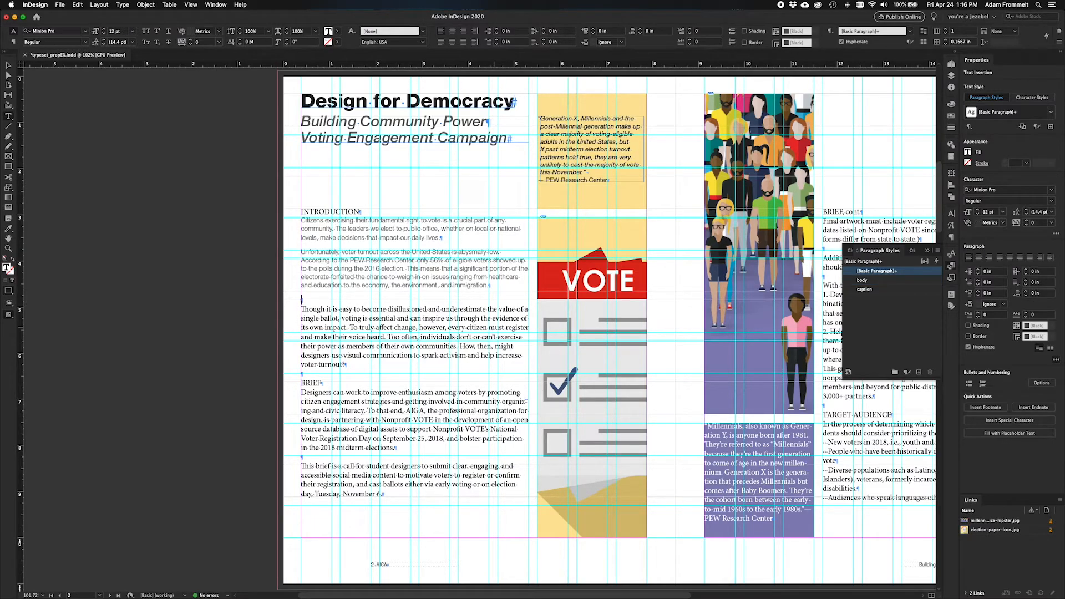
pyautogui.press('BackSpace')
pyautogui.press('Down')
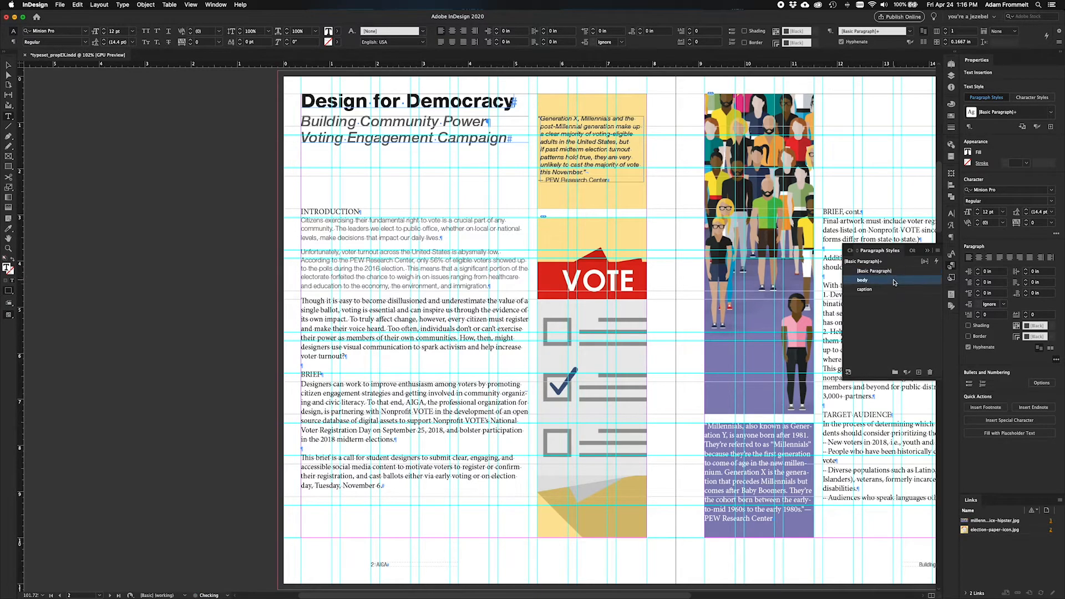
pyautogui.click(894, 283)
# Apply the body paragraph style to the entire Introduction text frame and to the "BRIEF, cont." text frame on the facing page.
pyautogui.click(8, 65)
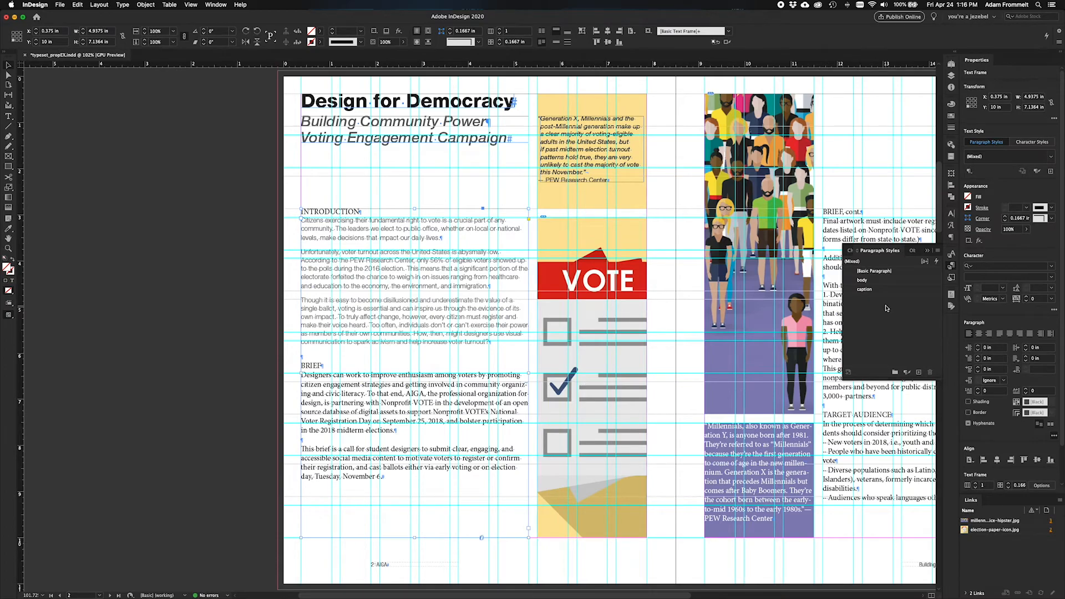
pyautogui.click(884, 283)
pyautogui.click(826, 224)
pyautogui.hscroll(5, 826, 224)
pyautogui.hscroll(1, 827, 223)
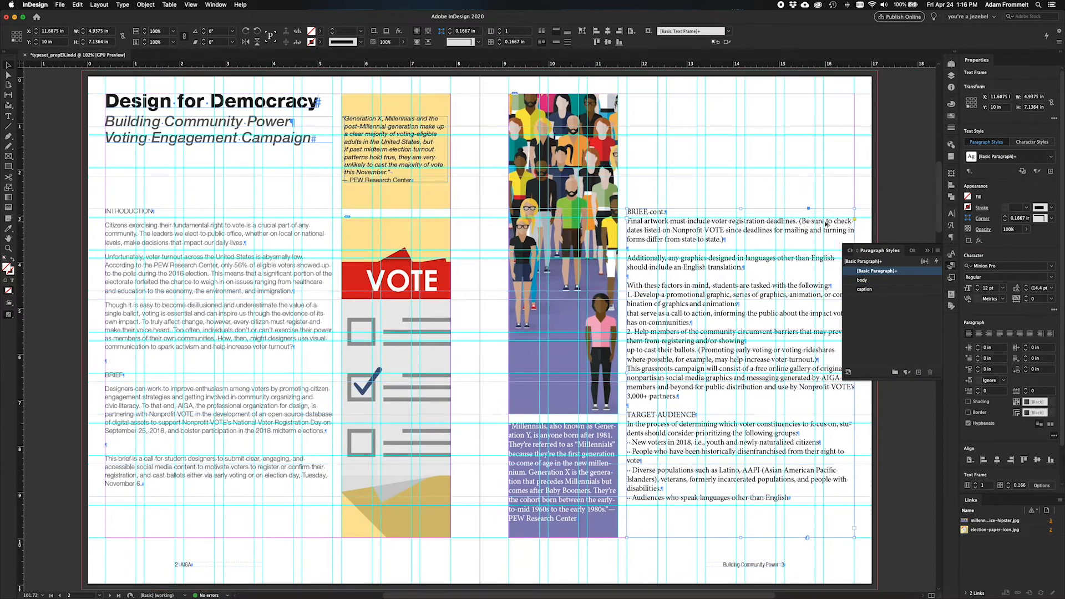
pyautogui.click(910, 282)
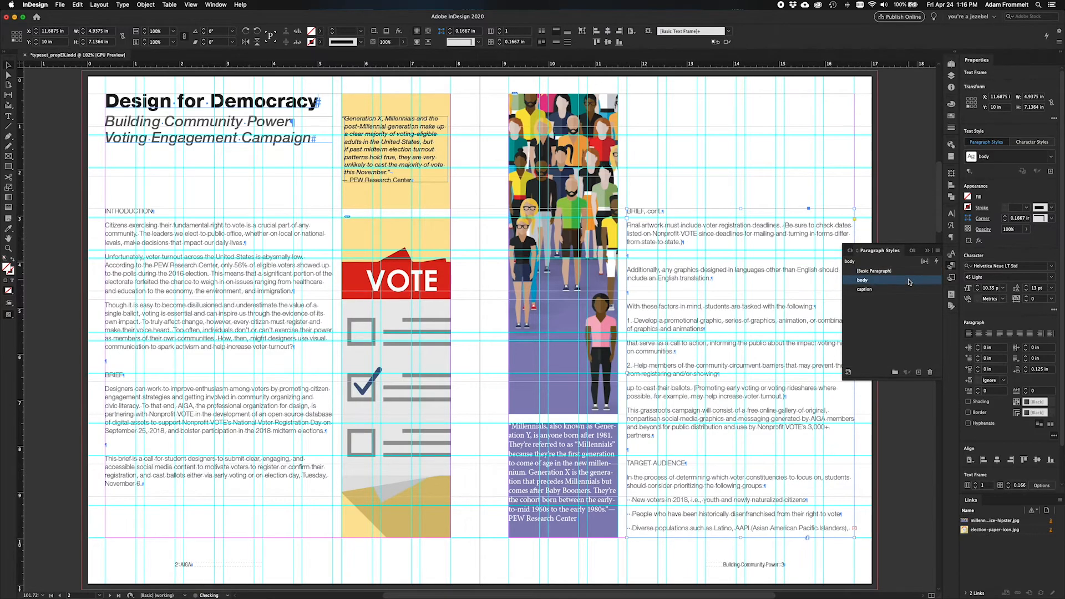